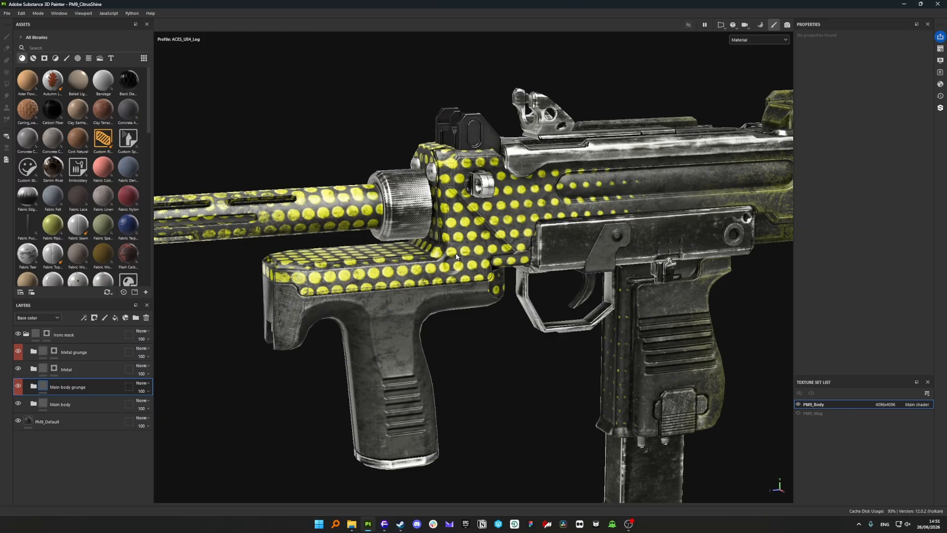
Expand the Main body grunge folder, then hide its grunge layers and the Metal grunge folder
click(33, 386)
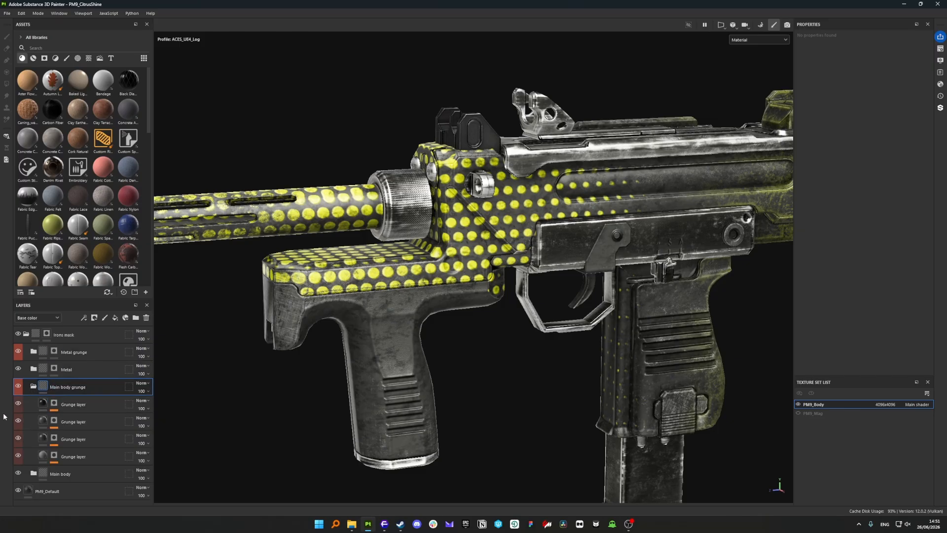
click(17, 386)
click(18, 350)
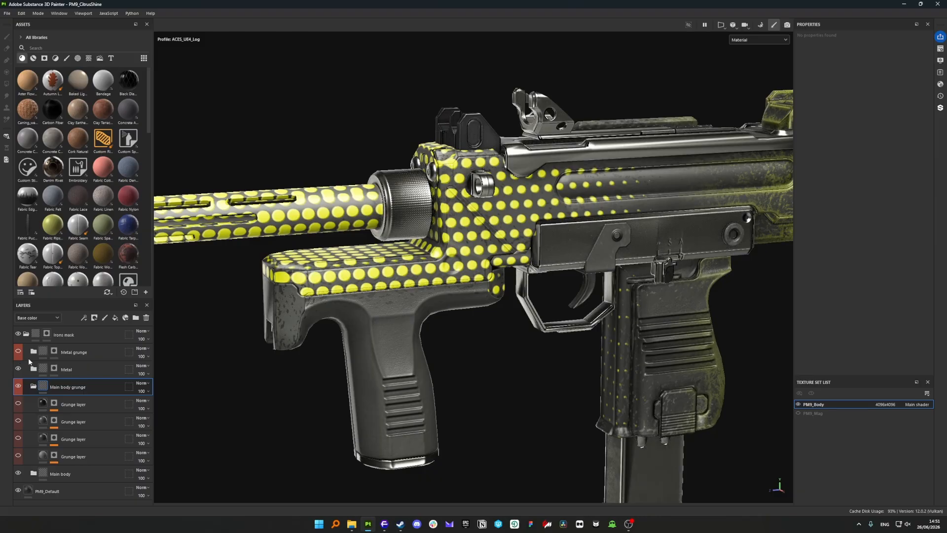
Examine the weapon body without grunge and the fill and mask setup of the existing grunge layers
alt+drag(403, 357, 419, 325)
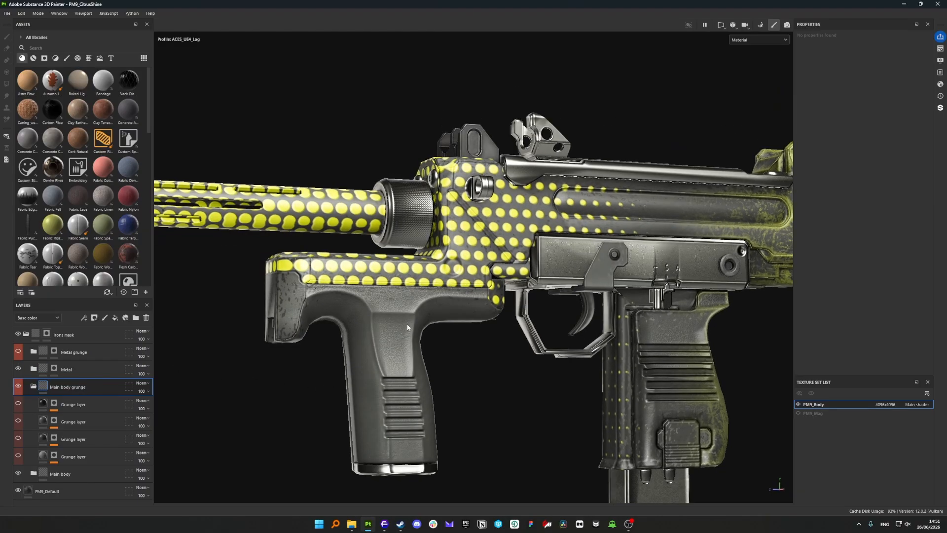
alt+middle_drag(443, 328, 386, 287)
alt+drag(386, 287, 333, 271)
shift+right_drag(333, 272, 362, 299)
scroll(362, 300, up, 3)
alt+drag(351, 299, 360, 299)
scroll(412, 309, down, 4)
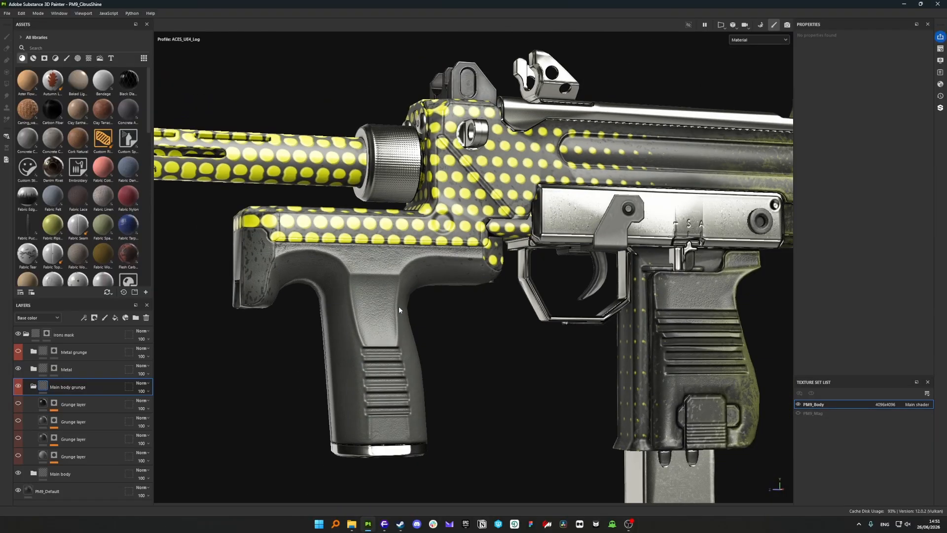
click(73, 444)
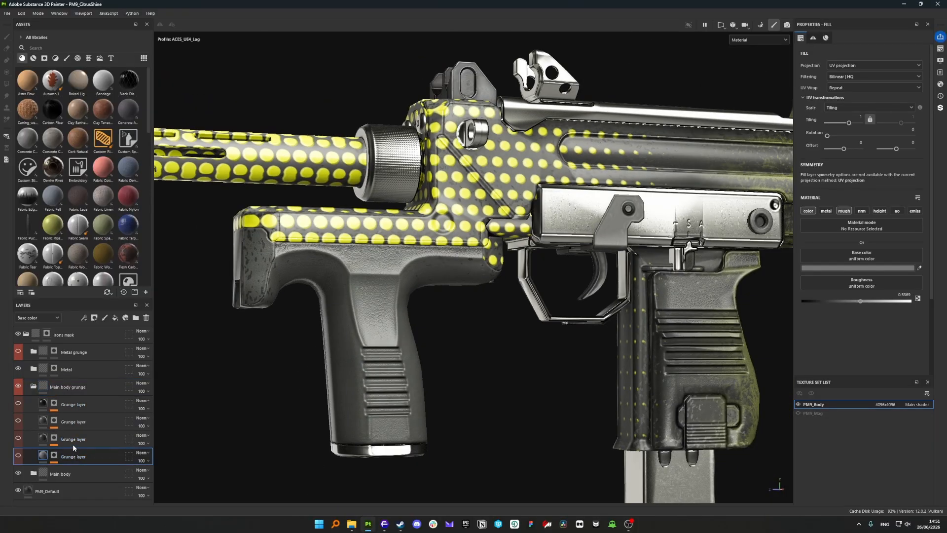
click(78, 402)
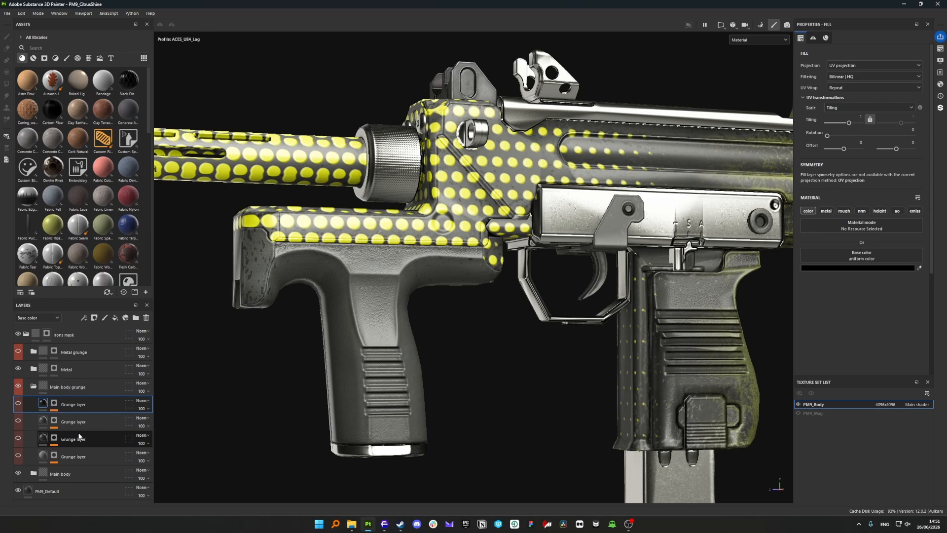
click(43, 455)
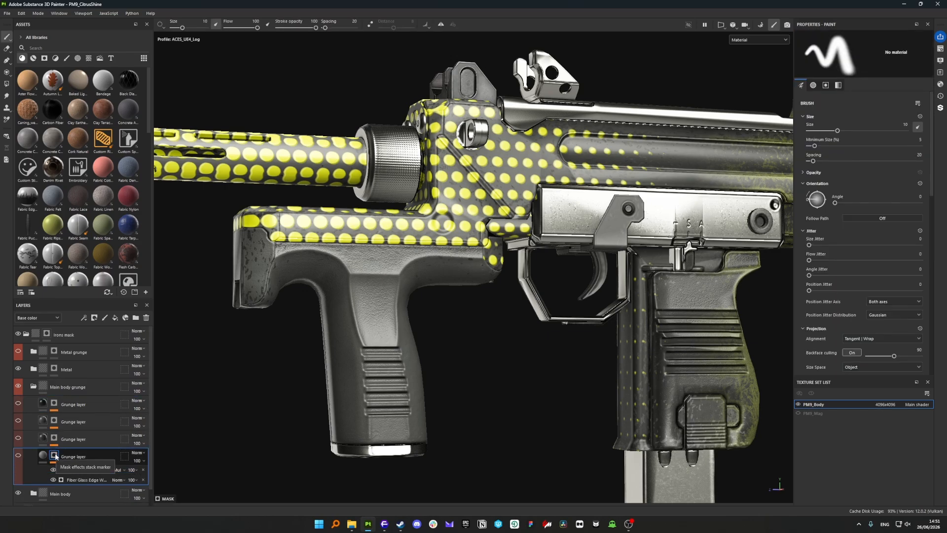
click(43, 456)
mouse_move(43, 458)
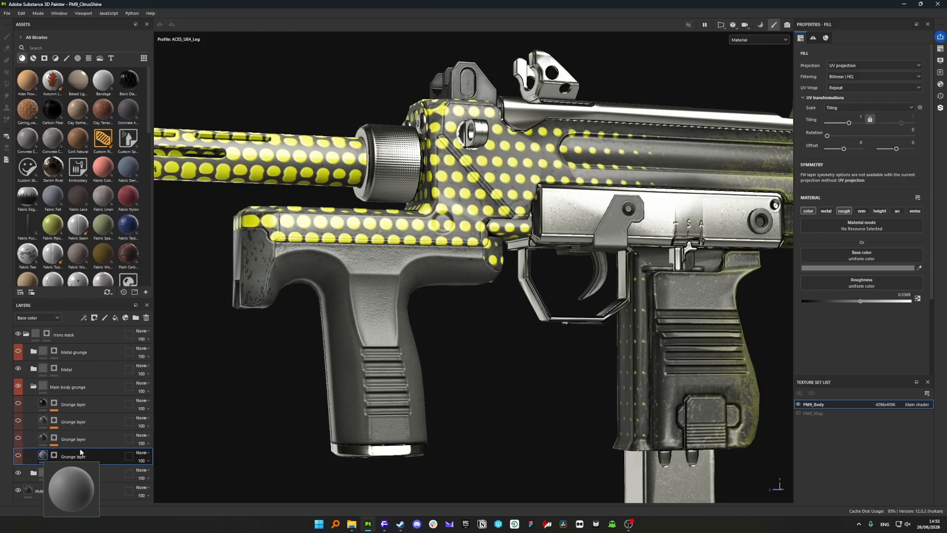
Add a light grey, color-only fill layer beneath the grunge layers in Main body grunge and give it a black mask
click(115, 317)
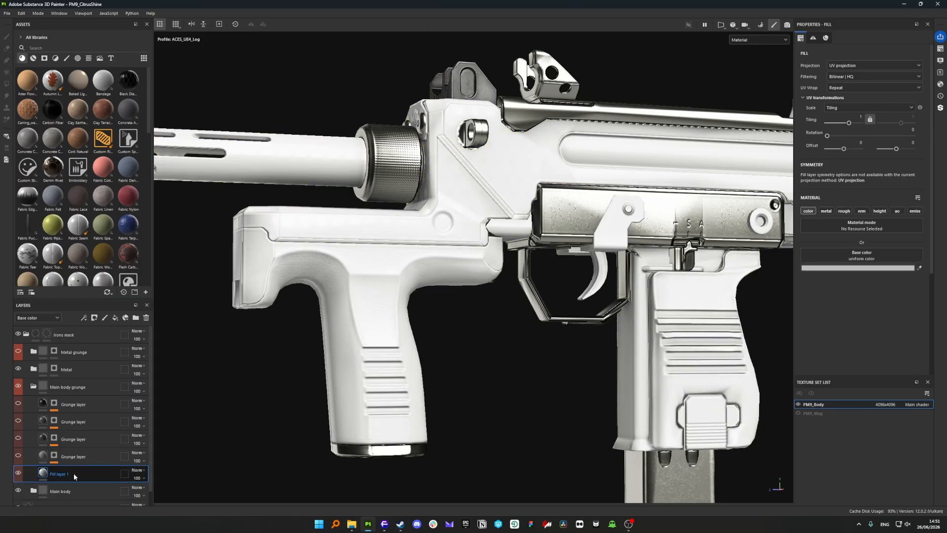
right_click(49, 473)
click(82, 231)
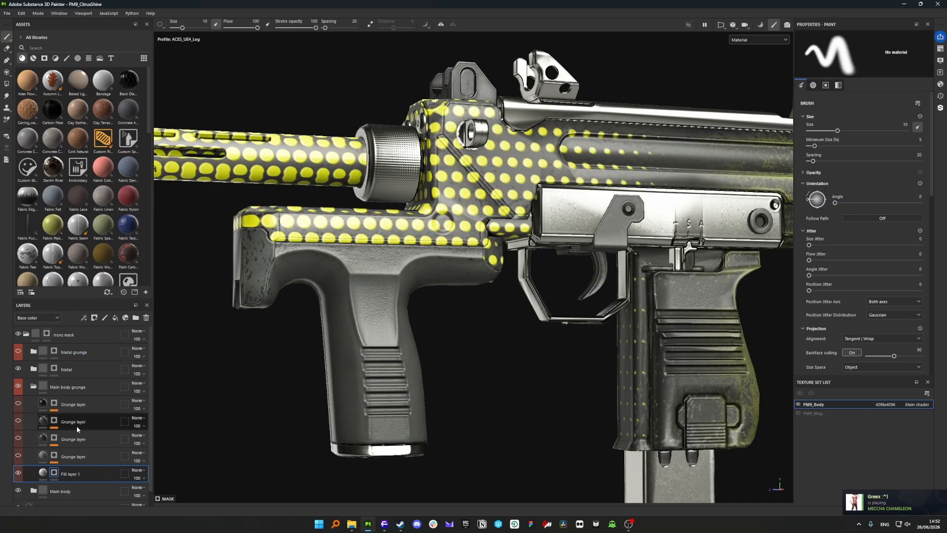
Add a Metal Edge Wear generator to the new fill layer's mask
alt+drag(271, 386, 457, 361)
scroll(452, 349, up, 4)
scroll(419, 341, down, 4)
mouse_move(384, 364)
alt+mouse_down()
mouse_move(386, 377)
mouse_move(240, 373)
alt+mouse_up()
scroll(357, 377, up, 2)
alt+drag(358, 395, 345, 380)
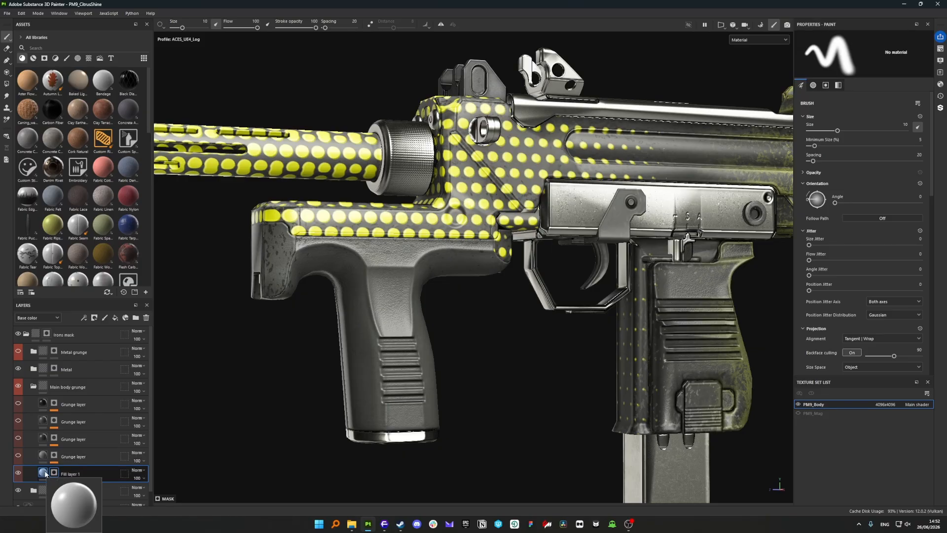
click(46, 473)
click(54, 473)
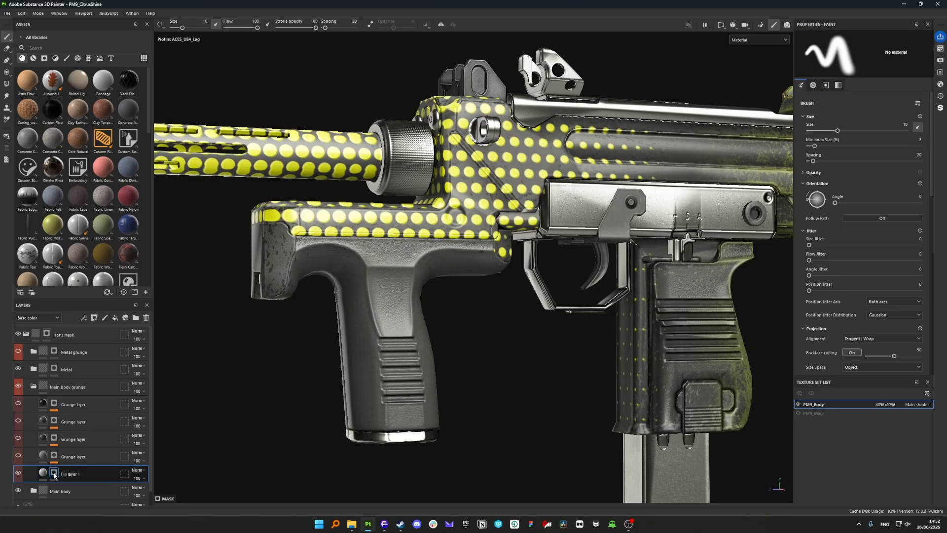
right_click(55, 474)
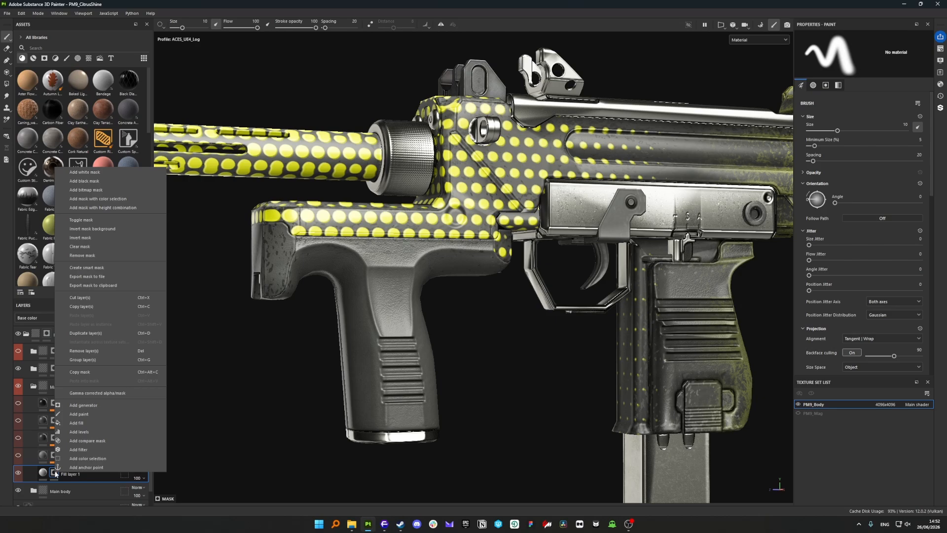
click(91, 407)
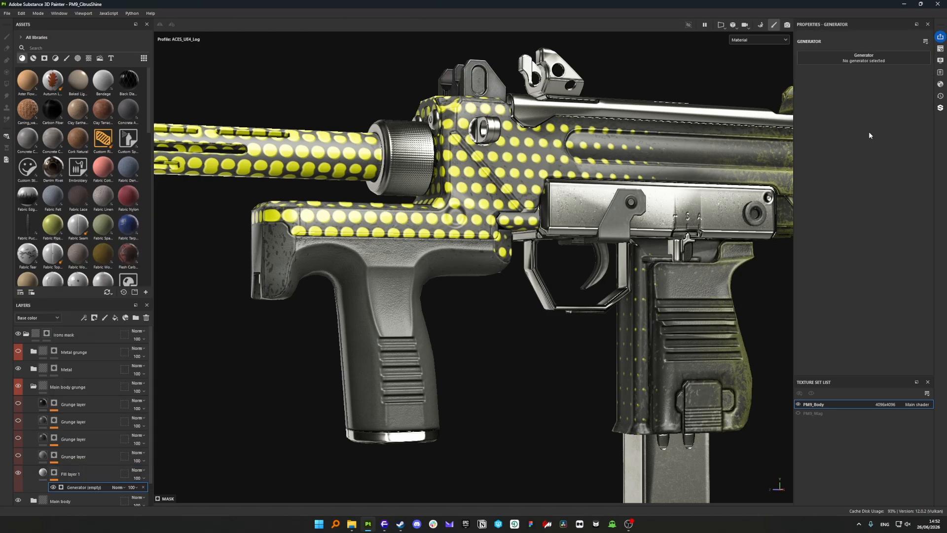
click(863, 58)
click(911, 127)
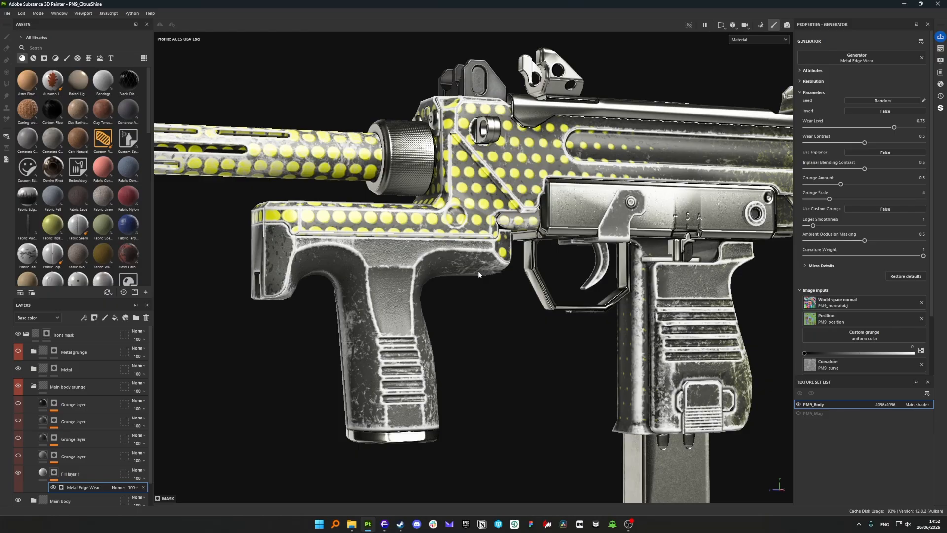
Display the fill layer's mask alone and set the edge wear's Wear Level to 0.79 and Wear Contrast to 0.42
alt+click(55, 473)
alt+drag(599, 264, 473, 293)
scroll(450, 306, down, 3)
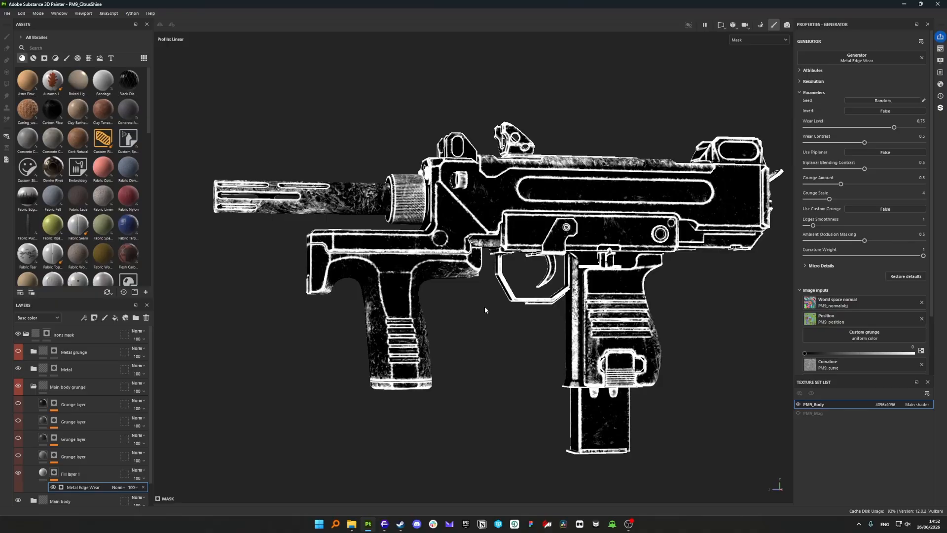
scroll(484, 306, up, 3)
mouse_move(309, 337)
alt+mouse_down()
mouse_move(379, 340)
mouse_move(323, 345)
alt+mouse_up()
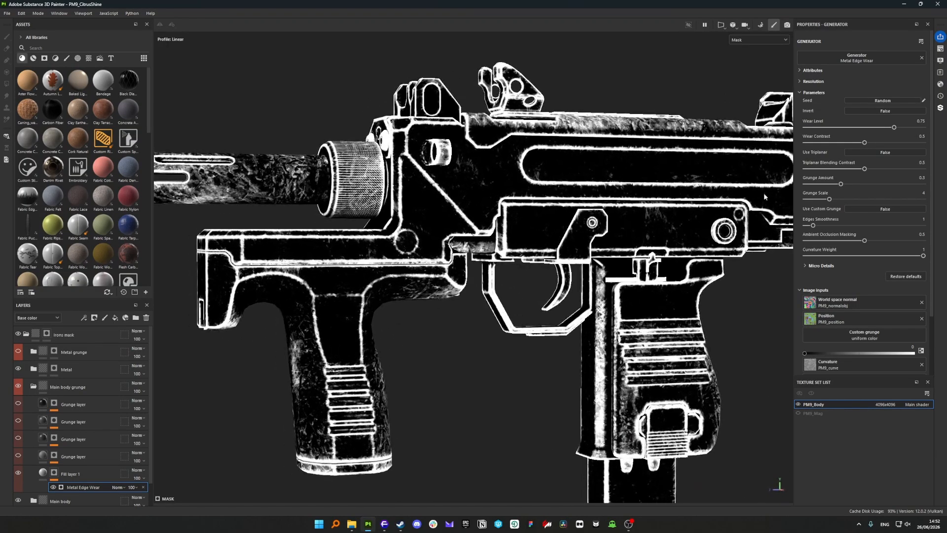
drag(864, 143, 854, 143)
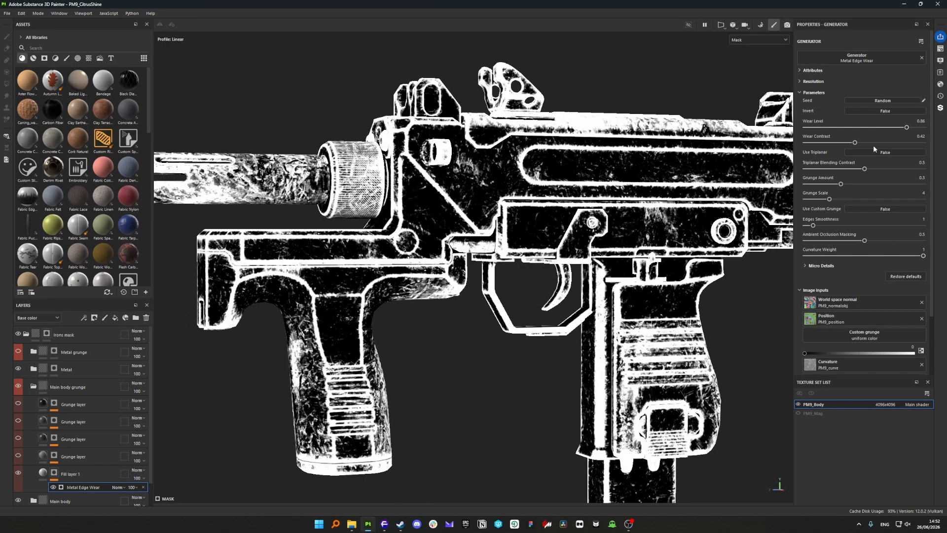
alt+drag(436, 295, 401, 304)
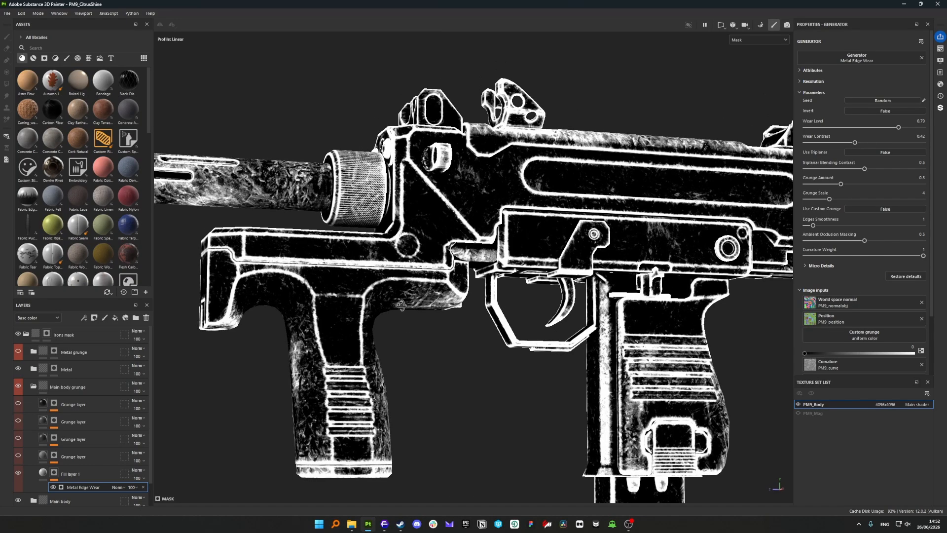
Find the Clouds 3 texture among the texture assets and add it to the fill layer's mask above Metal Edge Wear
click(54, 473)
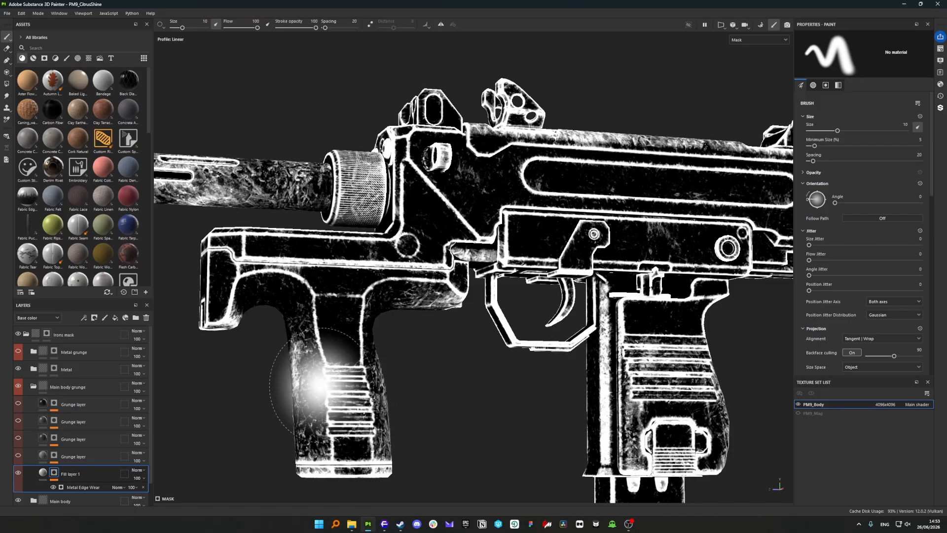
click(88, 59)
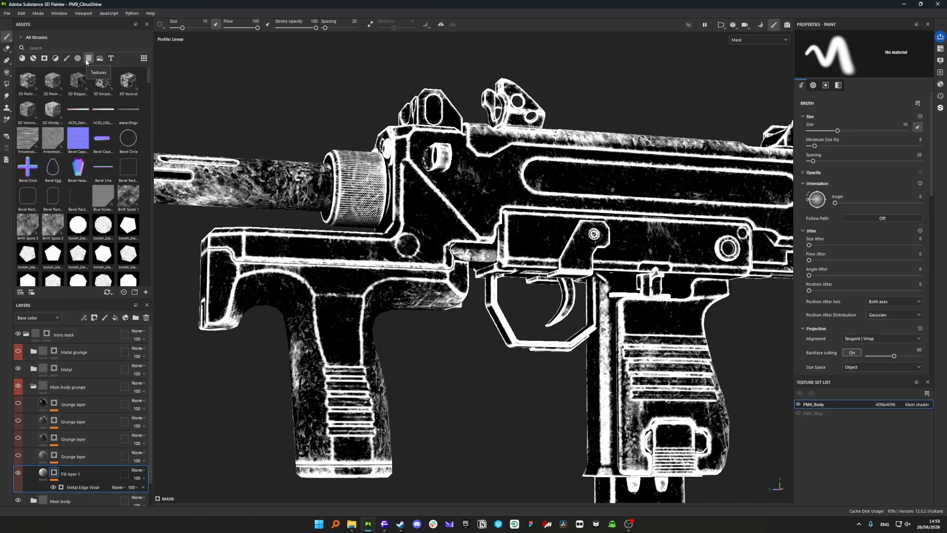
scroll(476, 295, up, 2)
scroll(476, 295, down, 4)
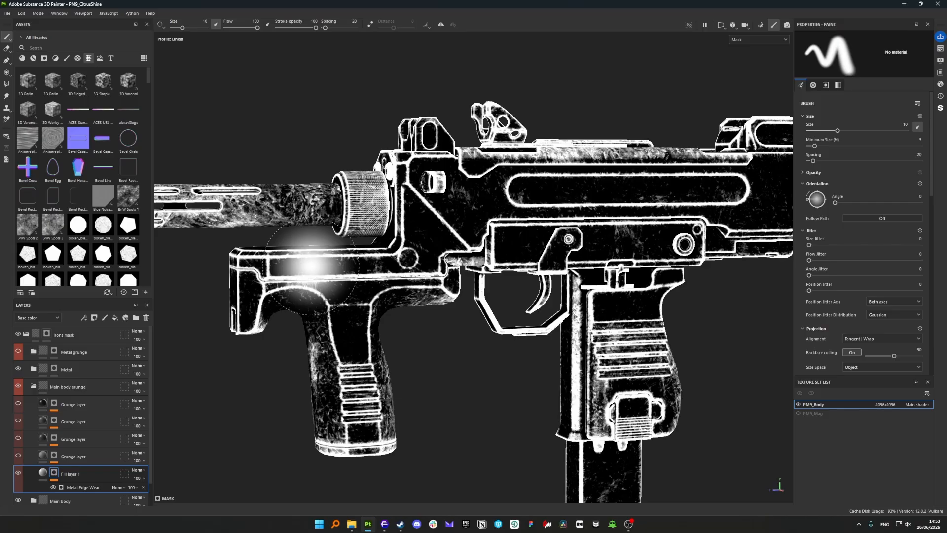
scroll(87, 72, down, 5)
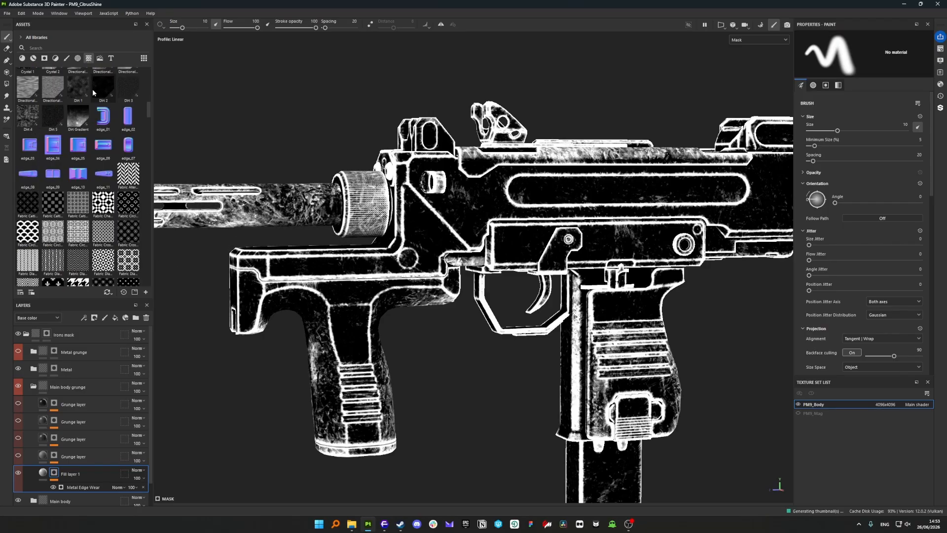
scroll(93, 95, down, 3)
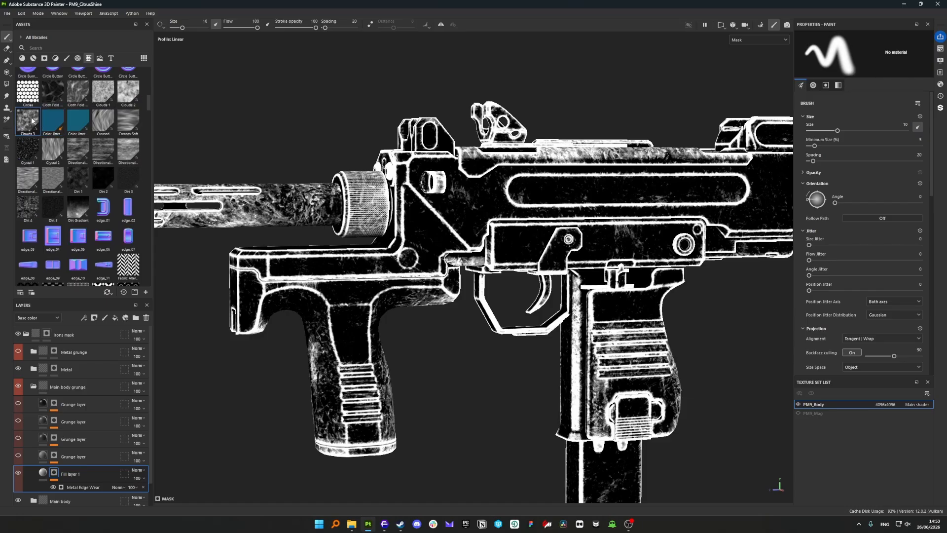
drag(31, 120, 78, 485)
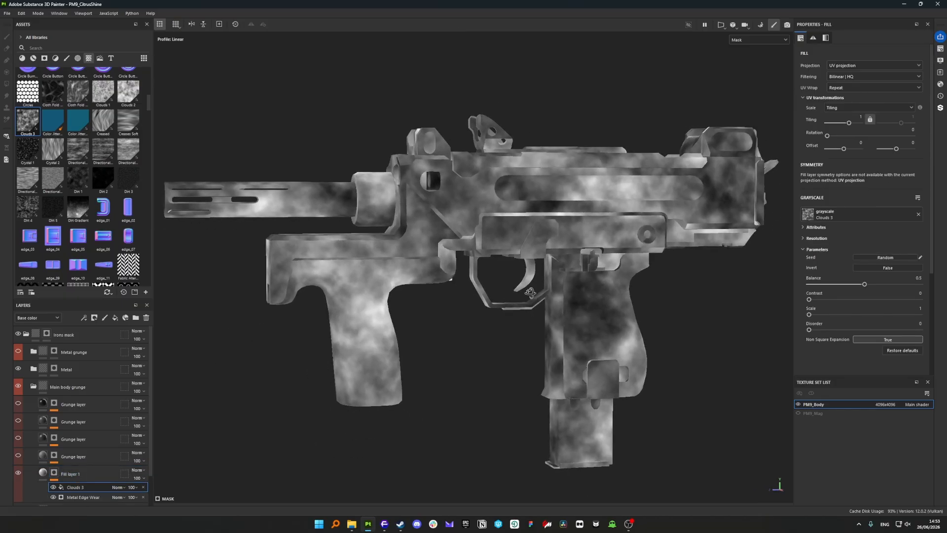
Set the Clouds 3 balance to 0.36 and its scale to 3
click(848, 286)
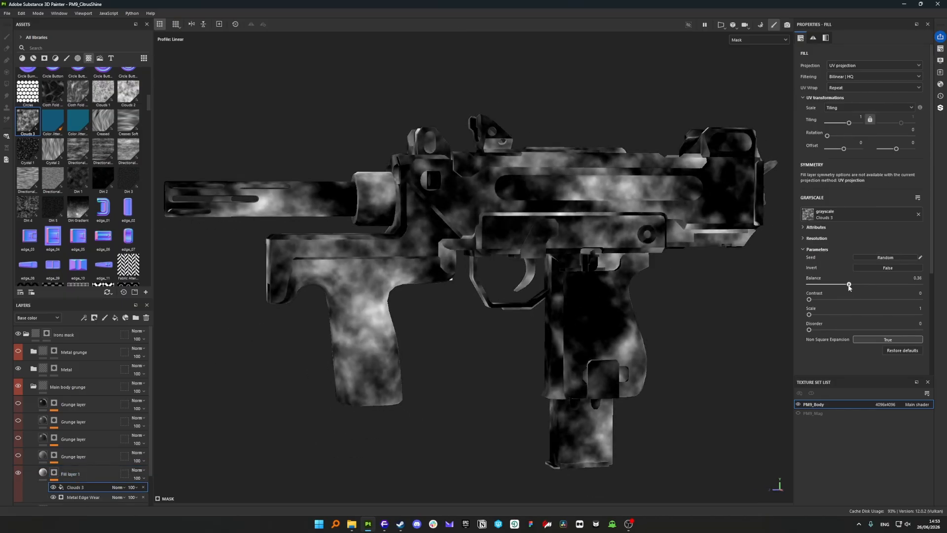
click(823, 314)
scroll(457, 228, up, 8)
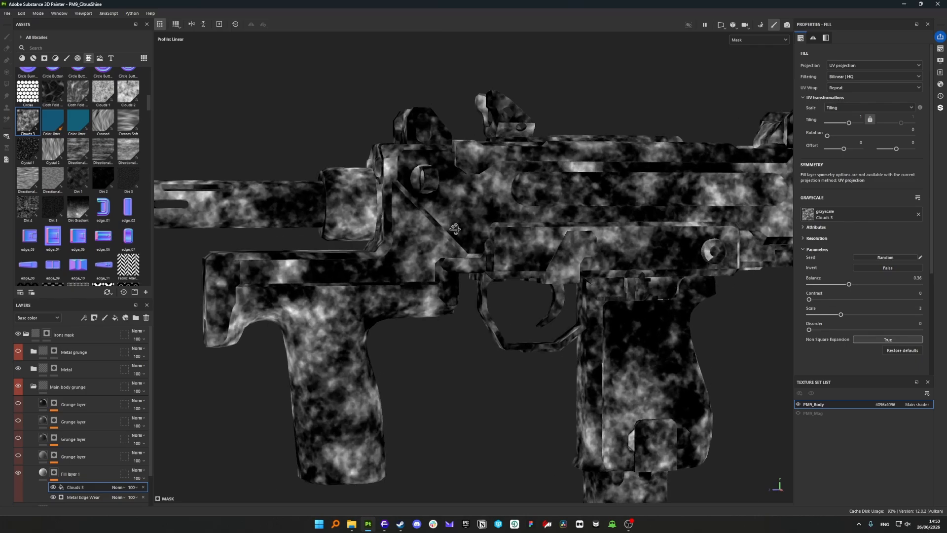
scroll(537, 191, down, 8)
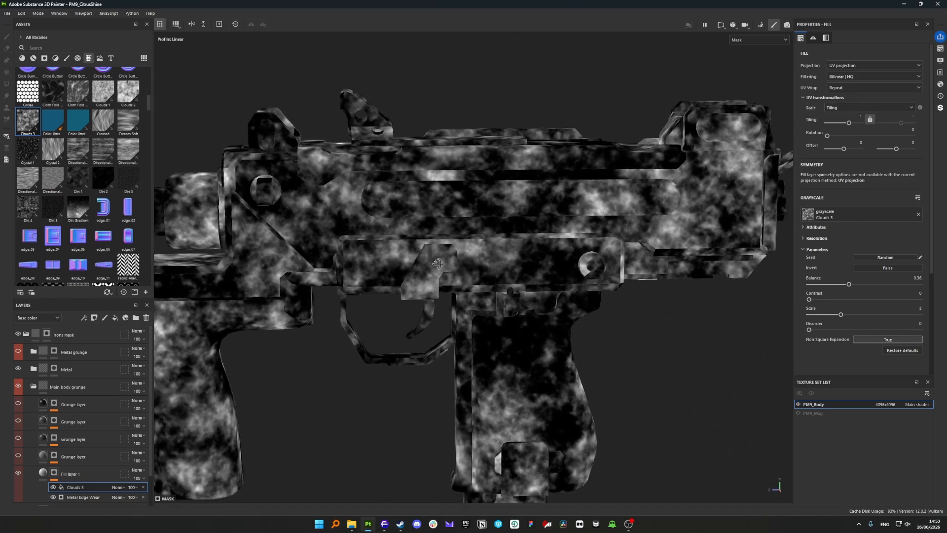
scroll(500, 211, up, 3)
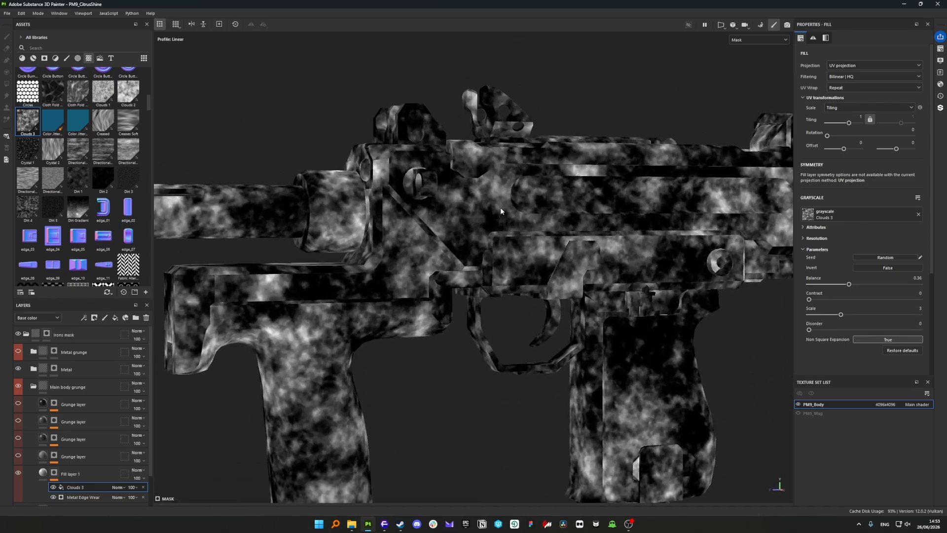
Return to the material view and darken the new fill layer's base color to mid grey 797979
click(43, 472)
alt+drag(341, 292, 394, 280)
scroll(435, 314, down, 3)
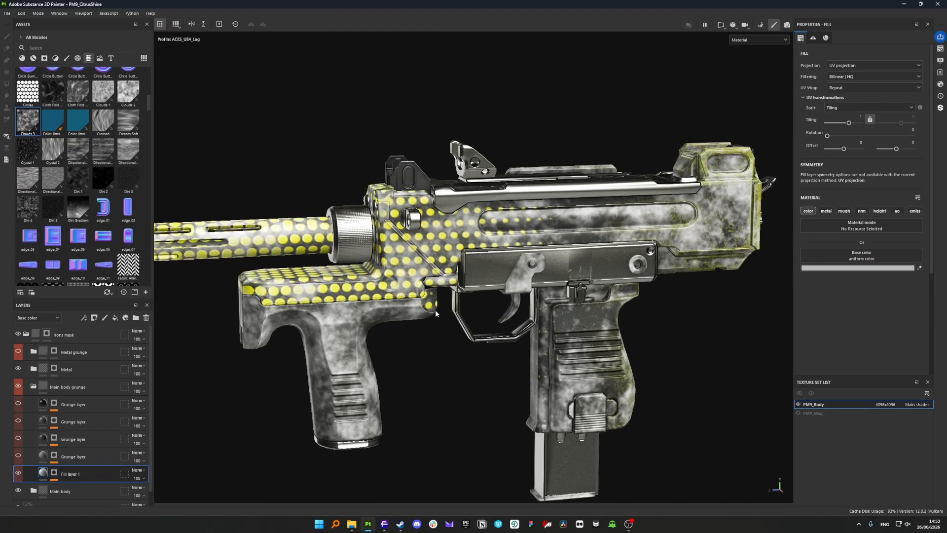
click(828, 269)
click(836, 344)
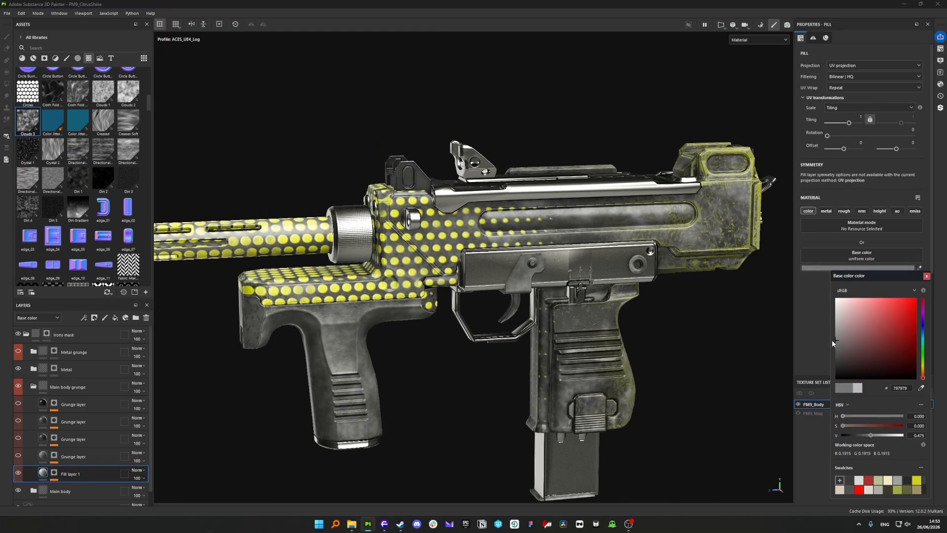
scroll(439, 293, up, 5)
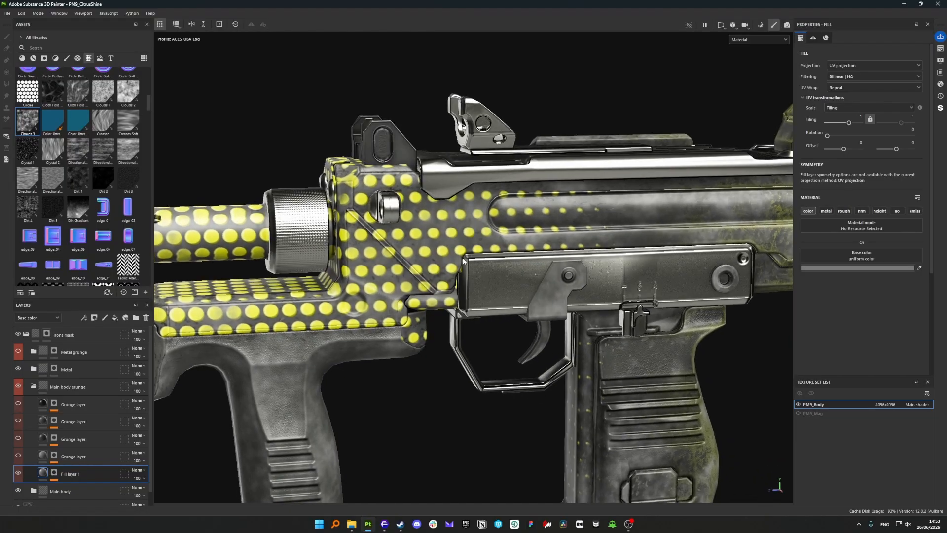
scroll(438, 292, up, 2)
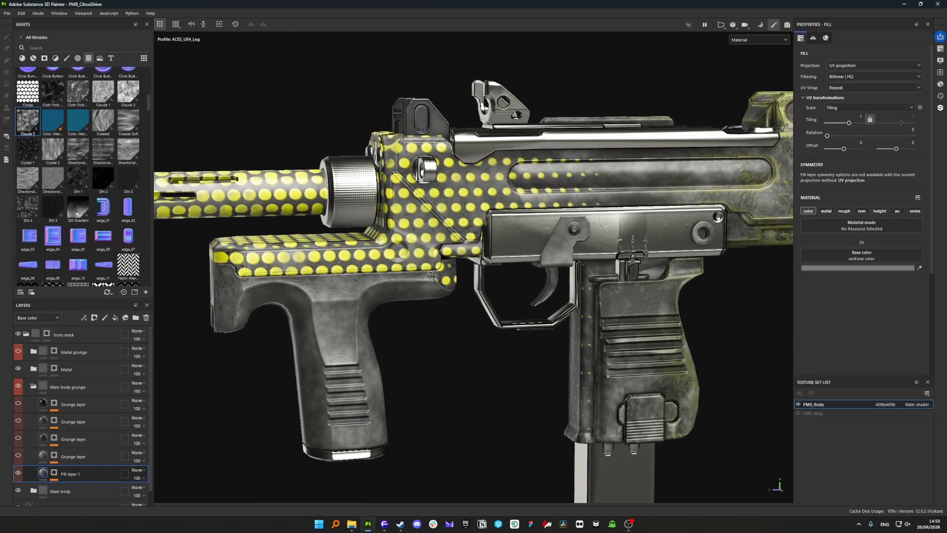
Display the fill layer's mask alone and set the Clouds 3 blending mode to Multiply
click(54, 472)
alt+click(54, 472)
scroll(241, 315, down, 4)
scroll(116, 332, down, 2)
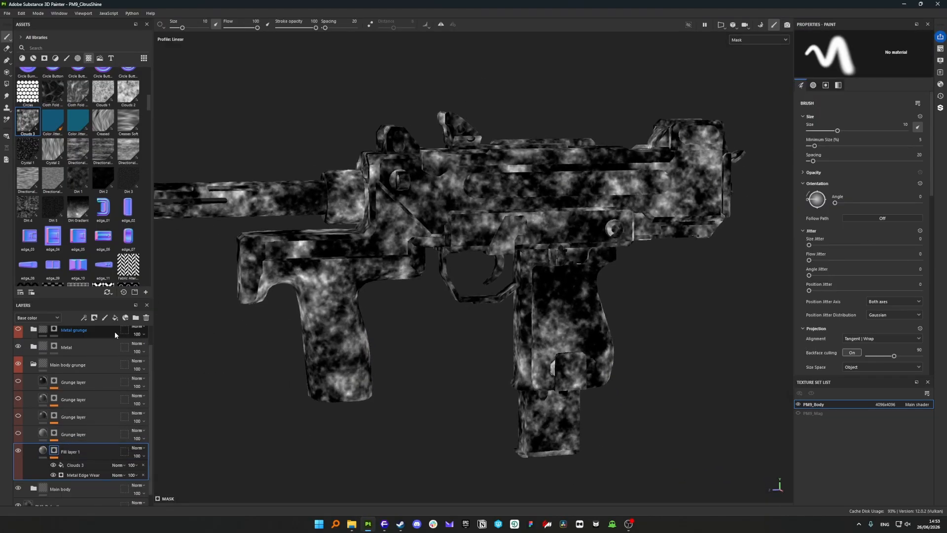
click(118, 452)
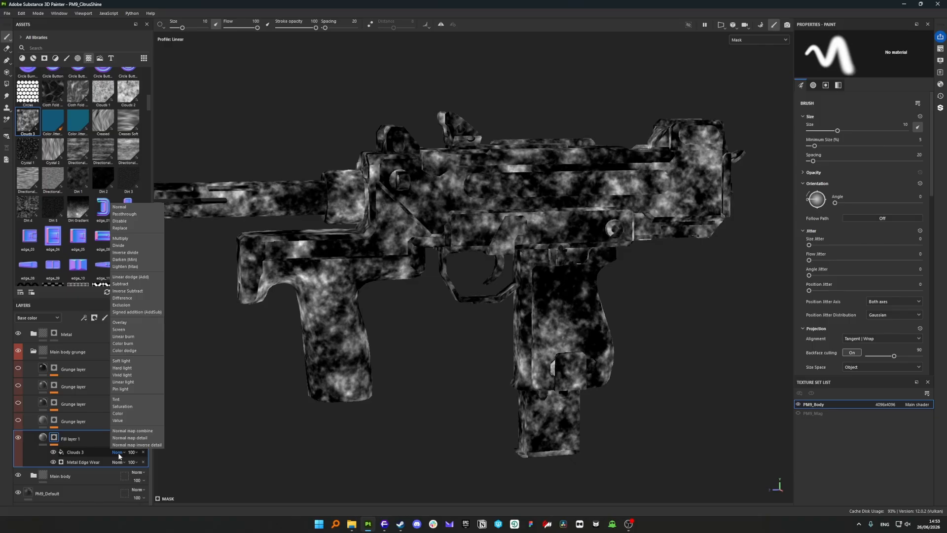
click(125, 238)
scroll(452, 227, up, 5)
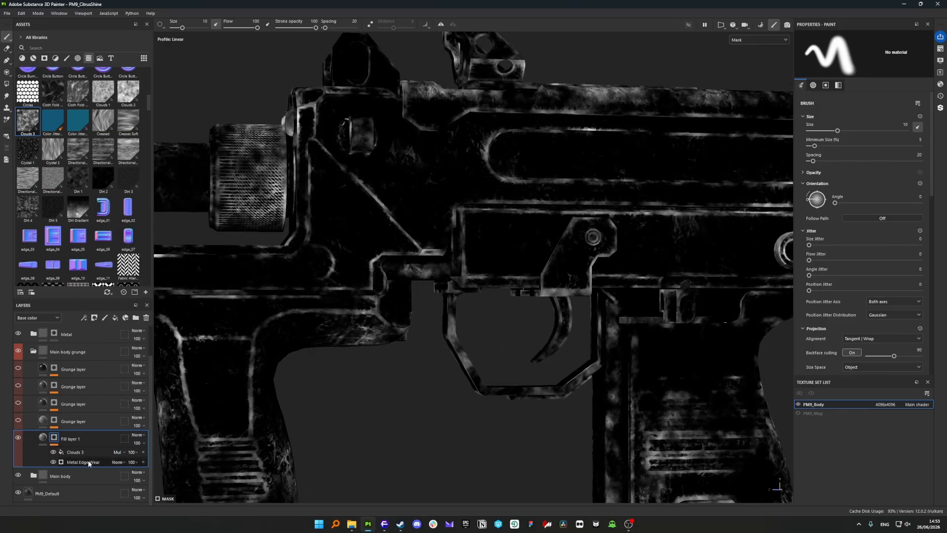
Set the Clouds 3 contrast to 0.55 and its balance to 0.49
click(87, 462)
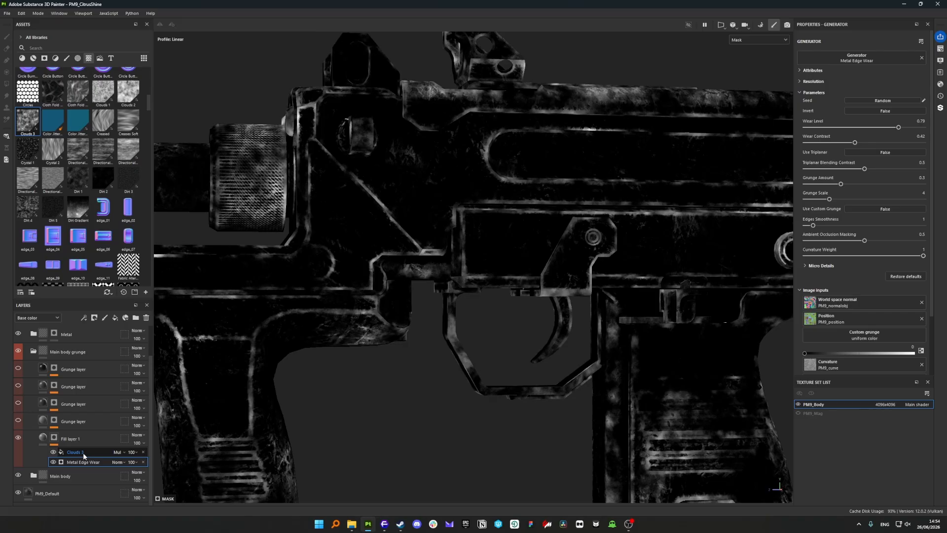
scroll(488, 229, down, 4)
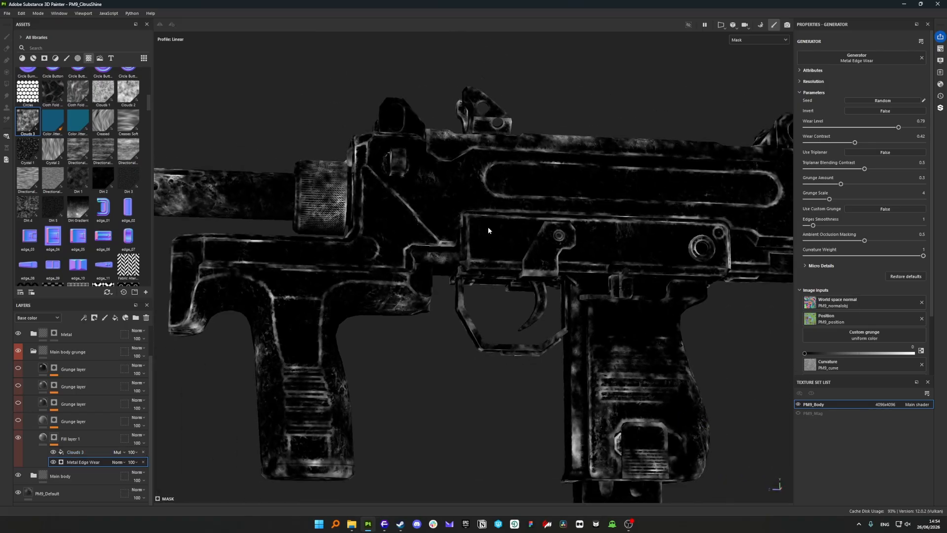
alt+drag(488, 230, 444, 221)
click(79, 451)
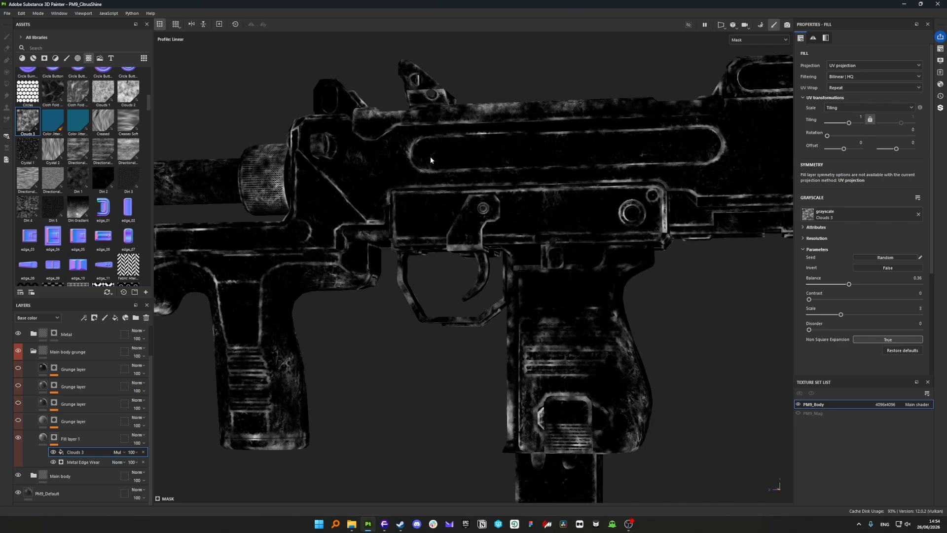
scroll(430, 163, up, 3)
alt+drag(355, 272, 463, 217)
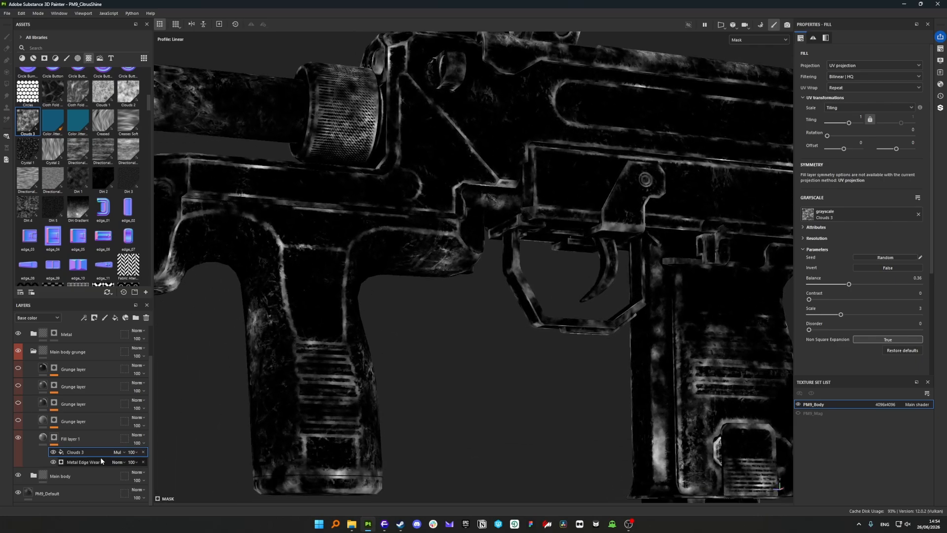
drag(821, 298, 870, 300)
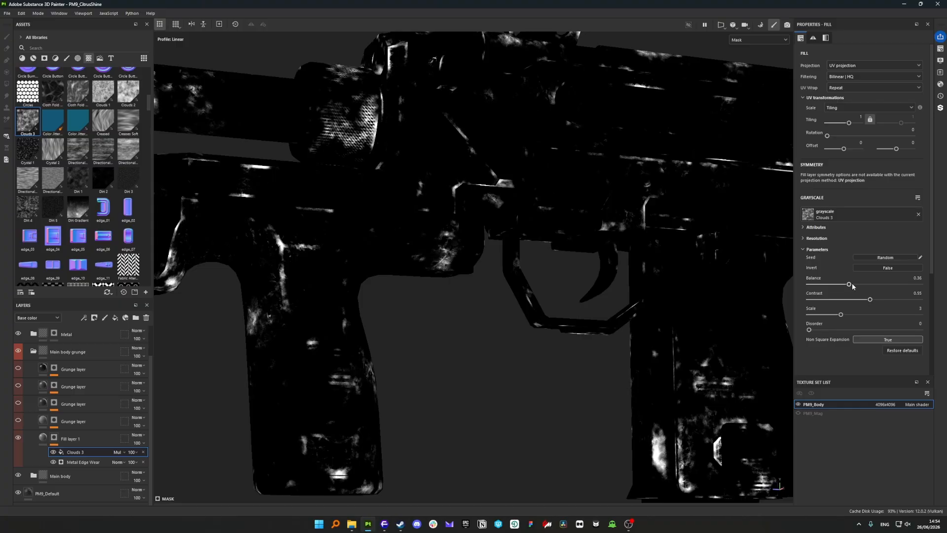
scroll(422, 335, down, 3)
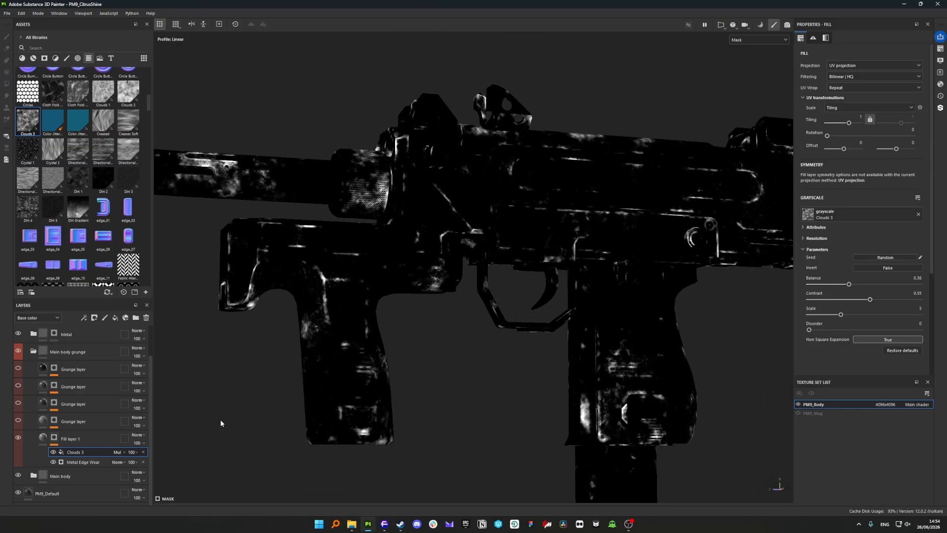
drag(858, 287, 863, 285)
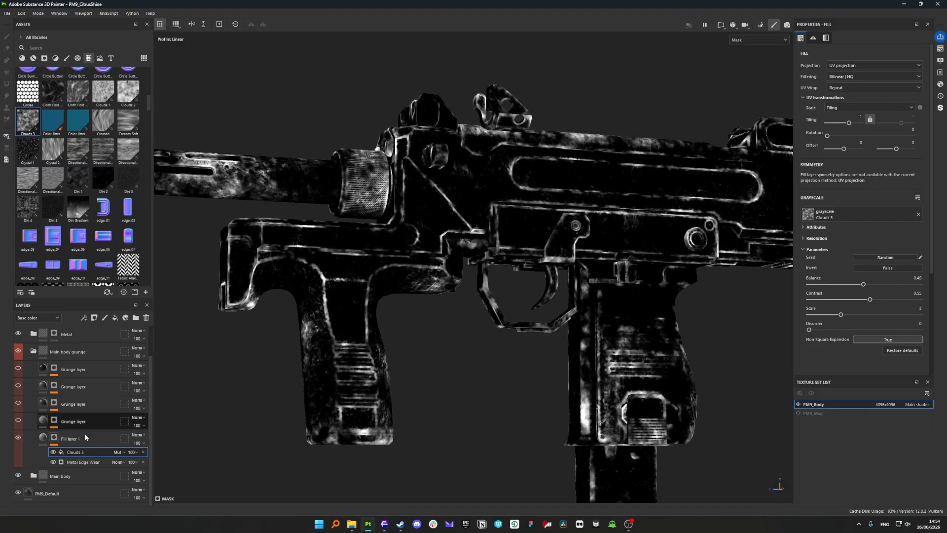
Compare the edge-wear mask with Clouds 3 hidden and shown, and check the result in both material and mask views
click(53, 452)
click(53, 452)
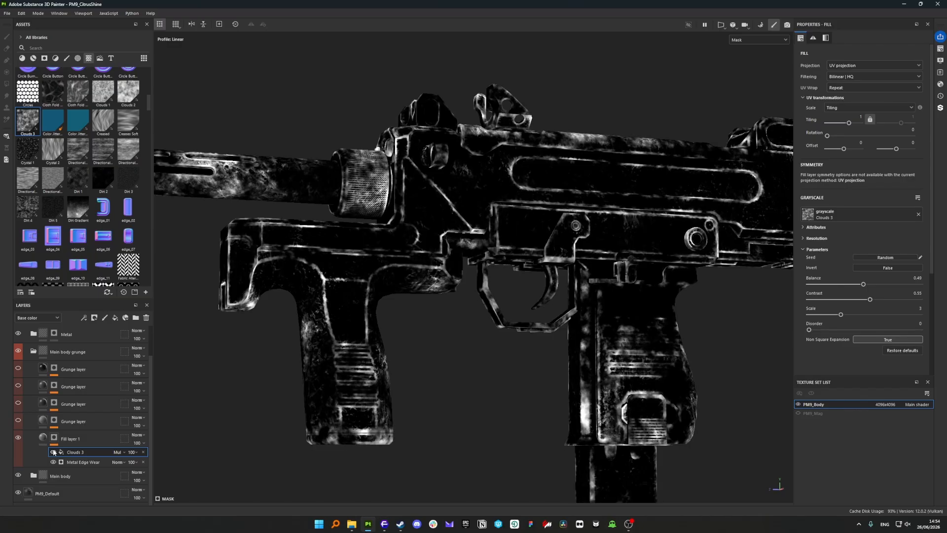
click(53, 452)
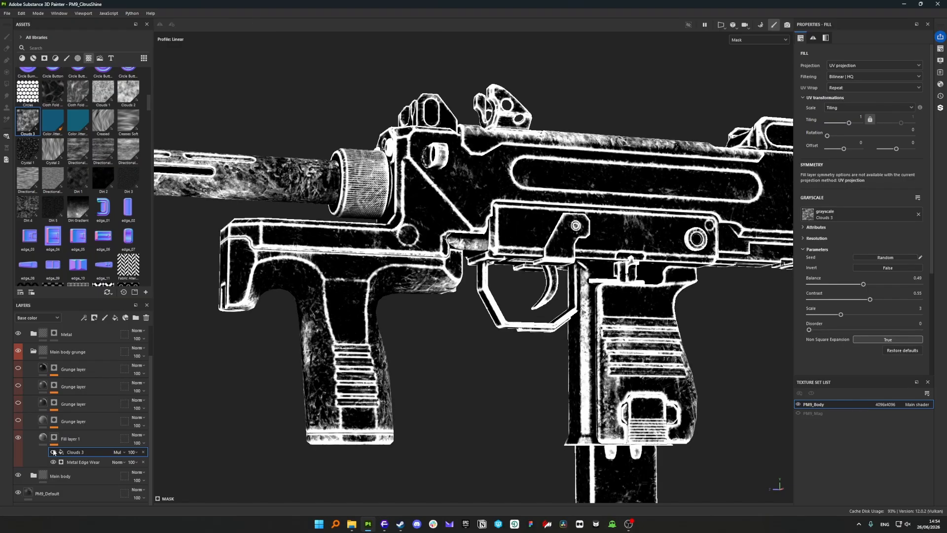
click(53, 452)
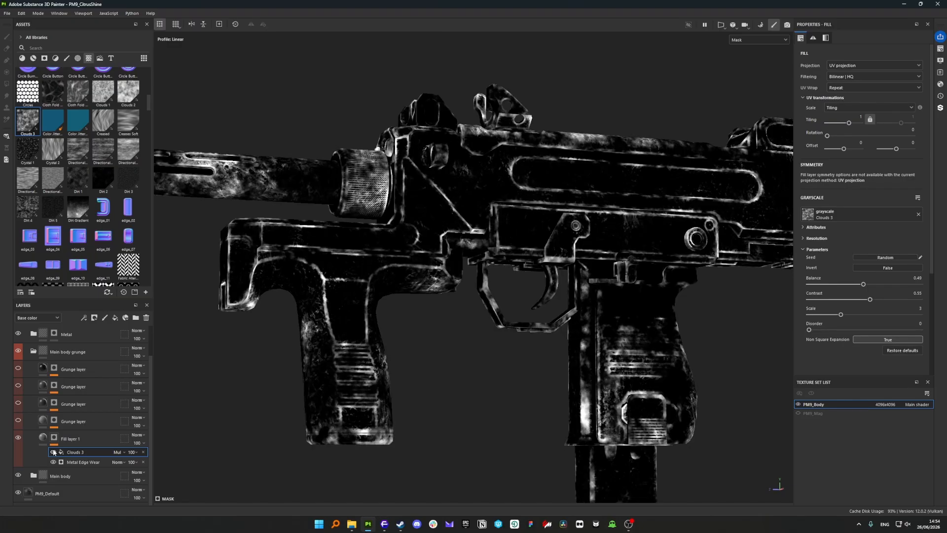
click(53, 453)
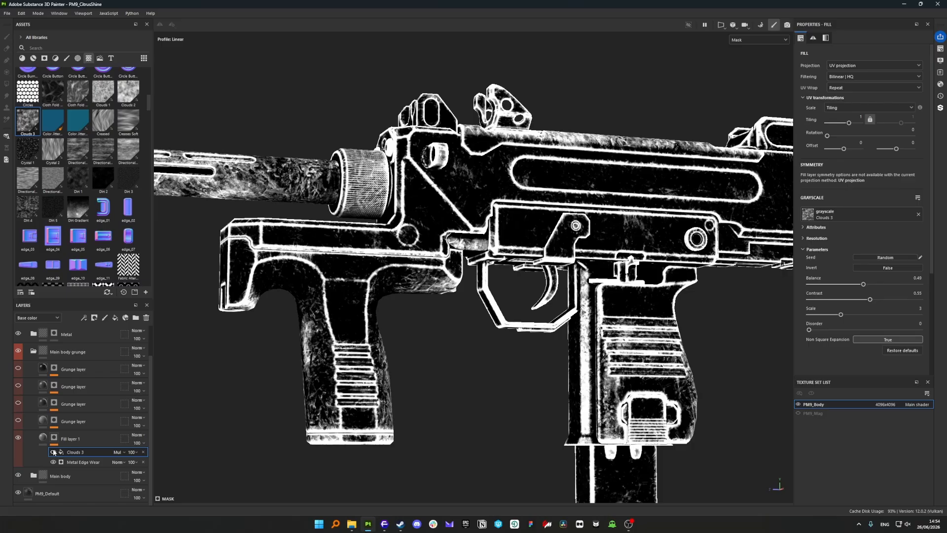
click(53, 453)
scroll(295, 315, up, 3)
click(43, 437)
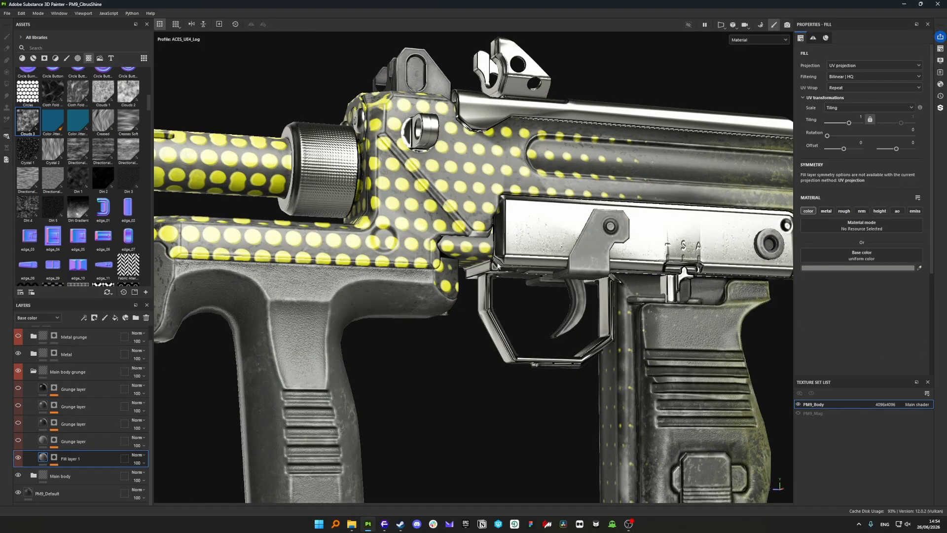
scroll(497, 266, down, 5)
click(55, 458)
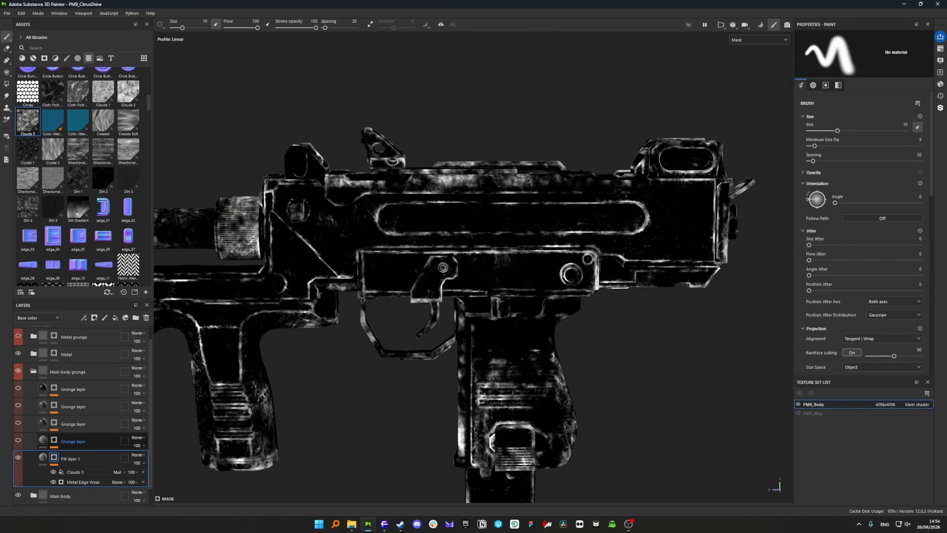
alt+drag(247, 381, 320, 325)
alt+middle_drag(242, 363, 324, 343)
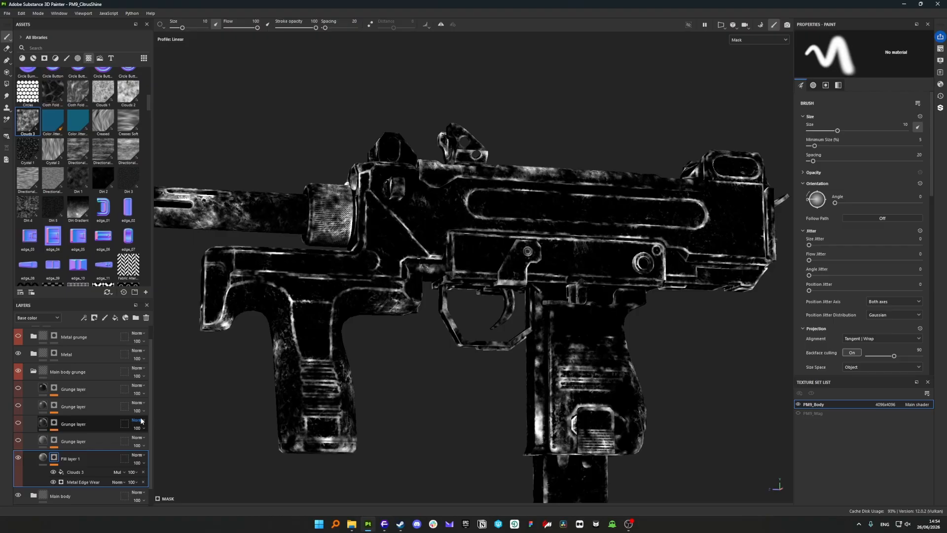
Return to the material view, set the fill layer's base color to bright red, and select its mask
click(43, 457)
click(827, 267)
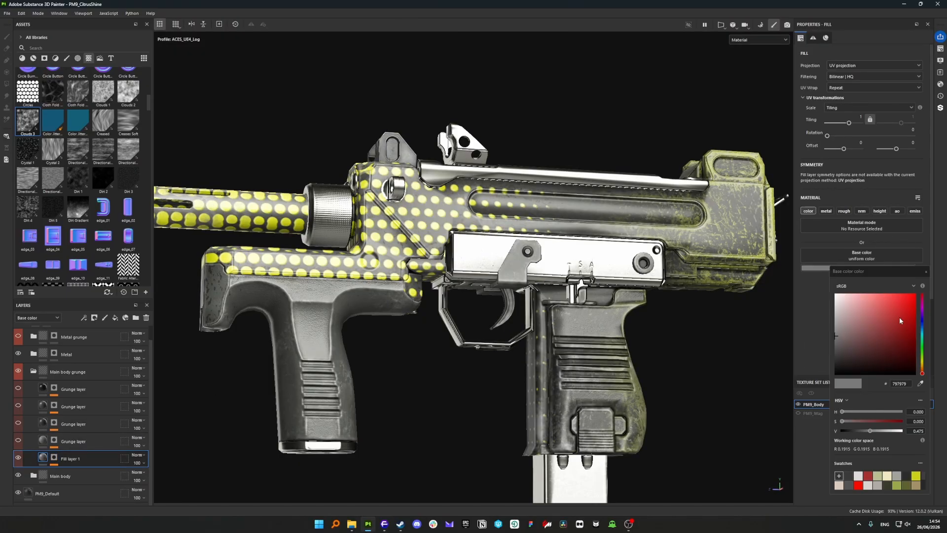
click(925, 271)
mouse_move(468, 314)
alt+mouse_down()
mouse_move(554, 324)
mouse_move(277, 396)
alt+mouse_up()
click(54, 457)
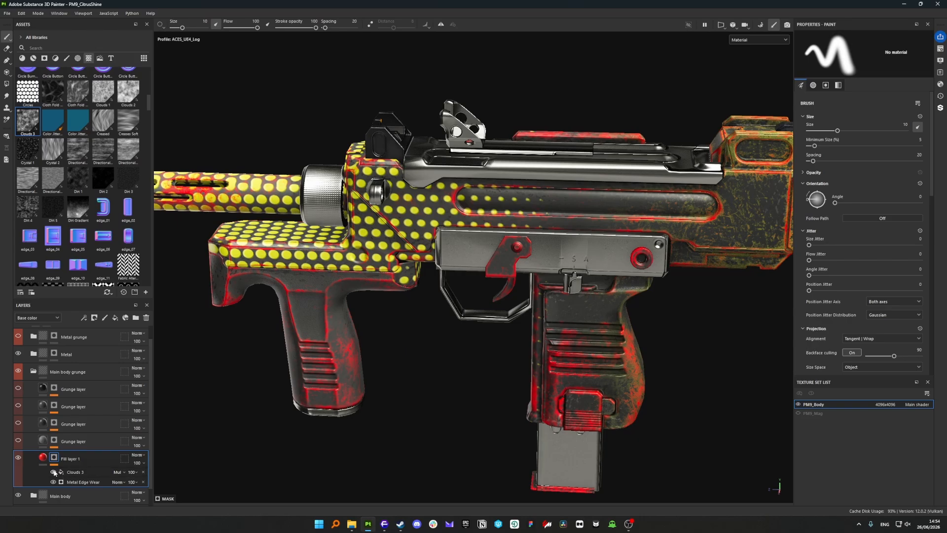
Hide and show Clouds 3 again to compare its effect on the red edge wear across the weapon
click(53, 472)
alt+drag(254, 398, 347, 342)
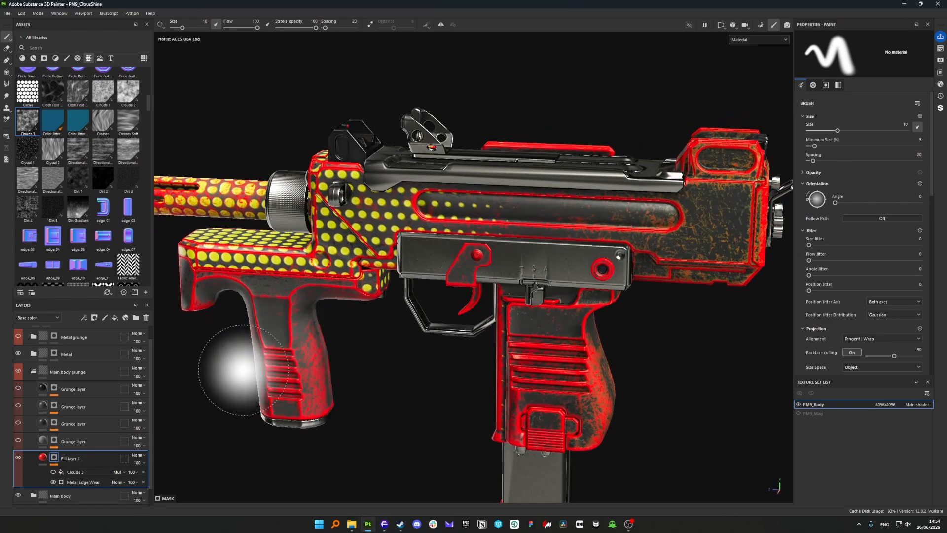
click(55, 472)
mouse_move(316, 377)
alt+mouse_down()
mouse_move(401, 332)
mouse_move(524, 352)
mouse_move(303, 365)
mouse_move(371, 361)
alt+mouse_up()
scroll(316, 337, up, 3)
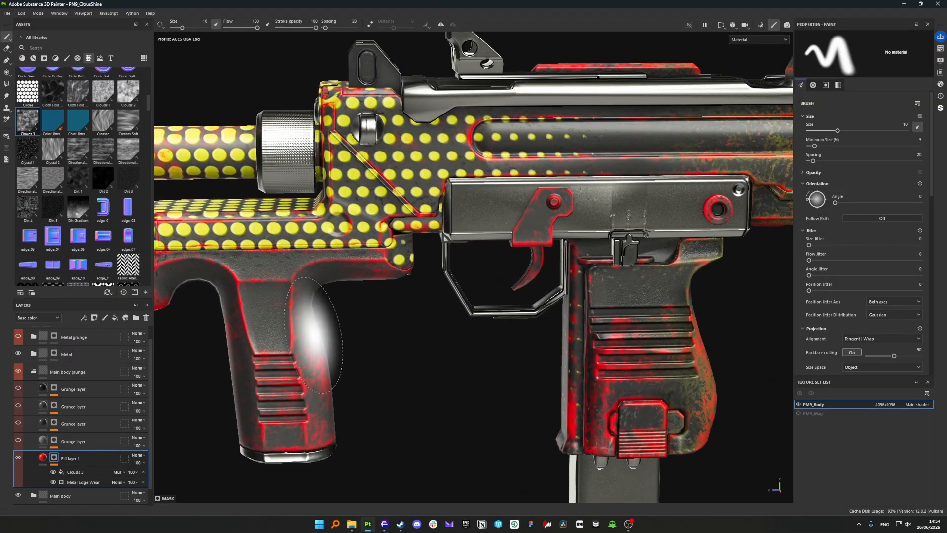
alt+drag(314, 337, 356, 341)
scroll(357, 341, down, 3)
alt+middle_drag(362, 346, 402, 335)
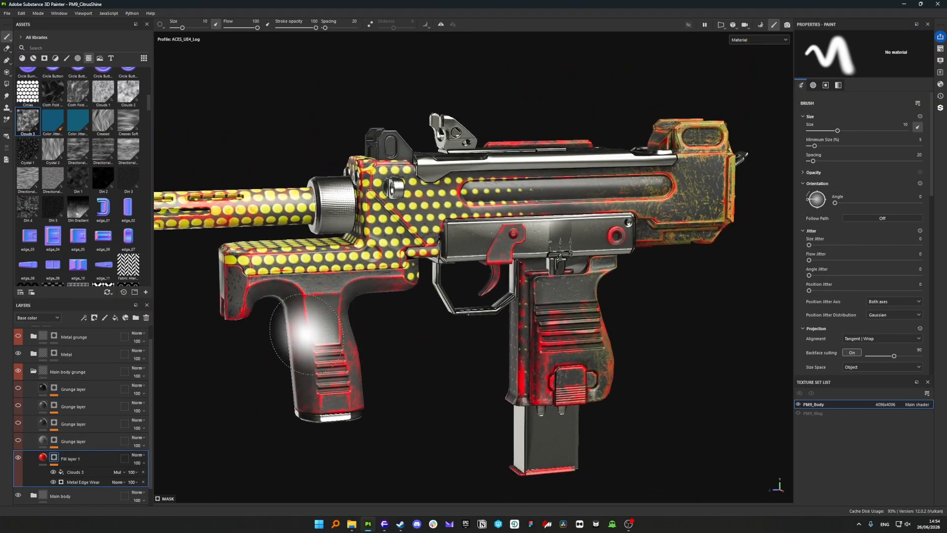
Replace Clouds 3 with a Curvature generator above Metal Edge Wear and display the mask alone
click(82, 470)
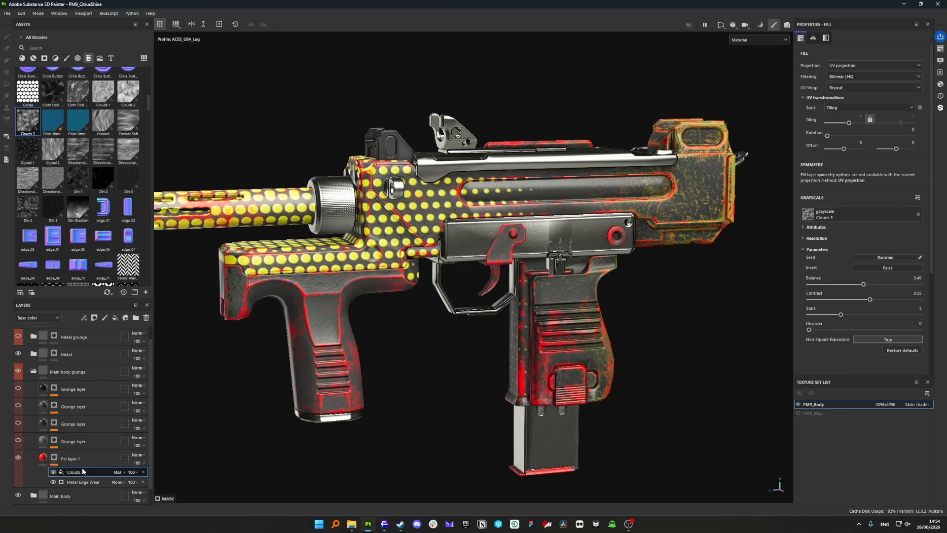
click(143, 472)
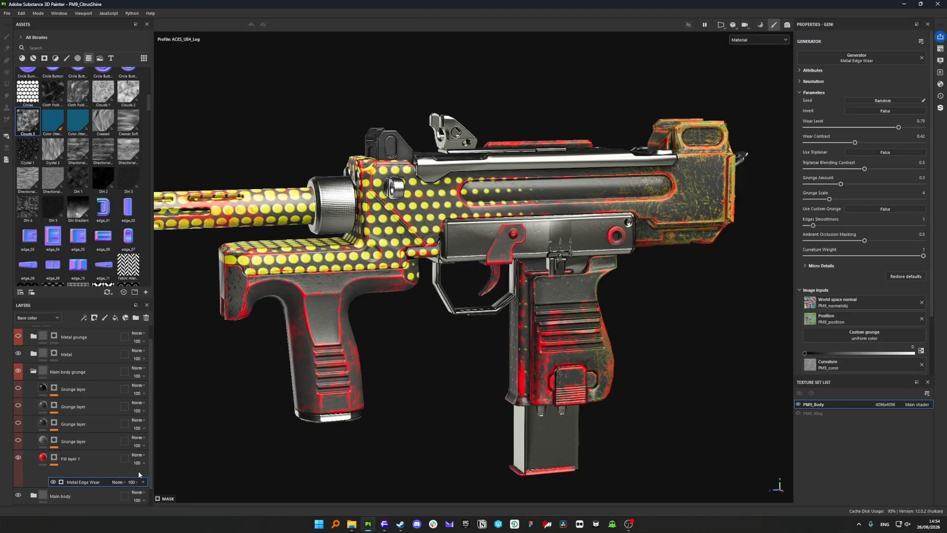
right_click(54, 457)
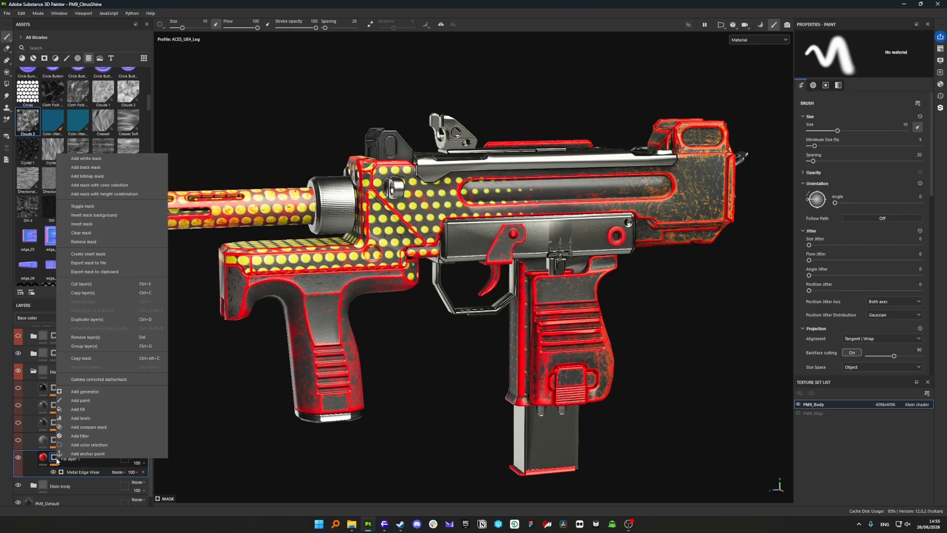
click(94, 392)
click(911, 59)
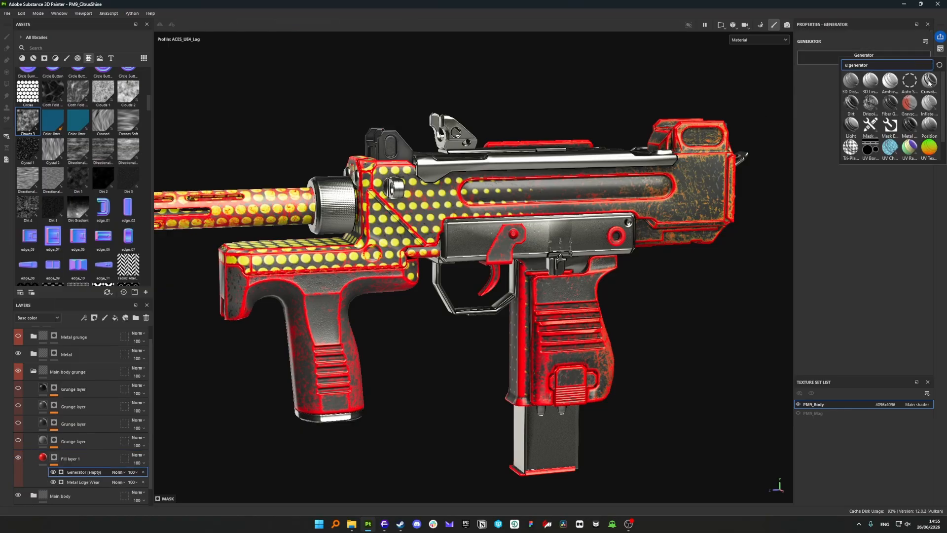
click(930, 83)
alt+click(55, 458)
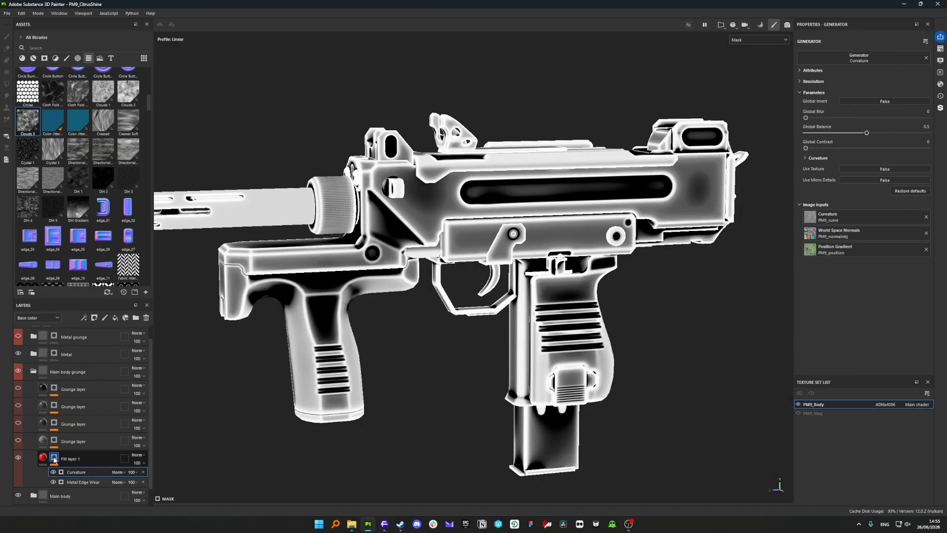
Set the Curvature generator's Global Contrast to 0.61 and Global Balance to 0.39
scroll(489, 297, up, 3)
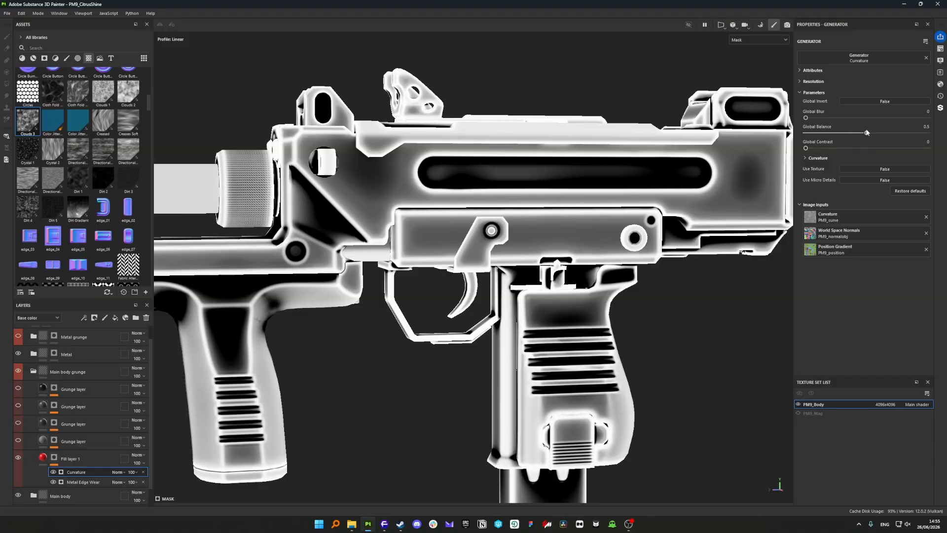
click(854, 148)
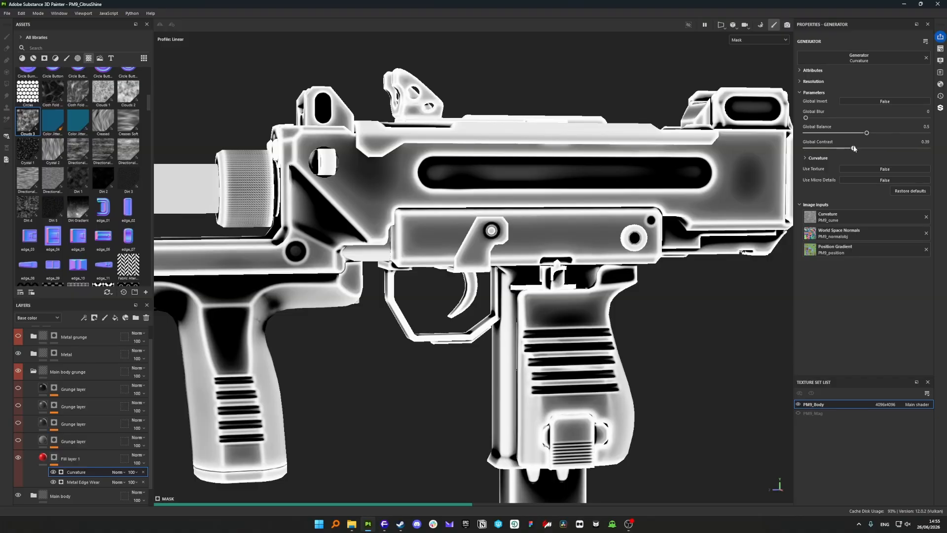
drag(880, 147, 880, 148)
drag(866, 133, 853, 133)
scroll(543, 207, down, 3)
scroll(361, 275, up, 5)
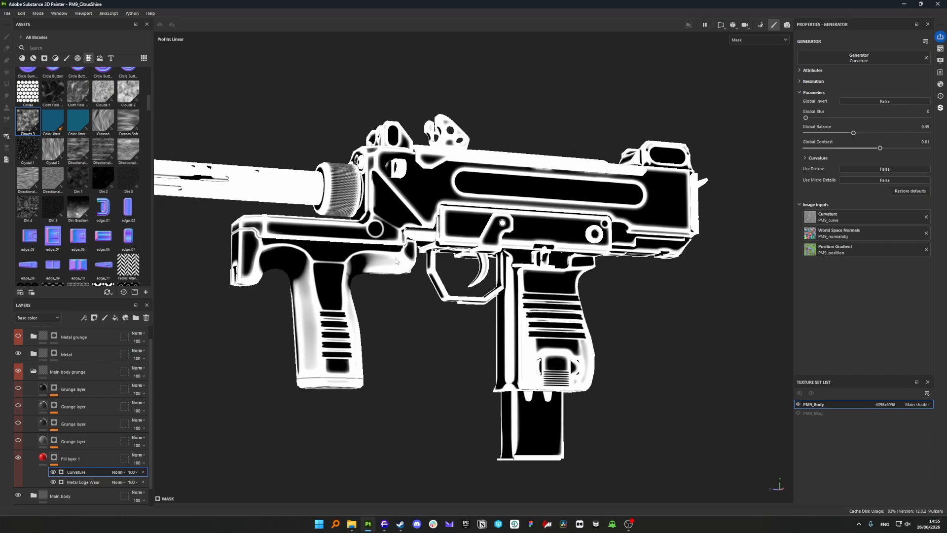
alt+drag(452, 214, 517, 215)
alt+middle_drag(380, 201, 540, 199)
alt+drag(540, 199, 584, 210)
alt+right_drag(543, 222, 451, 242)
alt+middle_drag(451, 242, 426, 225)
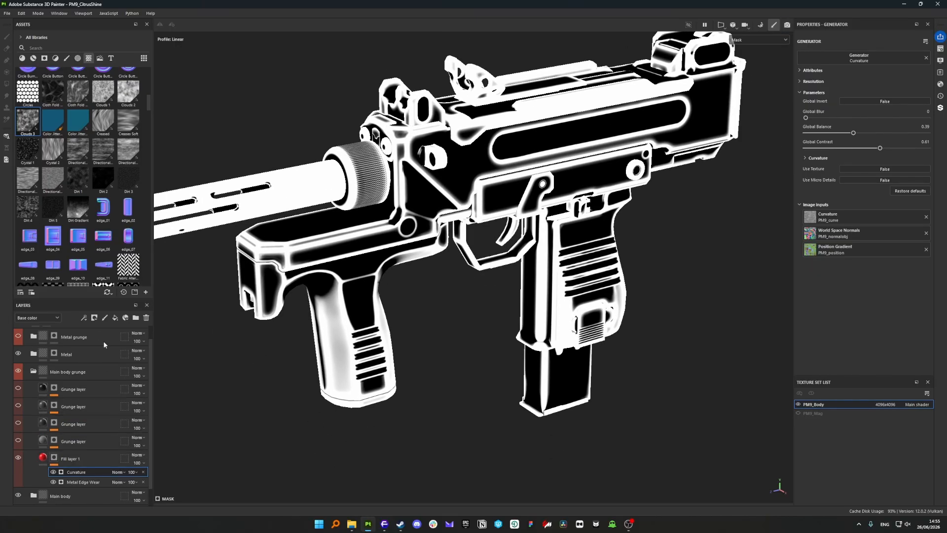
Add the Grunge Cobweb texture to the mask above Curvature and set its blending mode to Multiply
scroll(105, 165, down, 5)
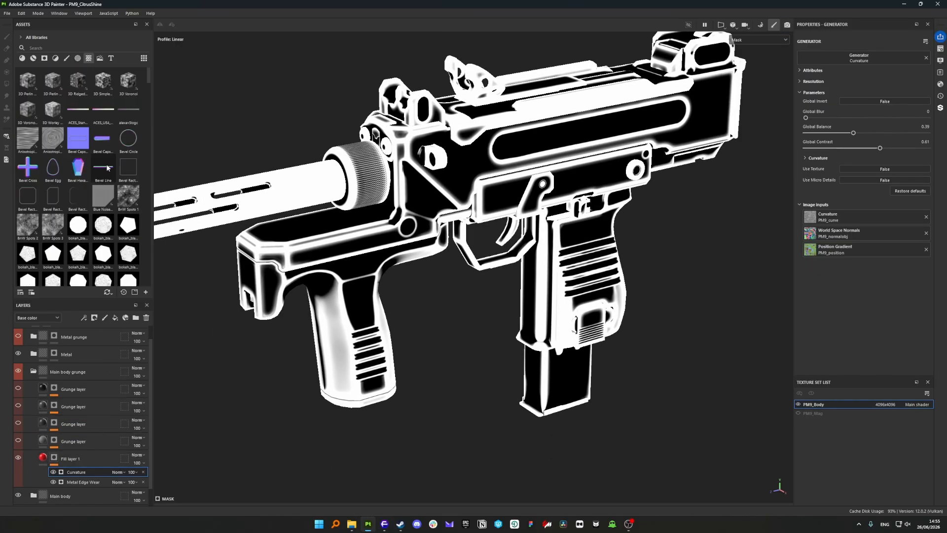
scroll(105, 164, down, 4)
drag(129, 148, 81, 471)
click(118, 472)
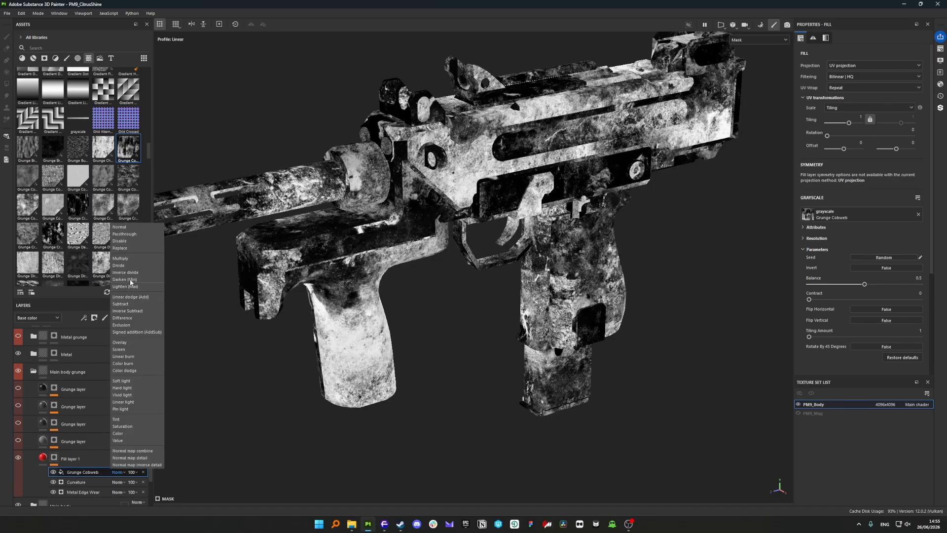
click(120, 258)
Set the Grunge Cobweb contrast to 0.3 and its balance to 0.55
scroll(444, 196, up, 5)
scroll(444, 196, down, 4)
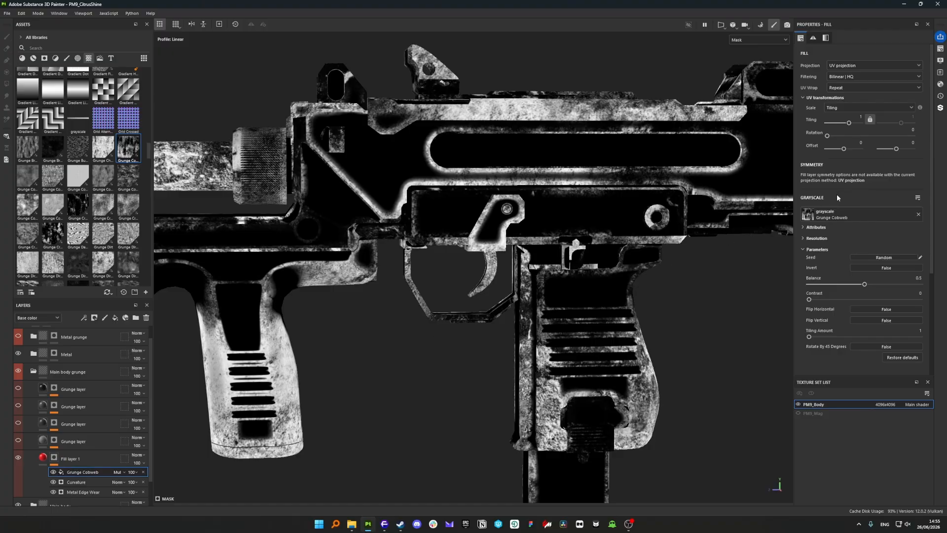
drag(869, 284, 835, 299)
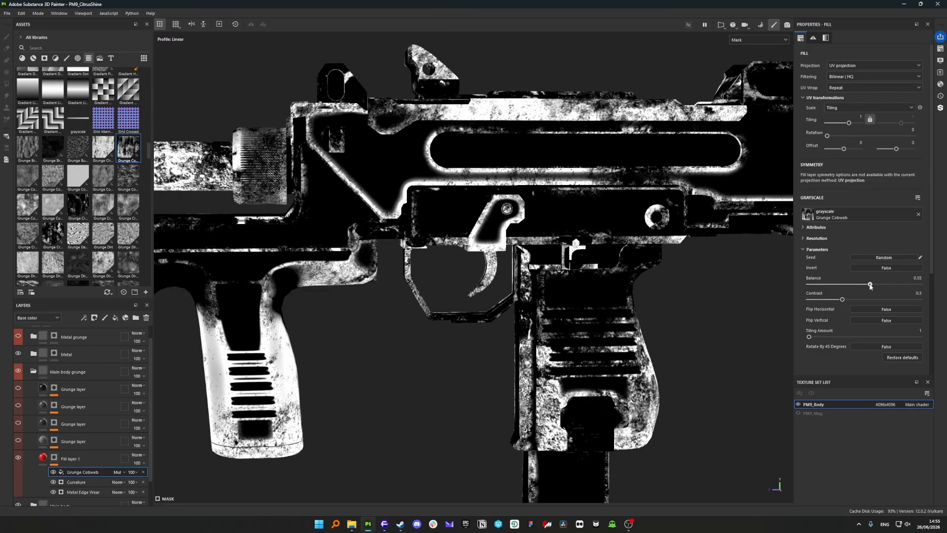
Display the mask of the red Fill layer 1 in the Metal grunge group alone on the magazine
scroll(495, 254, down, 4)
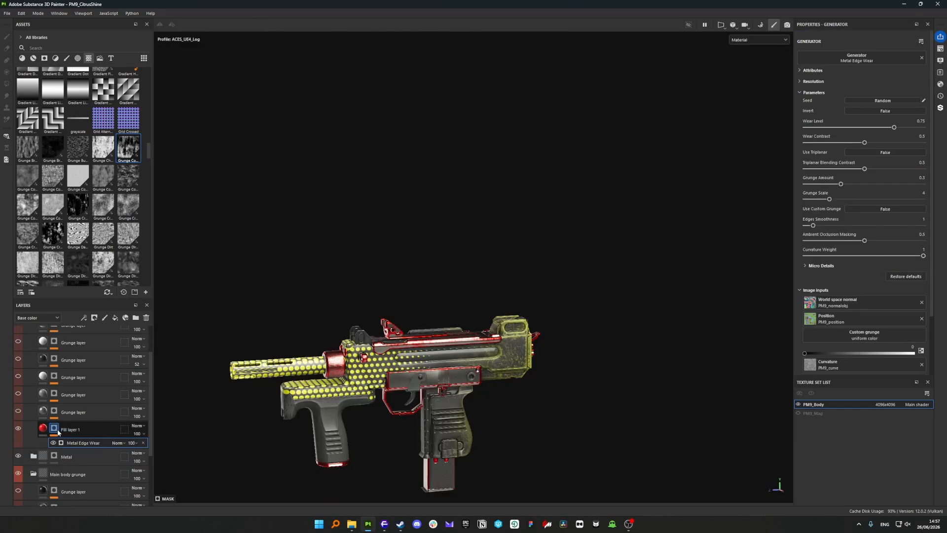
click(57, 428)
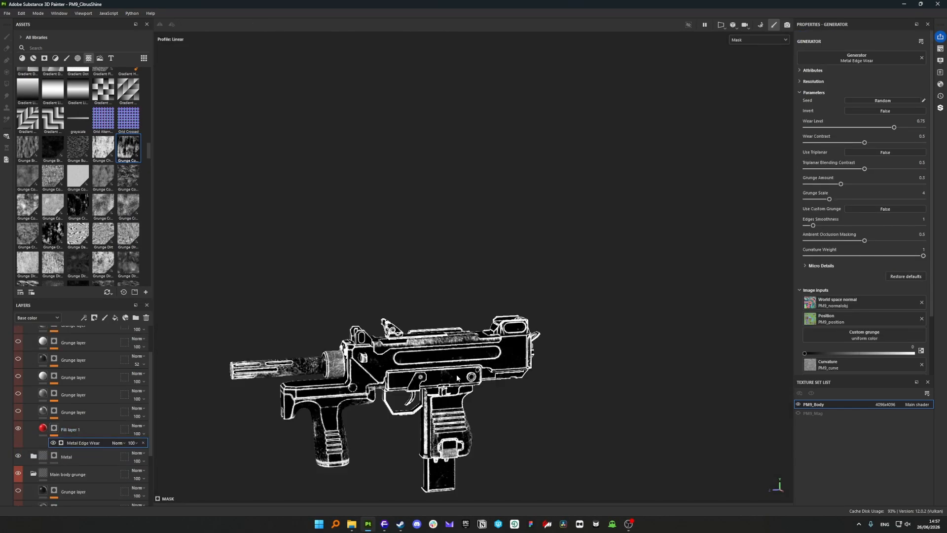
alt+middle_drag(460, 280, 430, 463)
alt+middle_drag(436, 230, 403, 404)
scroll(418, 211, up, 5)
alt+drag(417, 211, 371, 247)
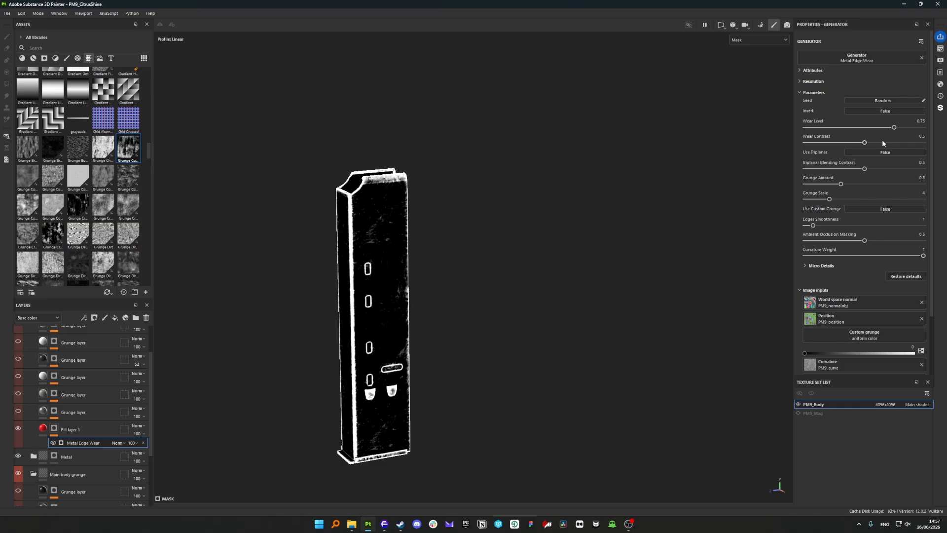
Set the Metal Edge Wear generator's Wear Level to 0.85 and Wear Contrast to 0.01
drag(880, 128, 885, 127)
drag(864, 143, 810, 142)
click(905, 127)
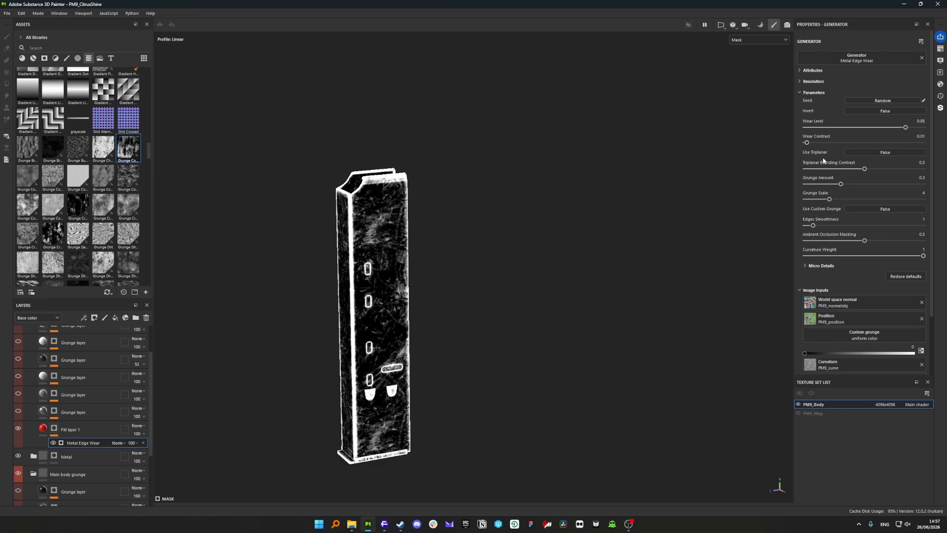
Examine the edge wear mask on the magazine and gun body from several angles and distances
scroll(365, 306, down, 3)
alt+drag(353, 314, 362, 300)
alt+drag(381, 209, 419, 212)
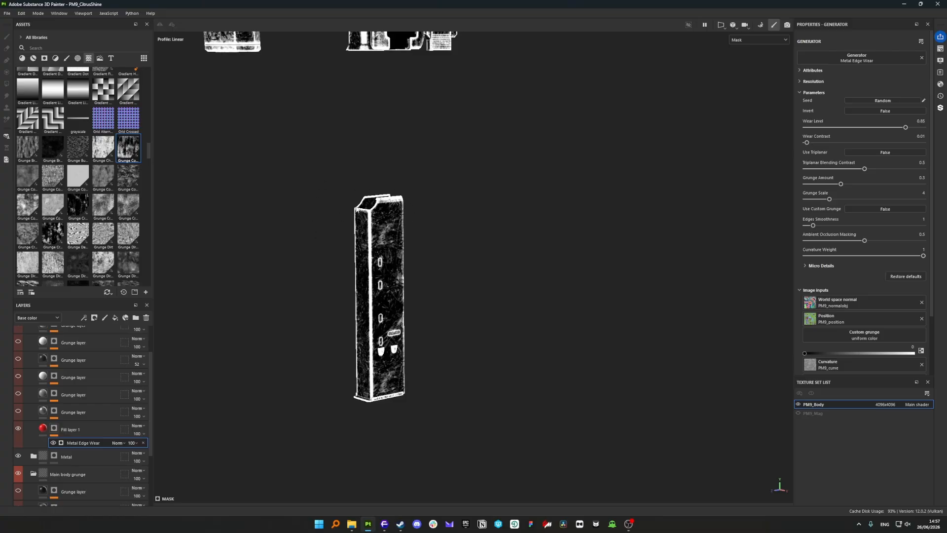
alt+drag(379, 261, 385, 235)
scroll(377, 230, down, 3)
scroll(379, 229, up, 6)
scroll(386, 235, down, 2)
middle_drag(379, 142, 278, 327)
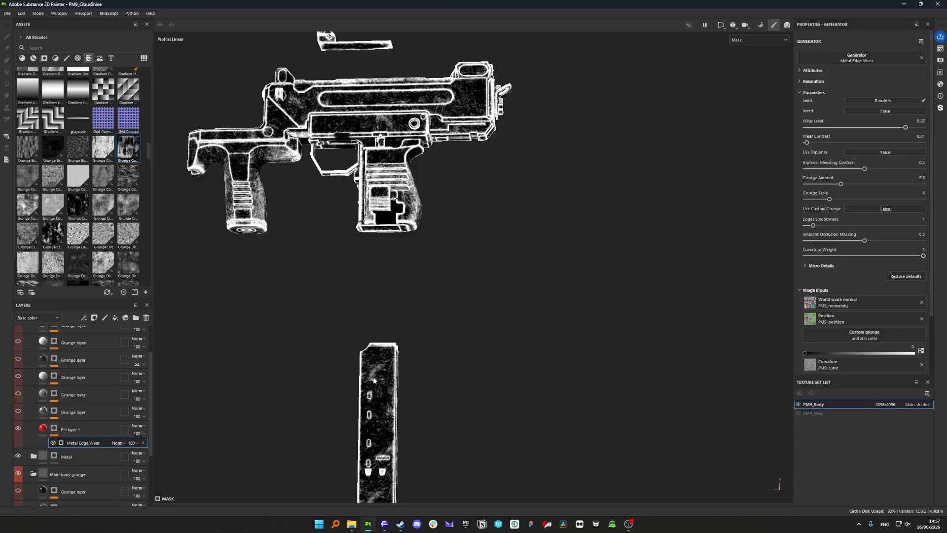
middle_drag(373, 381, 369, 332)
scroll(369, 332, up, 2)
alt+drag(369, 333, 366, 309)
scroll(369, 306, up, 4)
scroll(379, 292, down, 3)
alt+drag(375, 276, 360, 247)
scroll(399, 286, down, 2)
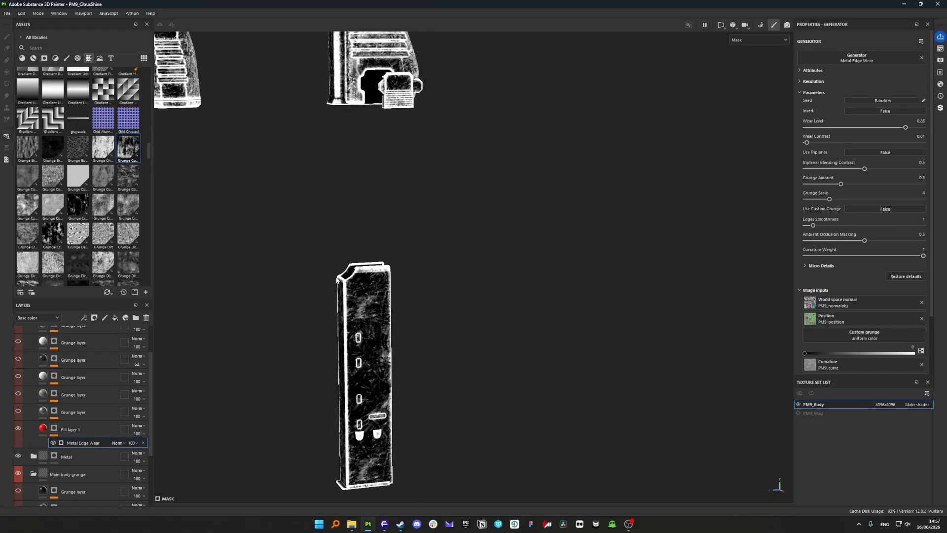
alt+drag(337, 279, 404, 282)
alt+middle_drag(369, 375, 400, 263)
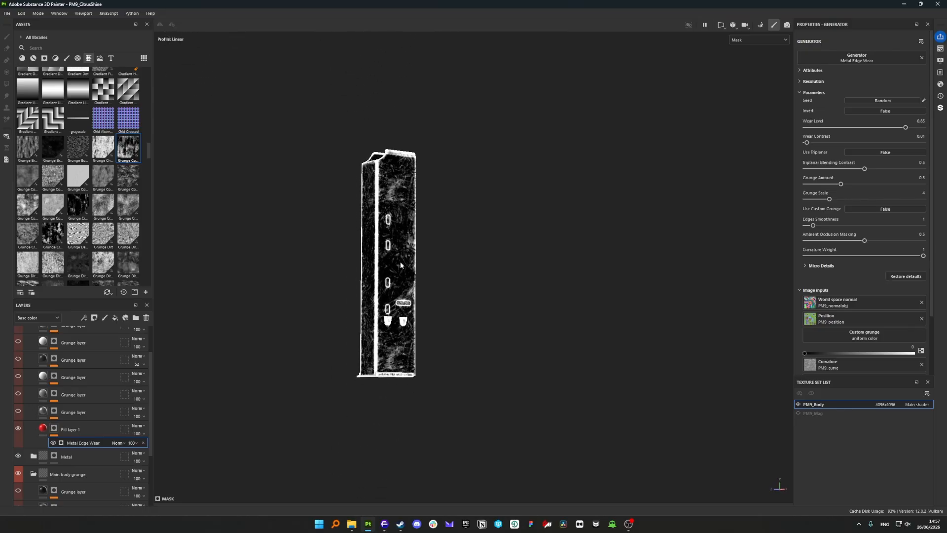
scroll(396, 356, up, 3)
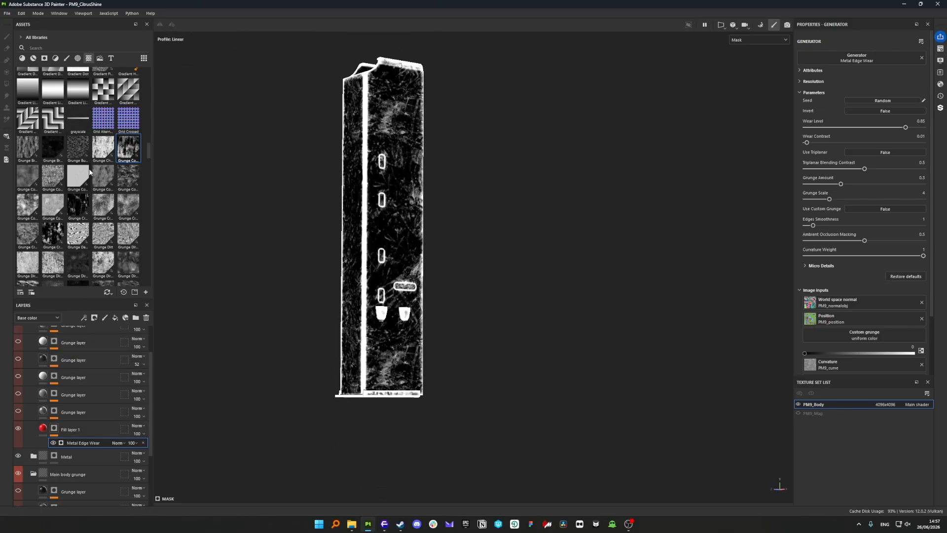
Add the Clouds 3 texture to the mask above Metal Edge Wear and set its blending mode to Multiply
scroll(89, 172, up, 10)
drag(27, 211, 81, 442)
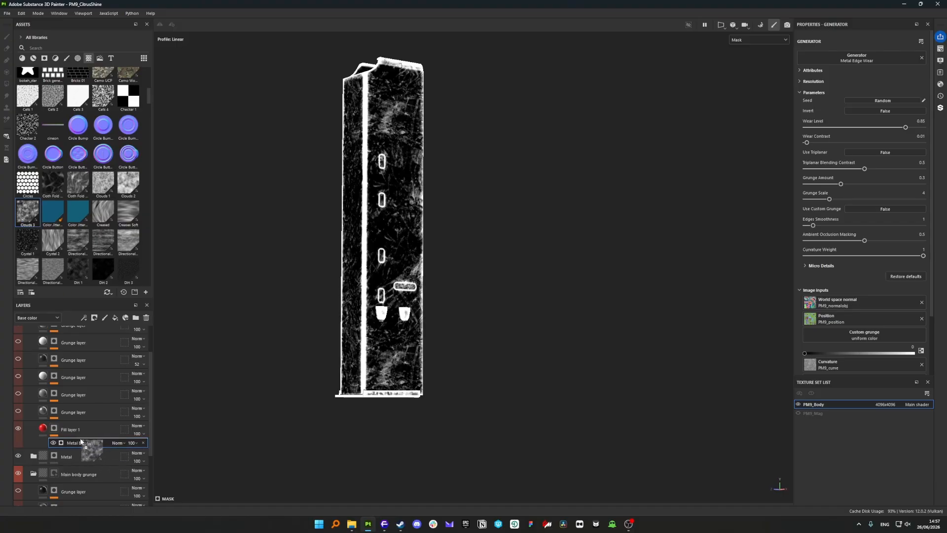
click(117, 443)
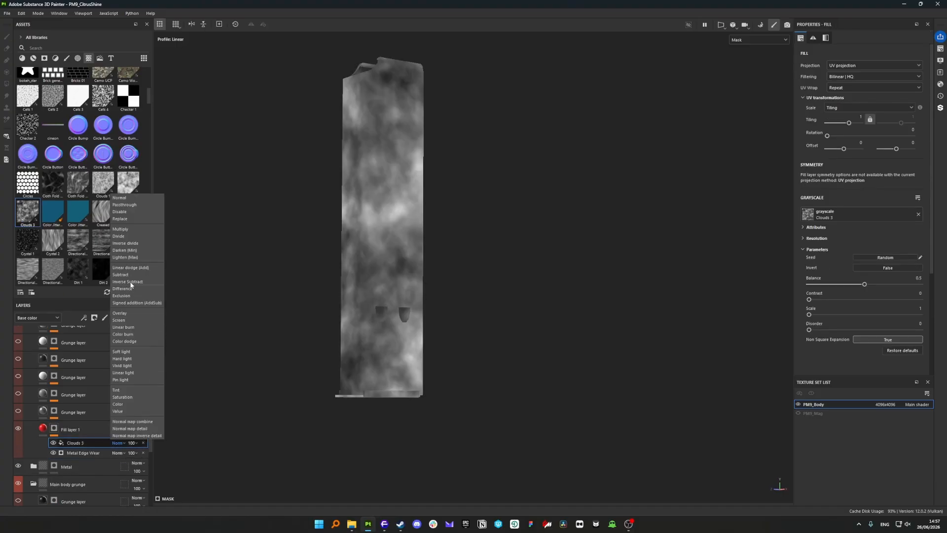
click(122, 229)
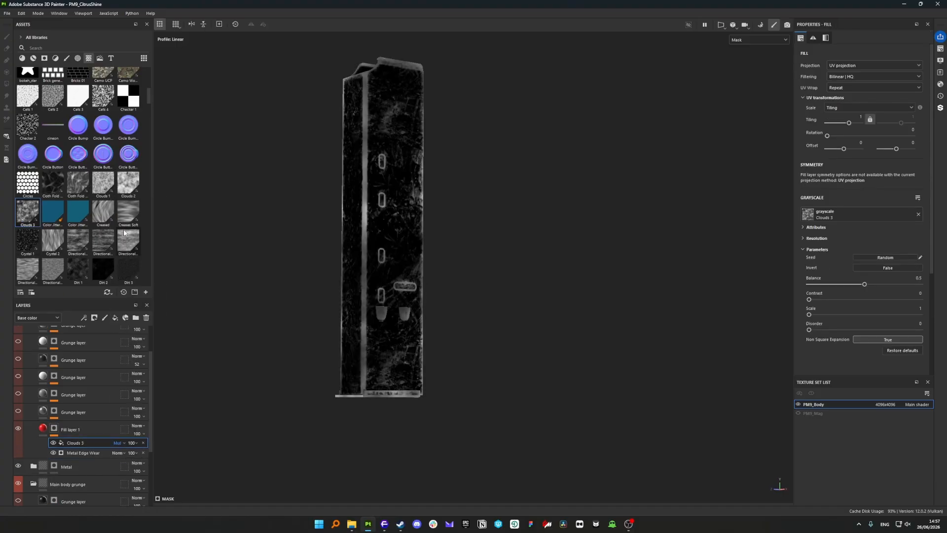
Set the Clouds 3 scale to 6, its contrast to 0.33 and its balance to 0.6
drag(834, 314, 874, 289)
click(843, 299)
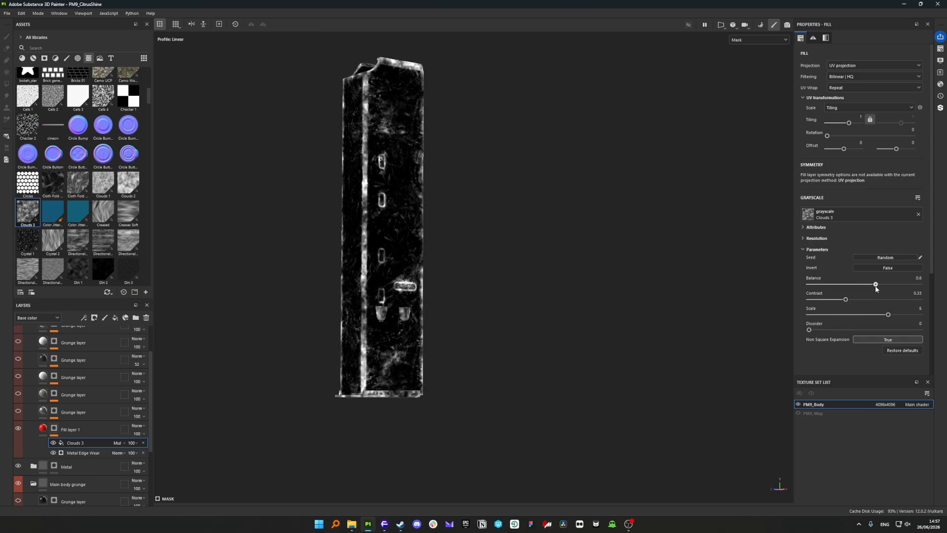
Search the assets for "grad" and add Gradient Linear 1 to the mask above Clouds 3
click(74, 48)
text(grad)
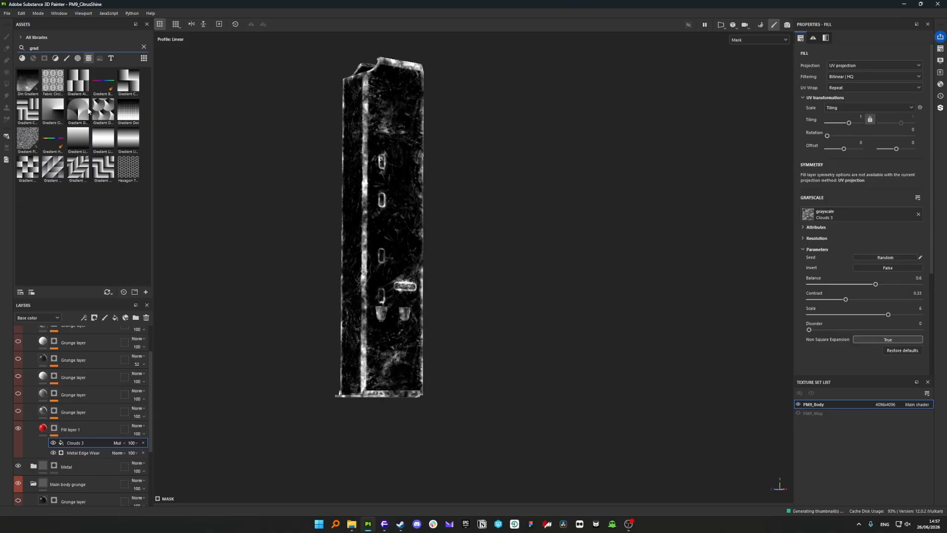
mouse_move(82, 142)
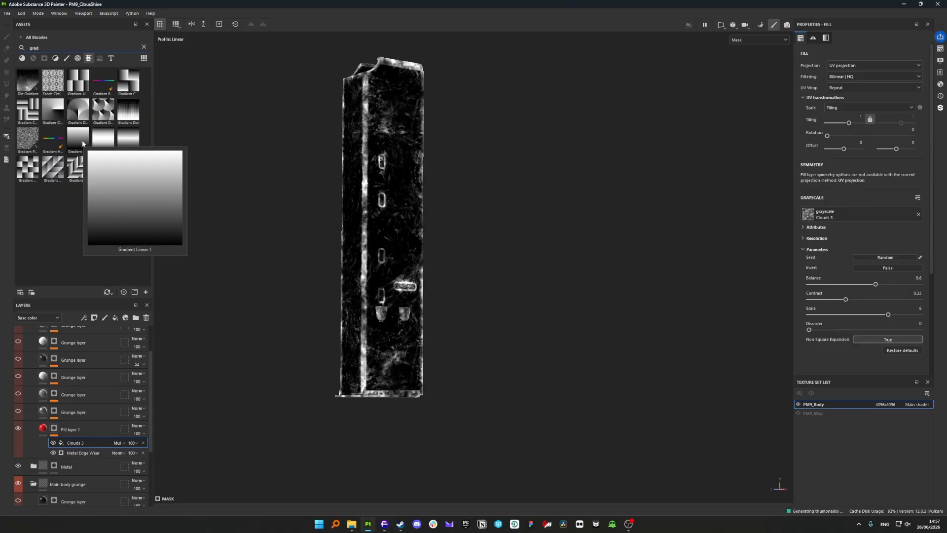
drag(83, 140, 84, 442)
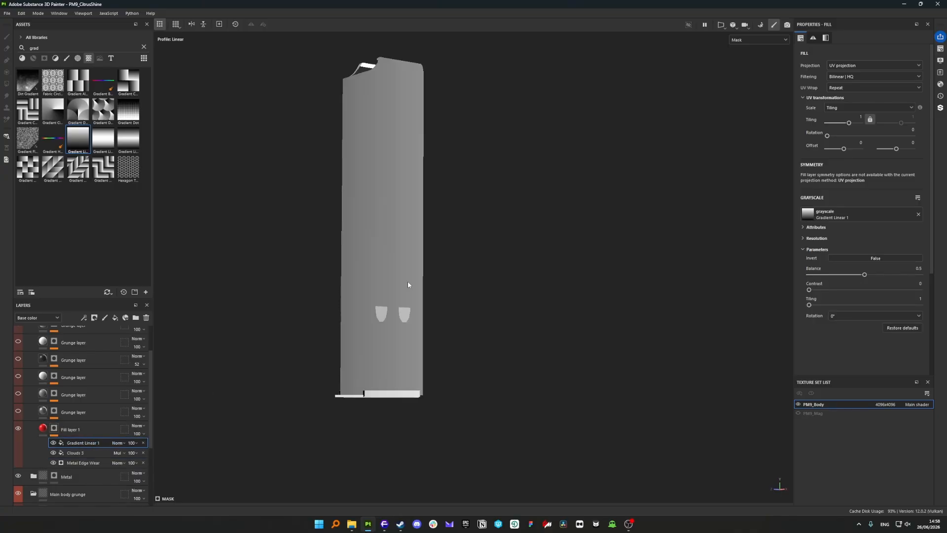
Set the gradient fill's UV wrap to None and its projection to Planar projection
scroll(493, 237, down, 3)
click(847, 88)
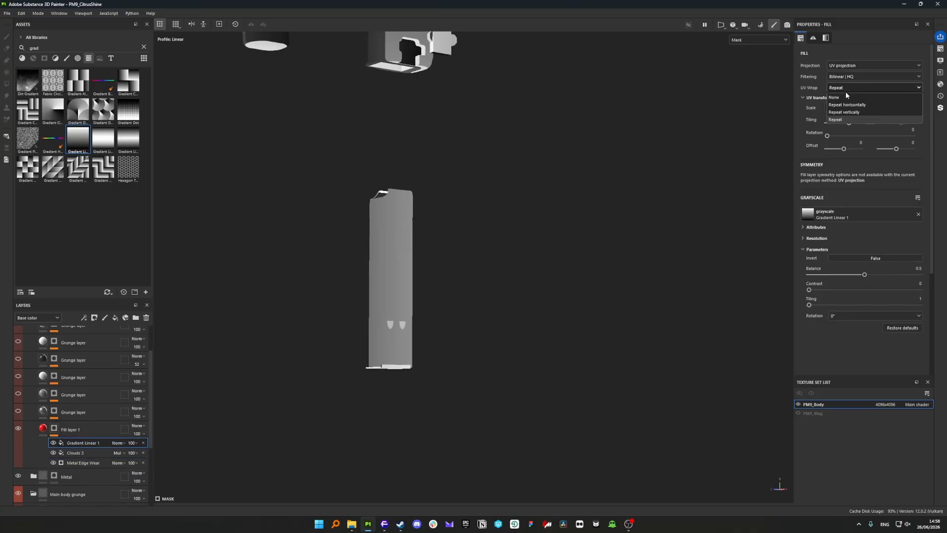
click(844, 95)
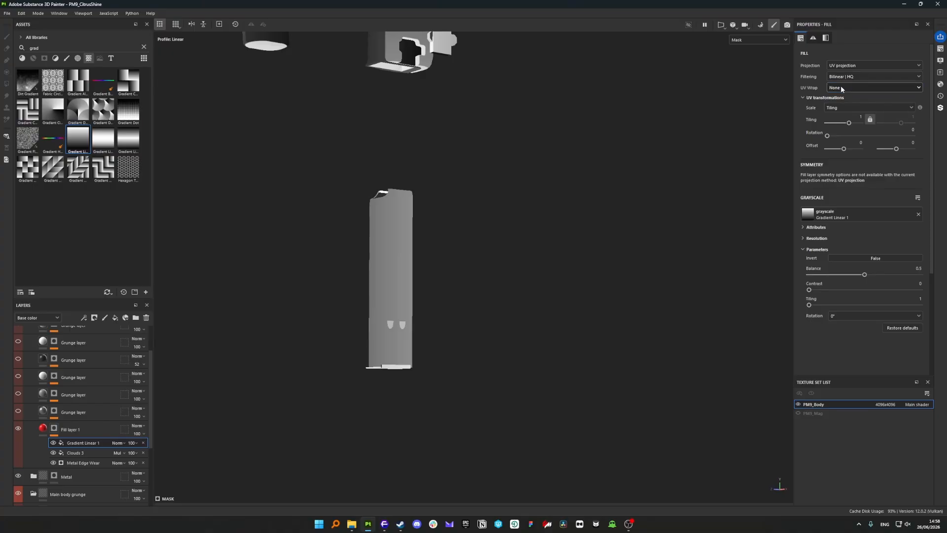
click(853, 67)
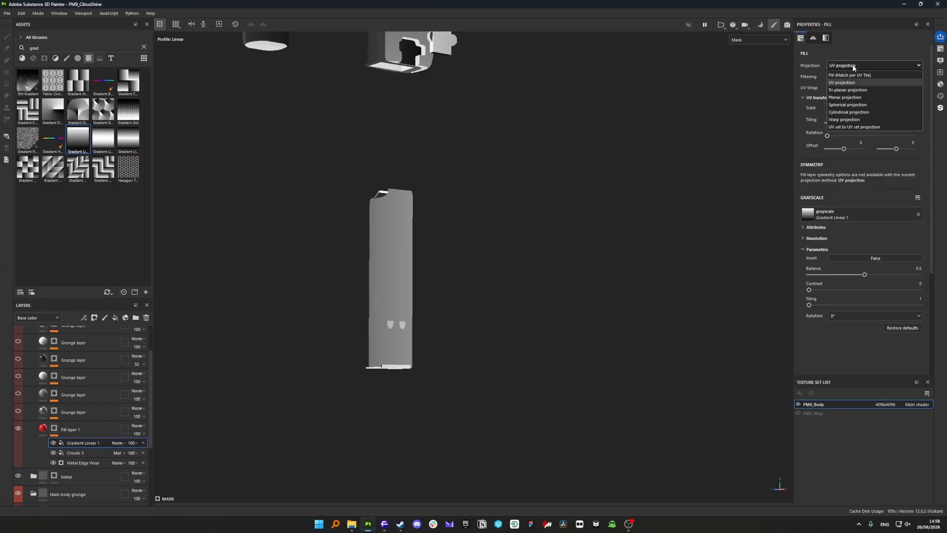
click(847, 100)
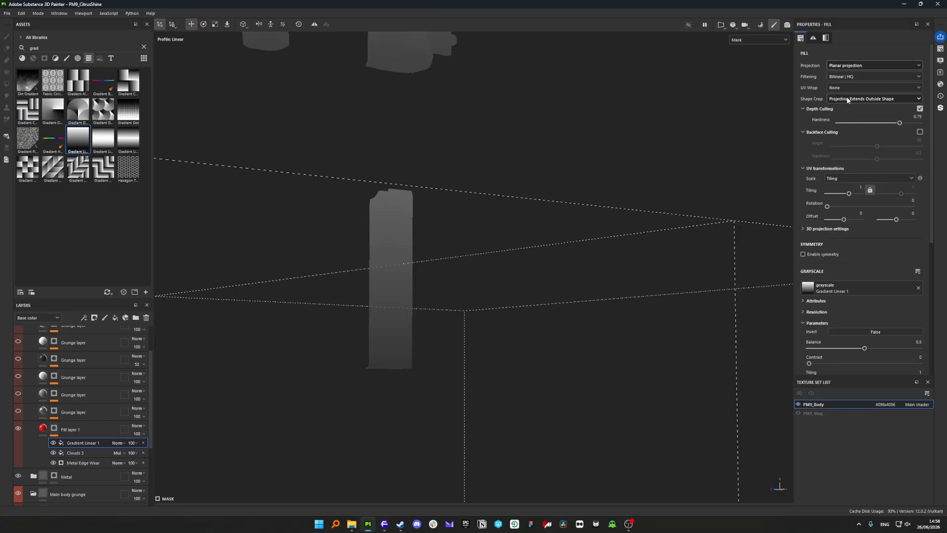
Try Repeat as the planar gradient's UV wrap on the magazine and switch it back to None
alt+drag(631, 216, 533, 227)
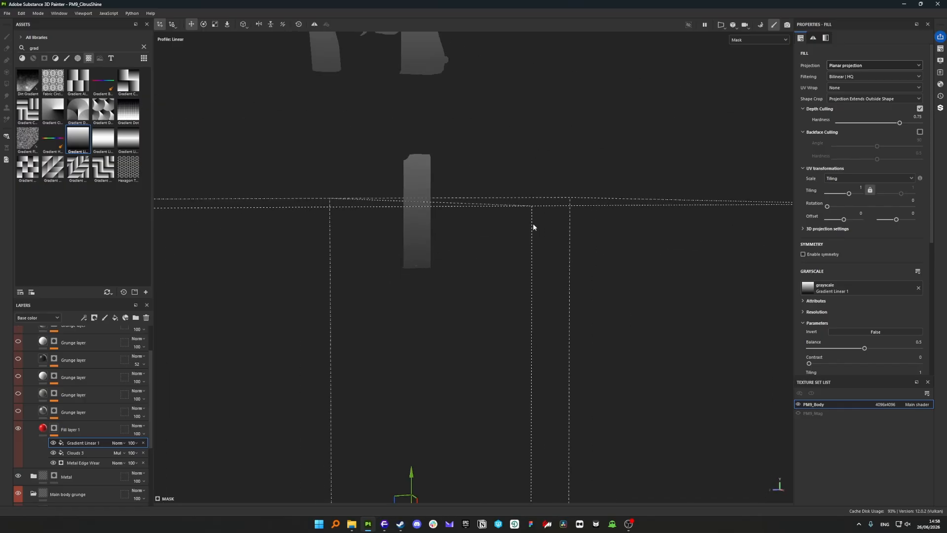
click(839, 89)
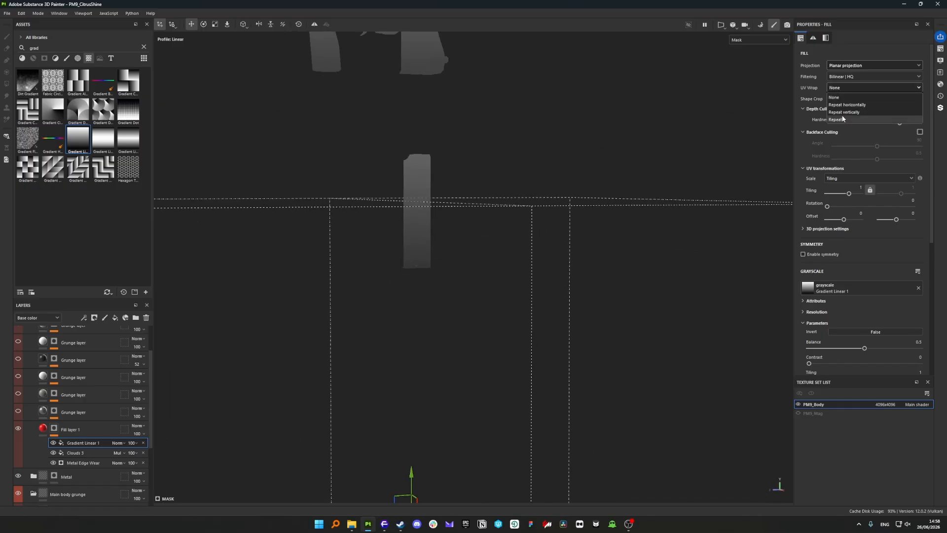
click(839, 88)
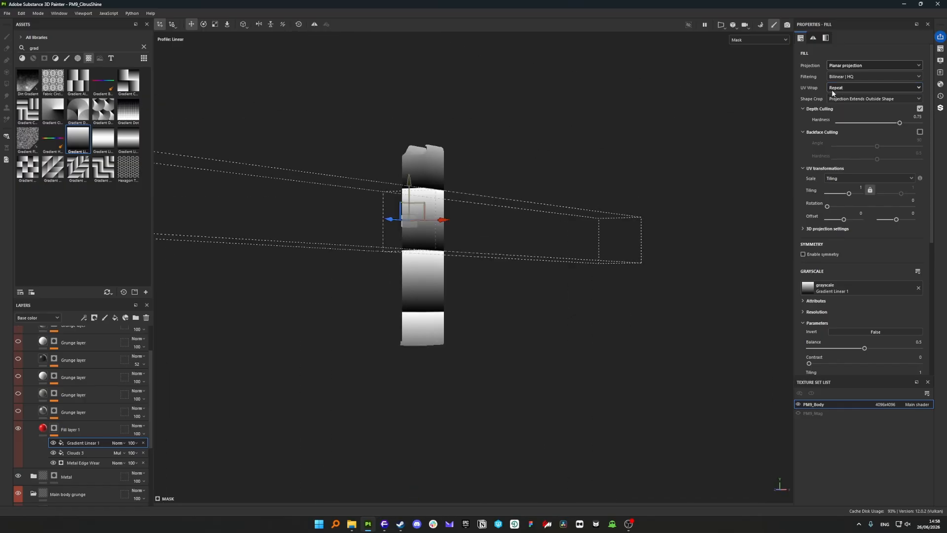
scroll(394, 216, up, 3)
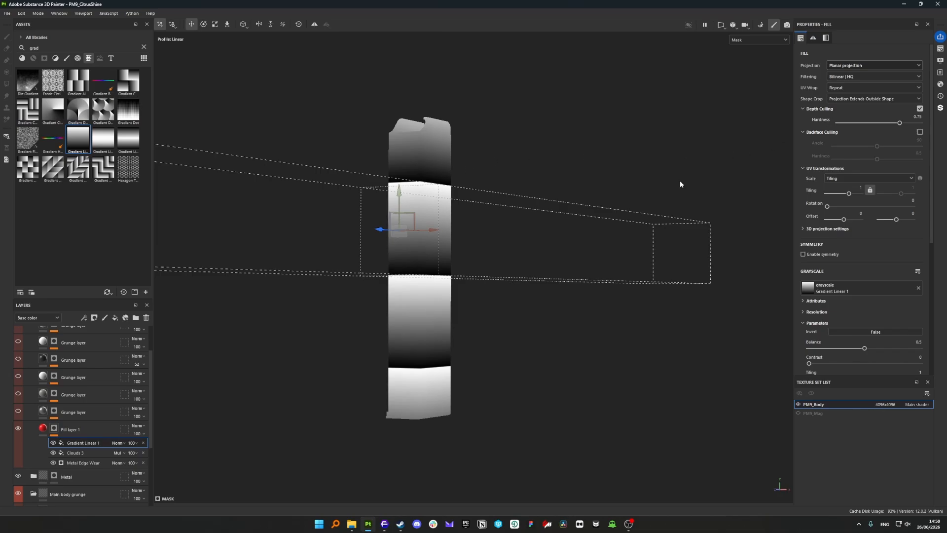
scroll(433, 259, down, 4)
scroll(573, 230, up, 3)
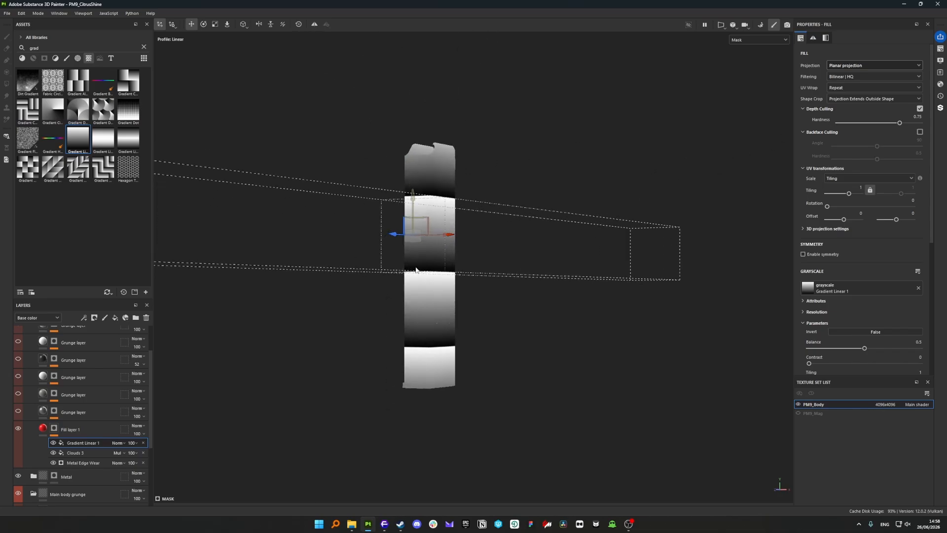
click(836, 89)
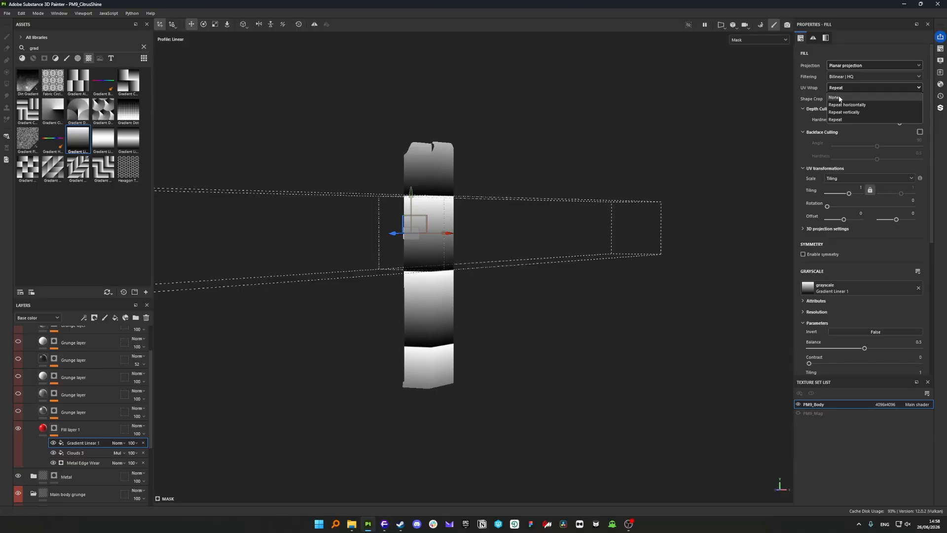
click(839, 97)
Move and scale the planar projection box so the gradient spans the whole magazine
scroll(382, 233, up, 2)
alt+drag(383, 233, 428, 250)
drag(435, 215, 467, 217)
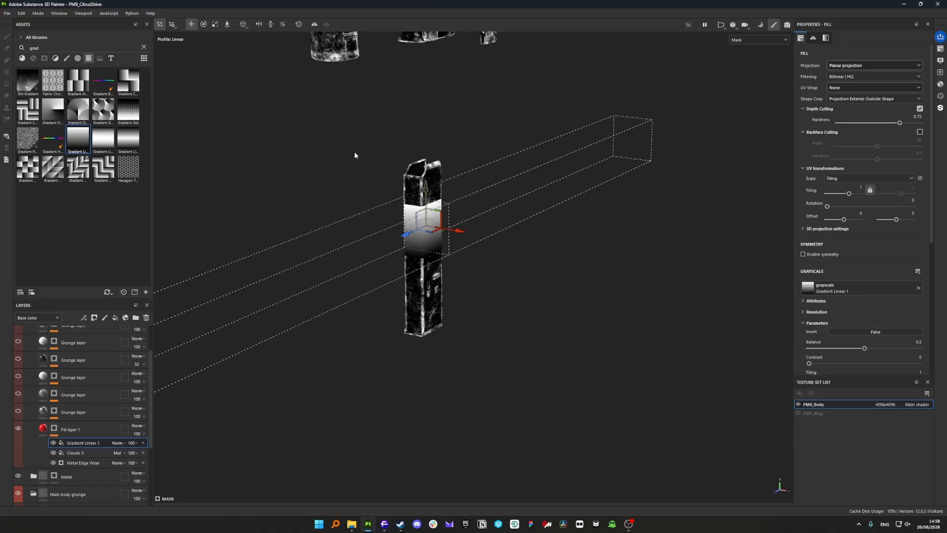
scroll(430, 196, up, 2)
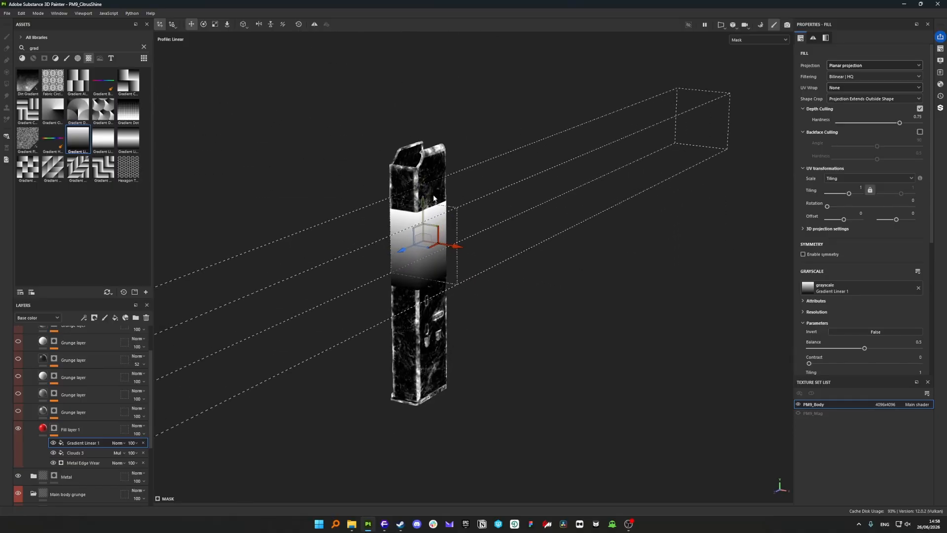
alt+drag(427, 225, 403, 213)
click(217, 22)
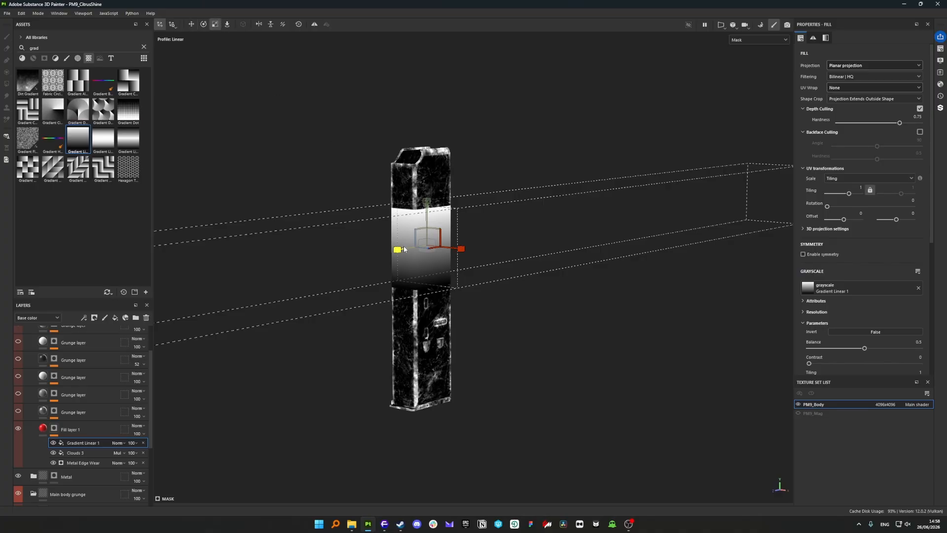
drag(400, 250, 406, 251)
drag(406, 250, 410, 251)
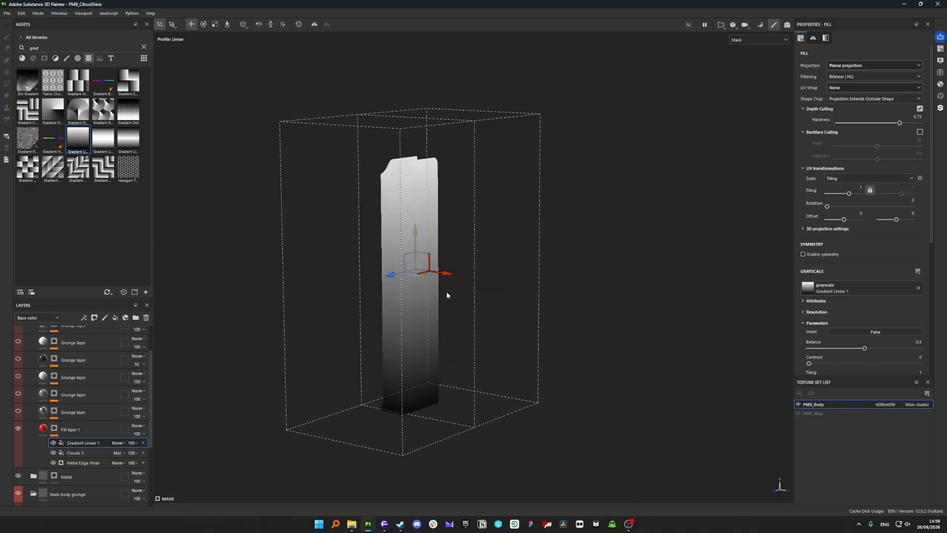
Set Gradient Linear 1's blending mode to Multiply and its balance to 0.31
alt+drag(446, 292, 418, 312)
scroll(418, 311, down, 3)
alt+middle_drag(418, 312, 425, 223)
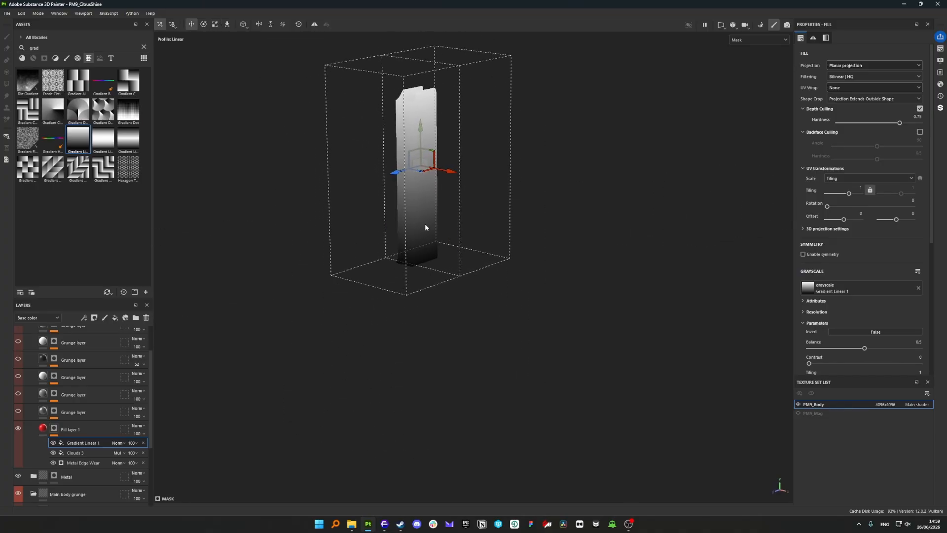
alt+middle_drag(422, 169, 413, 211)
scroll(414, 212, up, 3)
alt+drag(413, 211, 359, 242)
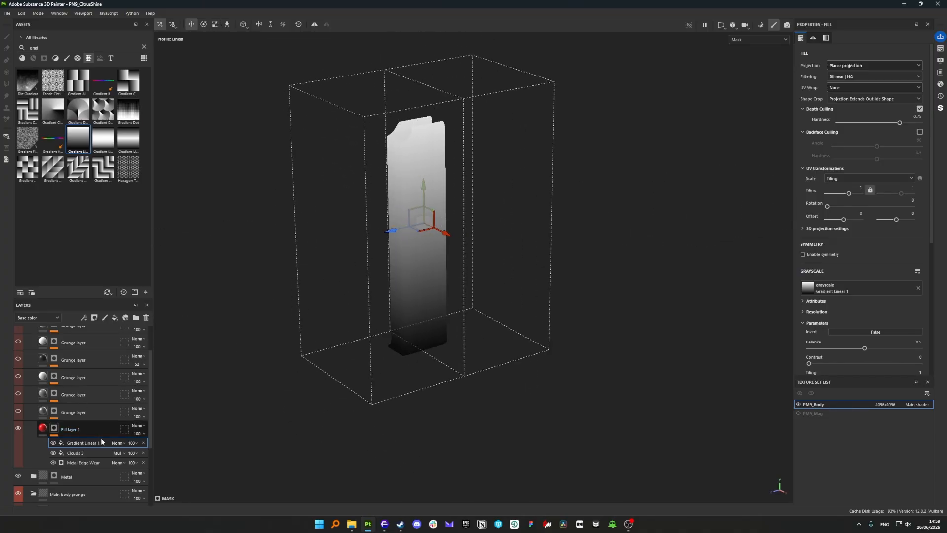
click(118, 442)
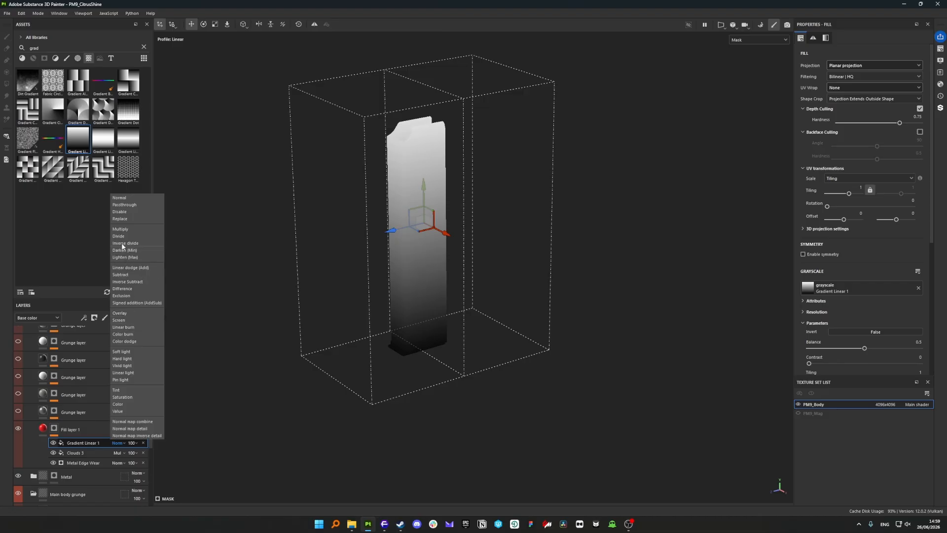
click(120, 229)
scroll(403, 253, up, 3)
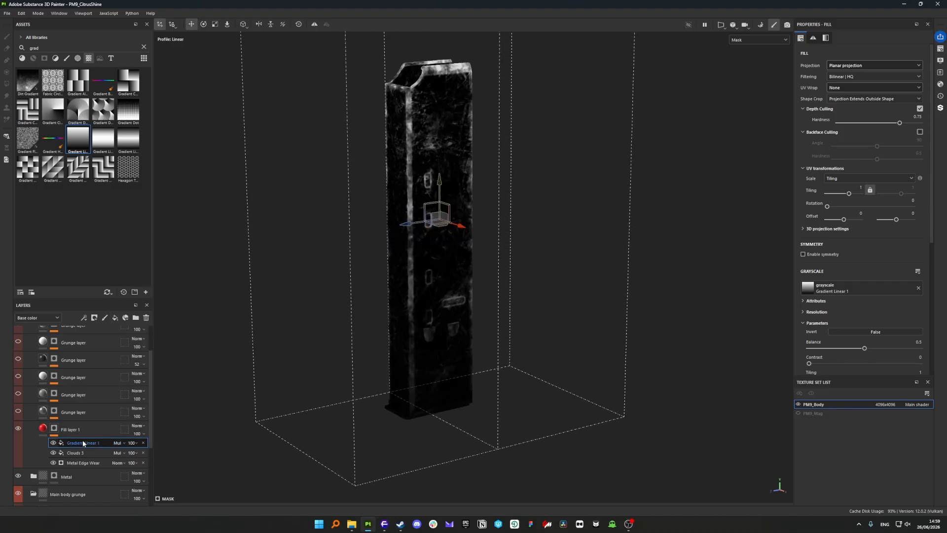
click(845, 348)
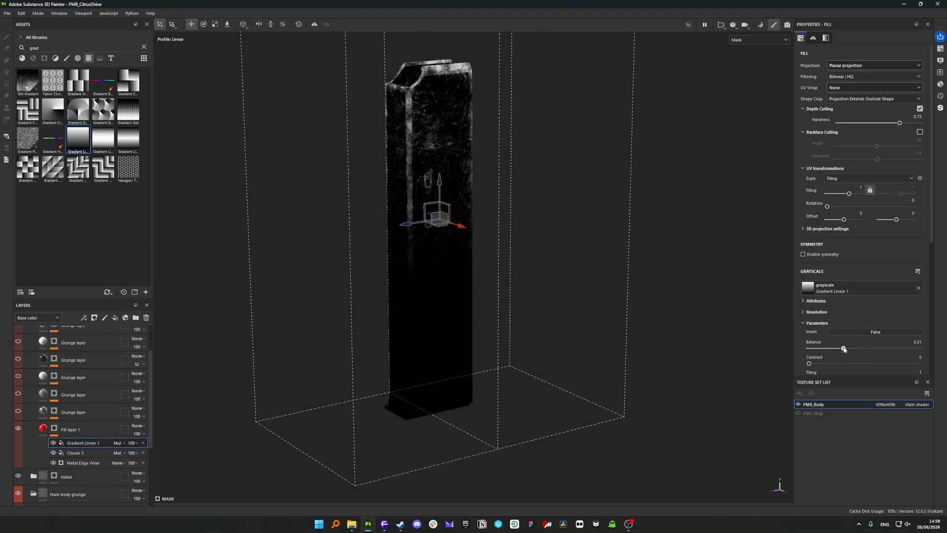
Fine-tune Gradient Linear 1's balance to 0.32 while checking the fade from several sides of the magazine
alt+drag(557, 283, 520, 262)
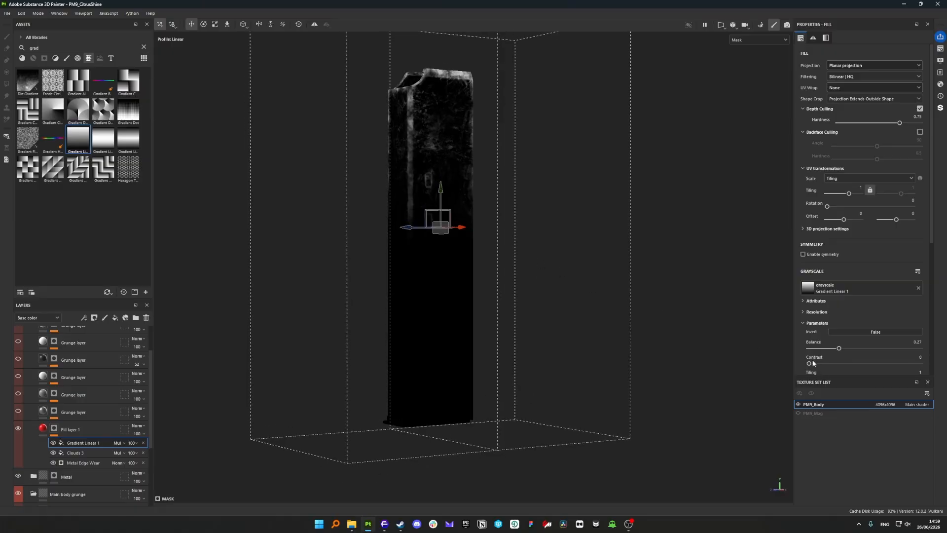
scroll(412, 228, down, 2)
alt+shift+drag(410, 227, 544, 288)
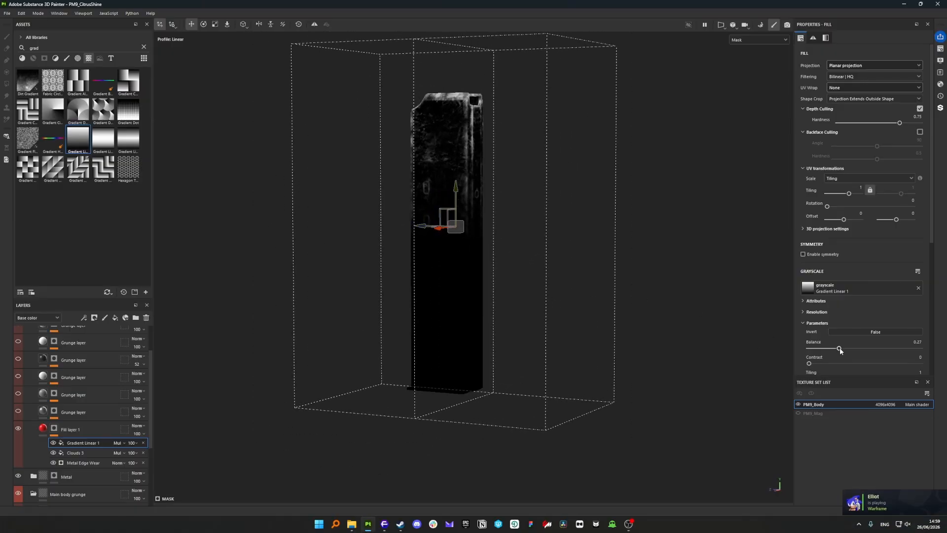
alt+drag(357, 284, 395, 286)
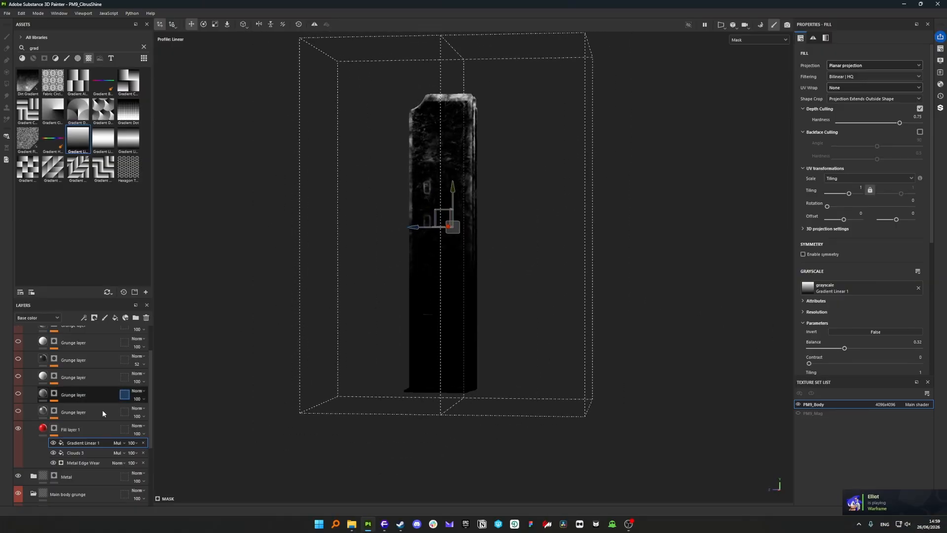
Examine Fill layer 1's red wear on the magazine in material view, close up and from several angles
click(43, 428)
scroll(437, 247, up, 2)
alt+drag(437, 247, 533, 229)
alt+middle_drag(533, 230, 514, 363)
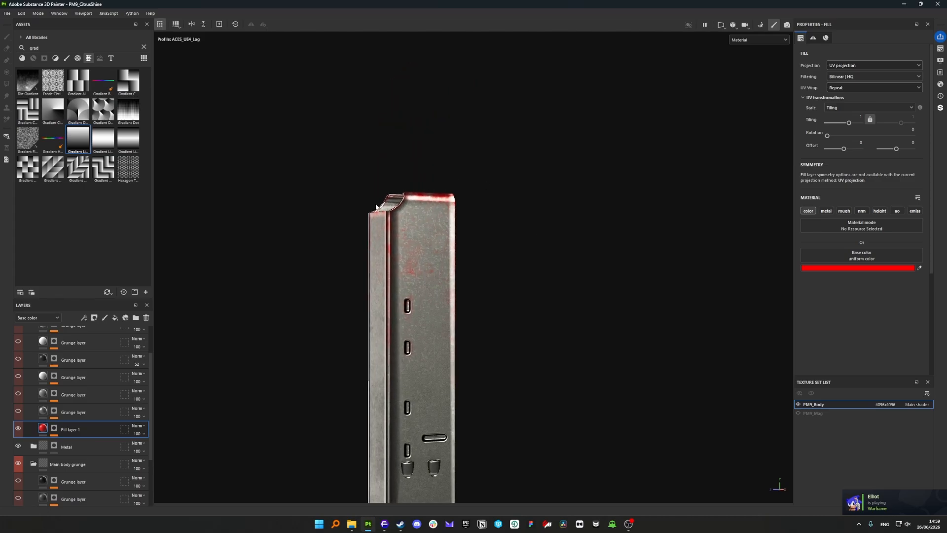
scroll(434, 274, up, 3)
alt+drag(419, 270, 439, 272)
shift+right_drag(439, 273, 443, 293)
scroll(443, 291, down, 2)
alt+drag(414, 340, 380, 349)
scroll(387, 347, down, 1)
scroll(386, 348, down, 2)
alt+middle_drag(439, 394, 445, 289)
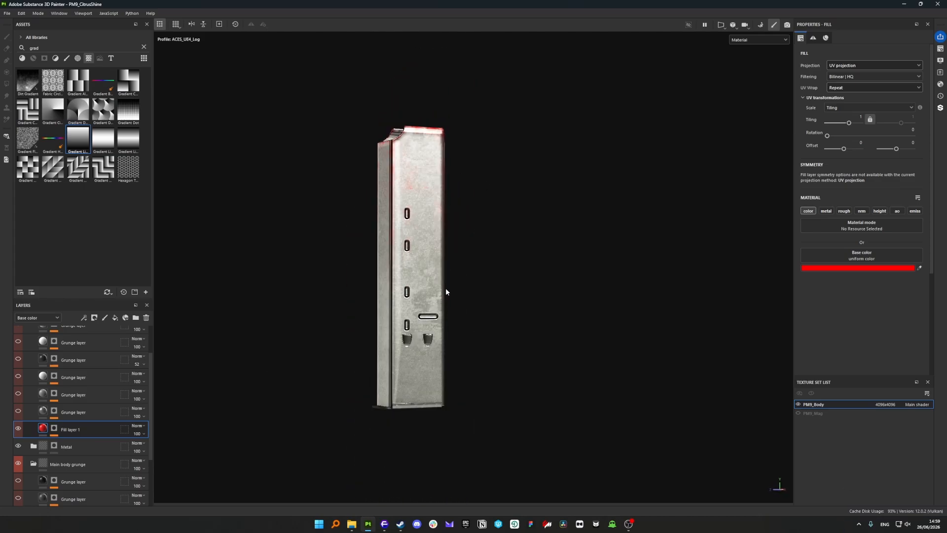
shift+right_drag(446, 289, 434, 241)
alt+drag(419, 298, 414, 318)
shift+right_drag(415, 318, 420, 314)
scroll(419, 315, down, 2)
alt+drag(418, 315, 405, 314)
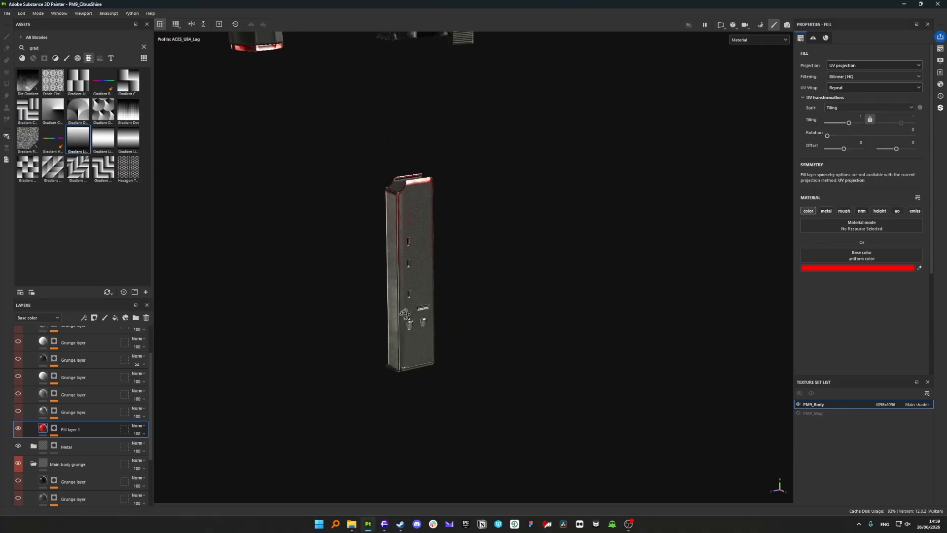
Display Fill layer 1's mask and examine how its wear covers the gun parts and the magazine
alt+click(55, 428)
scroll(556, 304, up, 3)
alt+drag(556, 304, 510, 304)
scroll(418, 306, down, 6)
alt+middle_drag(404, 250, 459, 410)
scroll(448, 384, down, 1)
scroll(459, 410, down, 2)
alt+drag(459, 409, 397, 372)
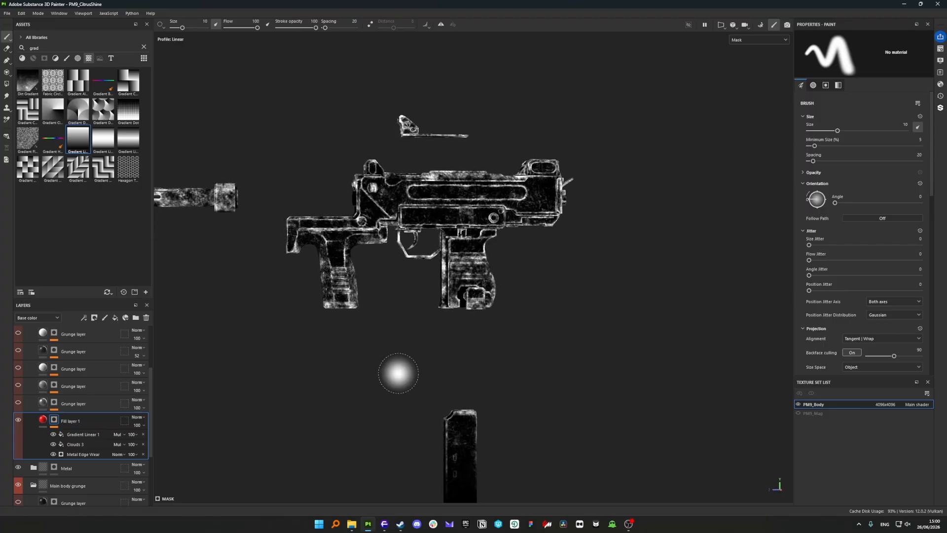
alt+middle_drag(402, 372, 417, 268)
scroll(441, 316, down, 2)
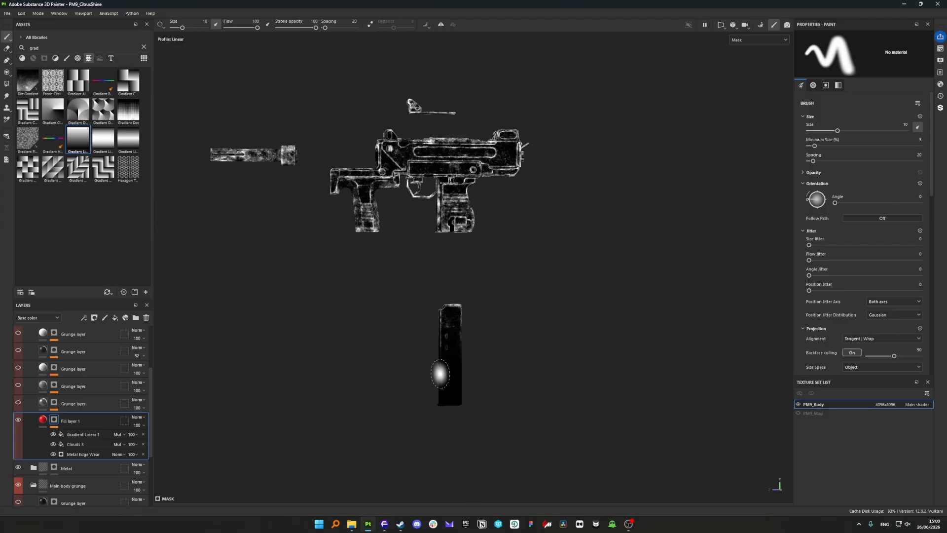
alt+drag(439, 375, 445, 379)
Select Gradient Linear 1 in the mask and inspect its planar projection box around the magazine
click(73, 434)
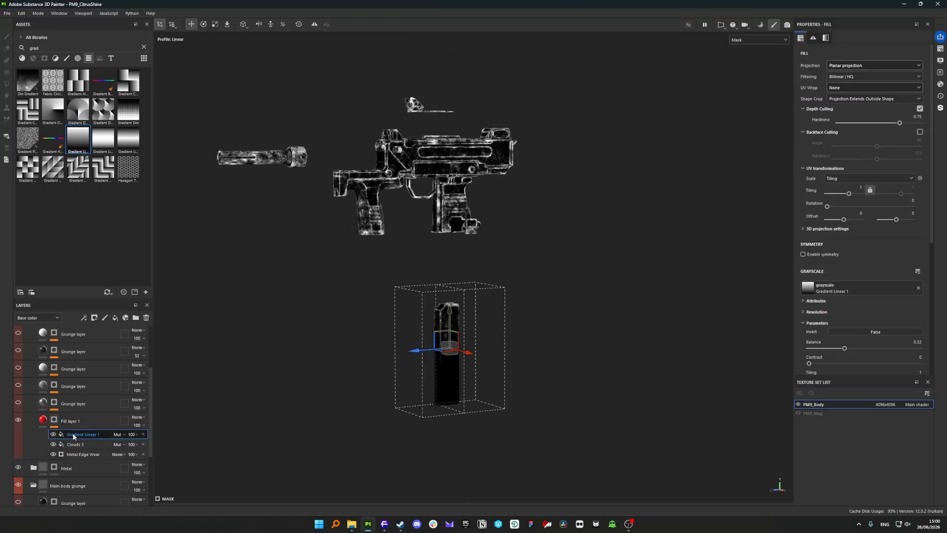
scroll(443, 363, up, 3)
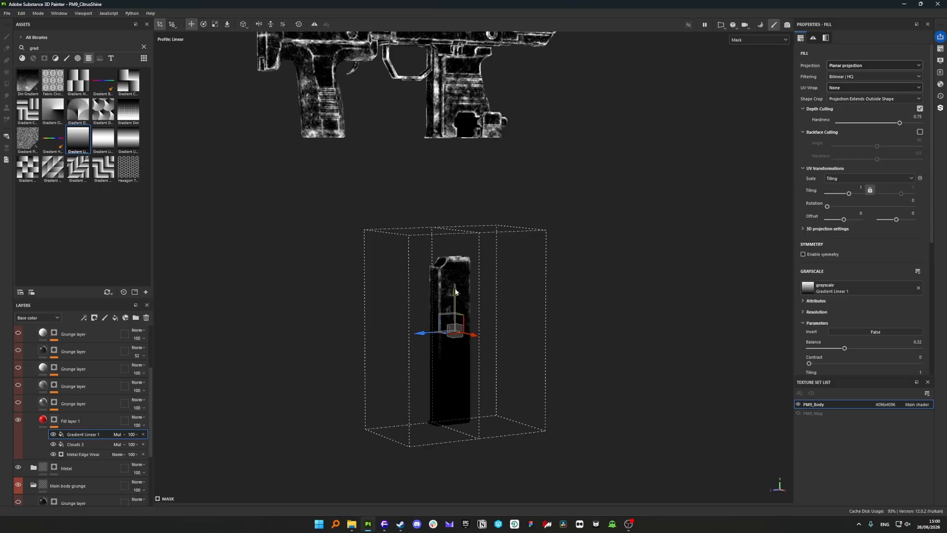
drag(456, 292, 404, 295)
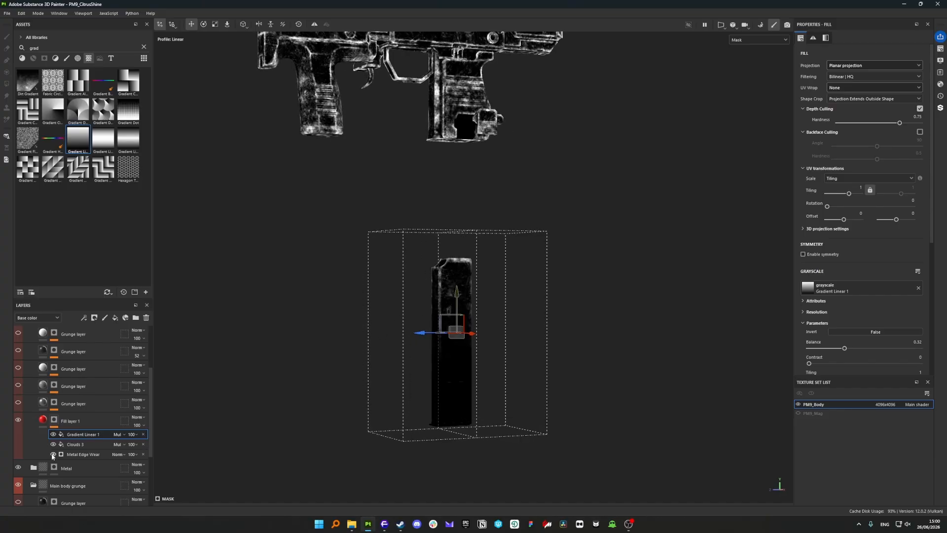
Add a paint effect on top of Fill layer 1's mask stack and select it
click(54, 419)
right_click(55, 419)
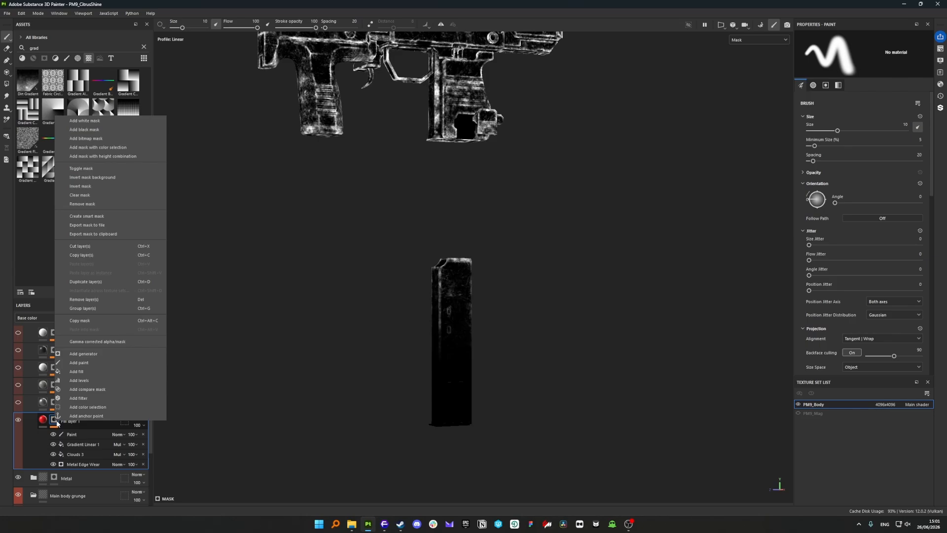
click(57, 421)
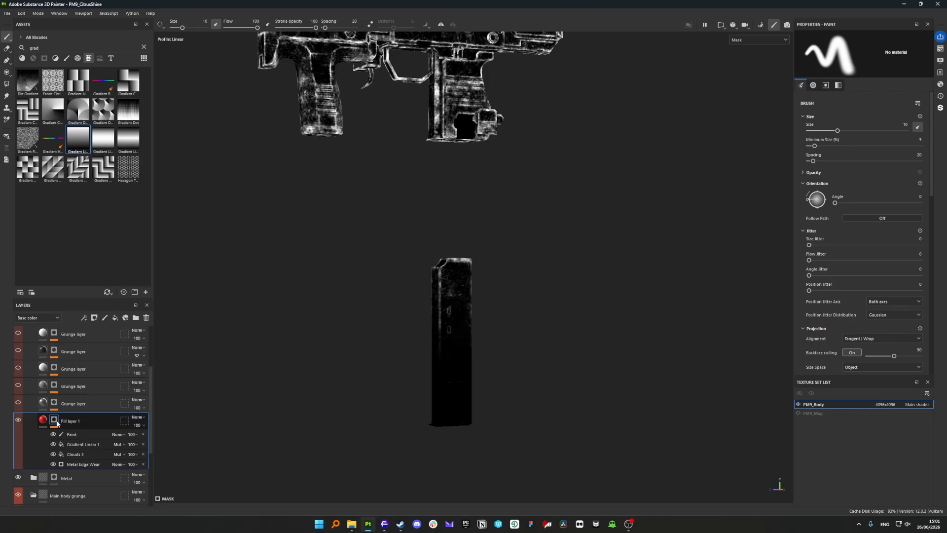
click(74, 434)
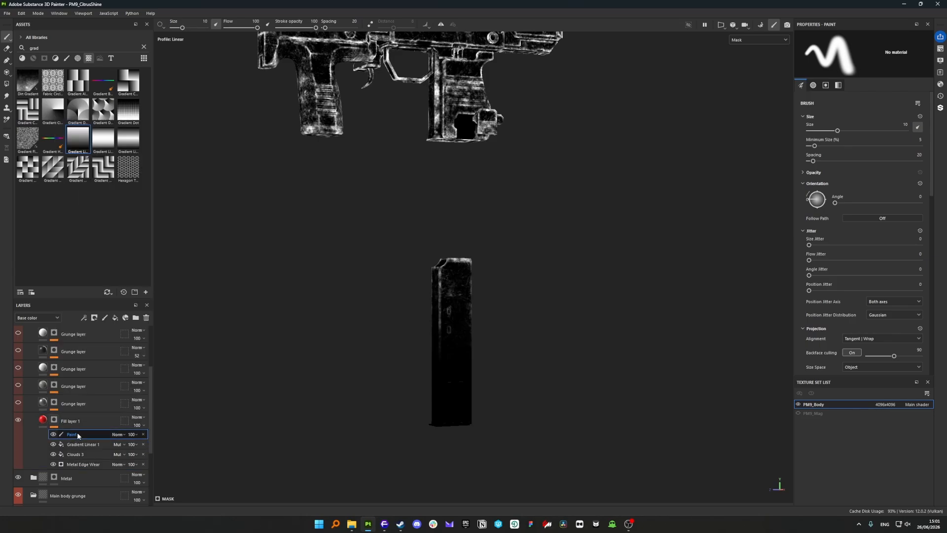
Polygon-fill the gun body, barrel piece and sight with black (0) in UV chunk mode, leaving out the magazine
scroll(503, 339, down, 6)
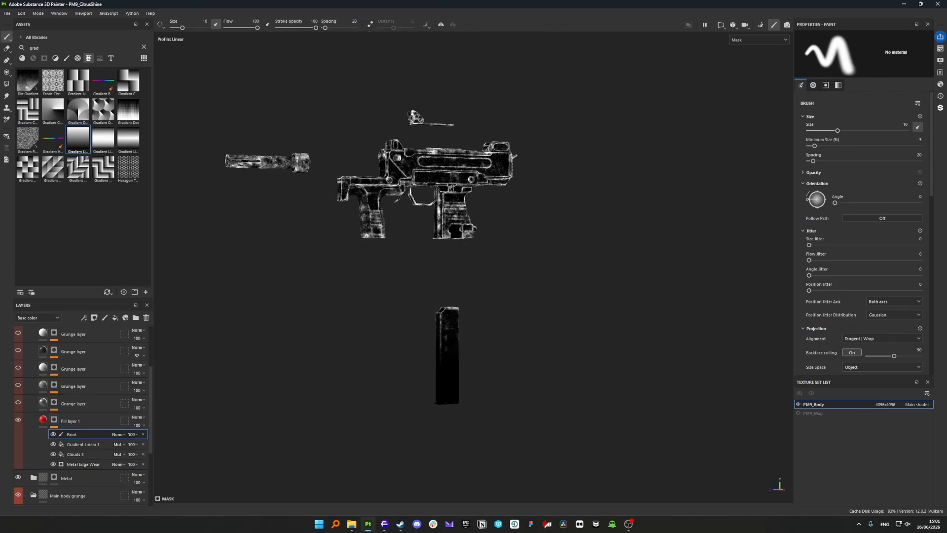
click(6, 85)
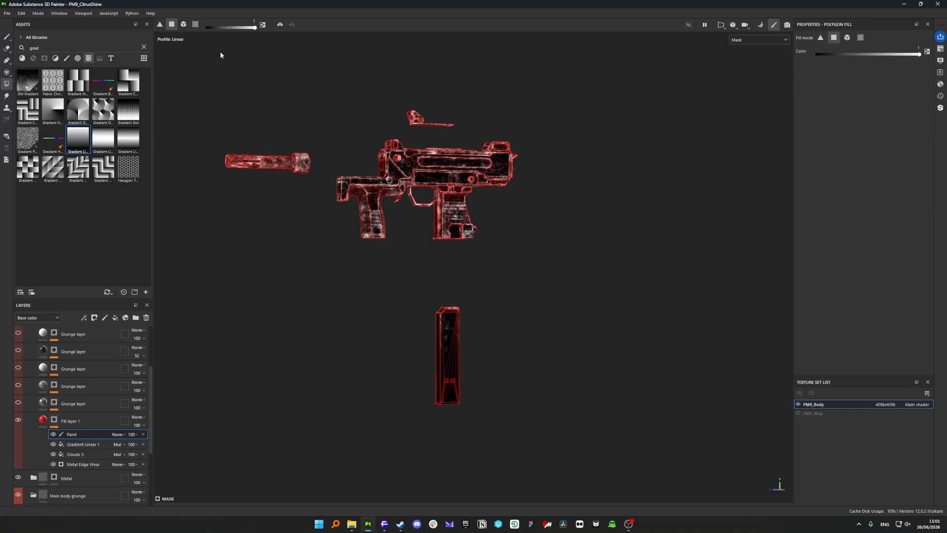
click(195, 25)
scroll(314, 172, up, 4)
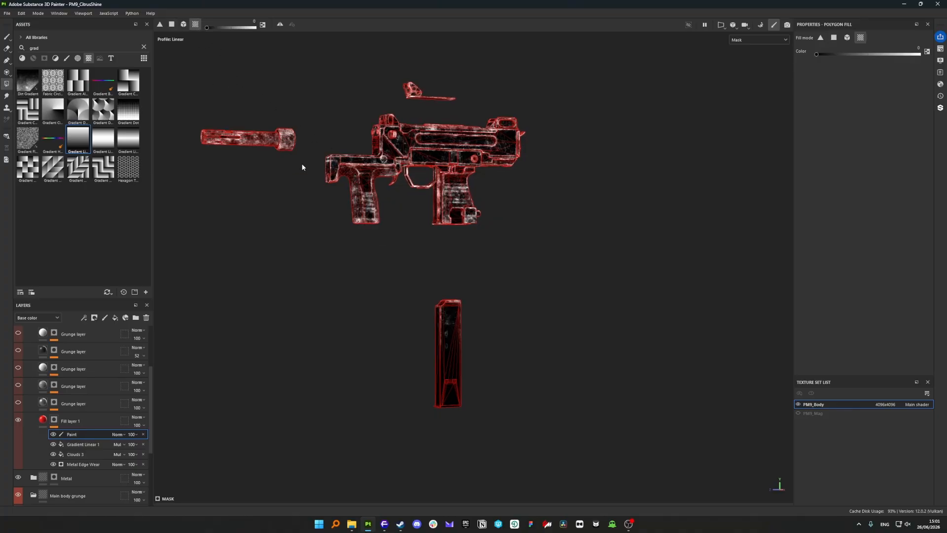
scroll(390, 214, down, 3)
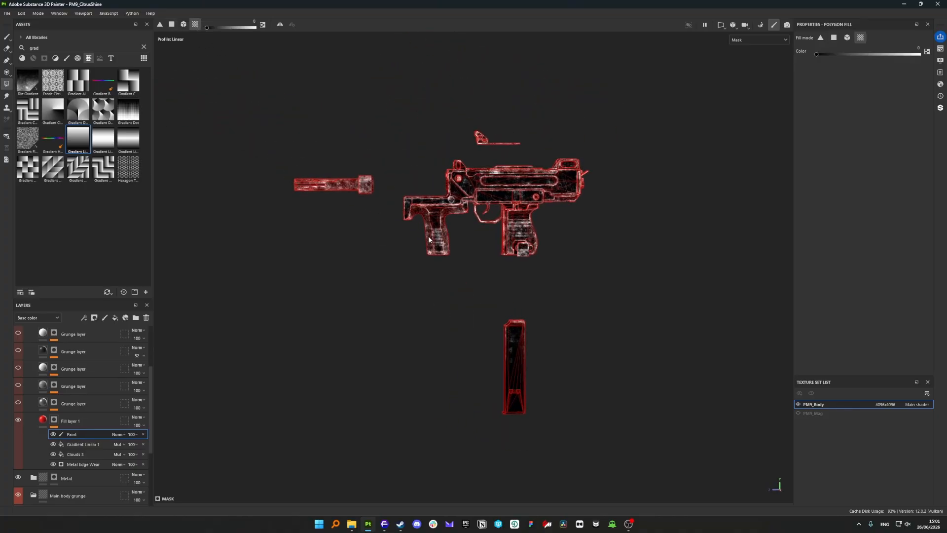
drag(258, 73, 675, 289)
Apply the black polygon fill again over all gun parts above the magazine from an adjusted view
scroll(596, 247, up, 2)
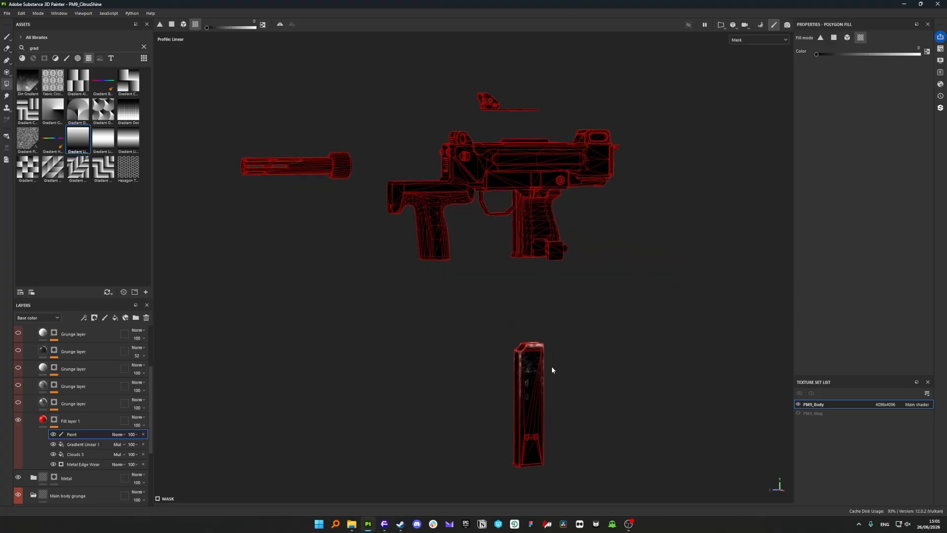
alt+shift+drag(475, 316, 317, 243)
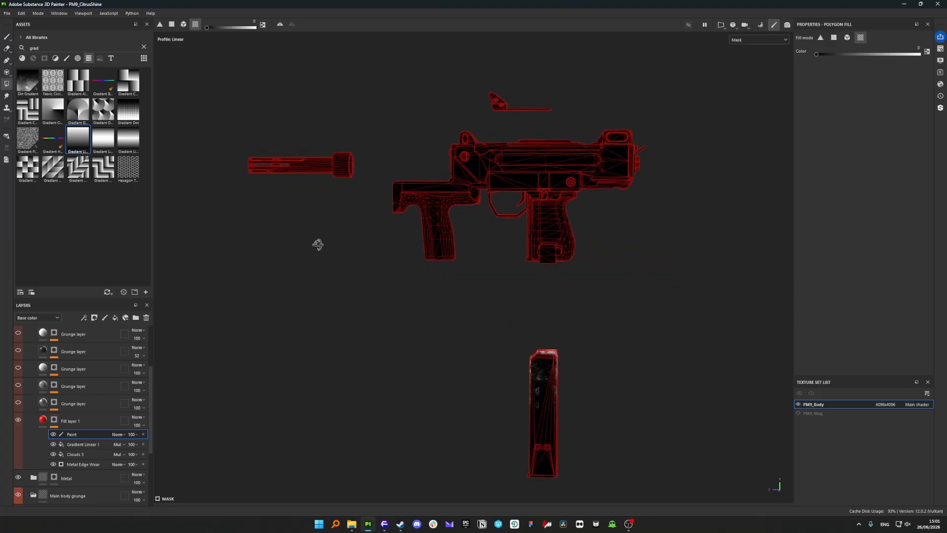
scroll(221, 73, down, 2)
drag(221, 75, 668, 289)
mouse_move(474, 311)
alt+shift+mouse_down()
mouse_move(325, 299)
mouse_move(475, 303)
alt+shift+mouse_up()
ctrl+alt+drag(551, 406, 476, 287)
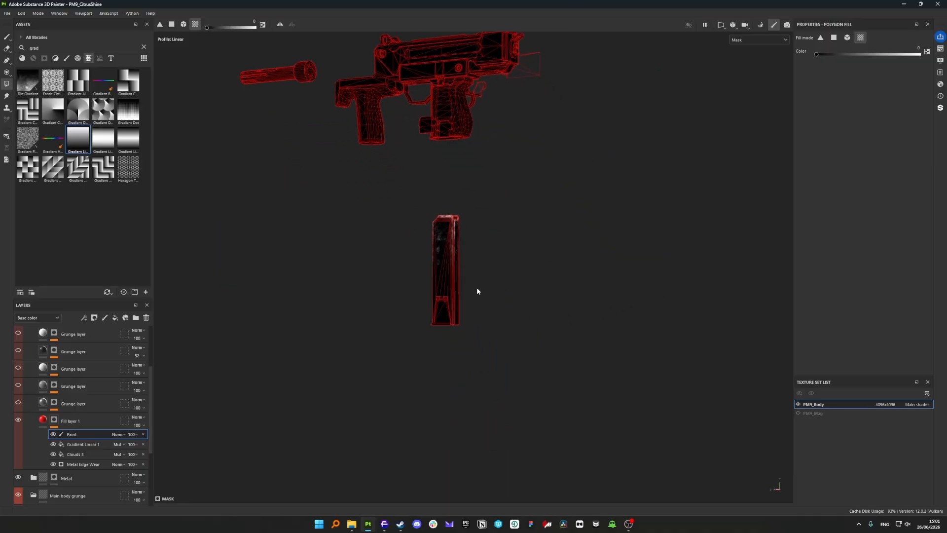
Compare Fill layer 1's material and mask views to check that the wear is limited to the magazine
scroll(477, 287, up, 3)
click(44, 419)
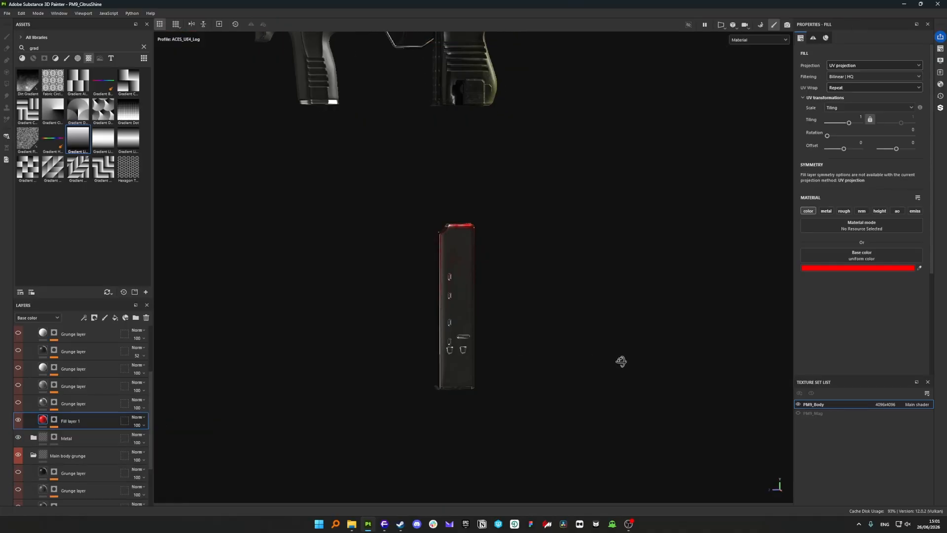
click(55, 419)
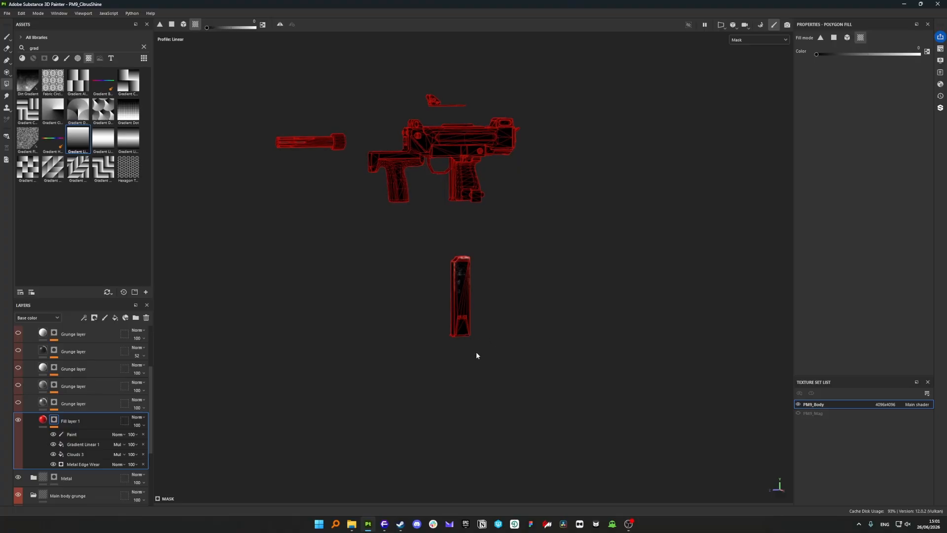
click(8, 39)
scroll(389, 249, up, 5)
mouse_move(388, 250)
alt+mouse_down()
mouse_move(372, 262)
mouse_move(239, 262)
mouse_move(342, 303)
mouse_move(360, 108)
mouse_move(349, 31)
mouse_move(365, 428)
mouse_move(541, 404)
mouse_move(450, 393)
mouse_move(541, 393)
alt+mouse_up()
scroll(342, 303, down, 3)
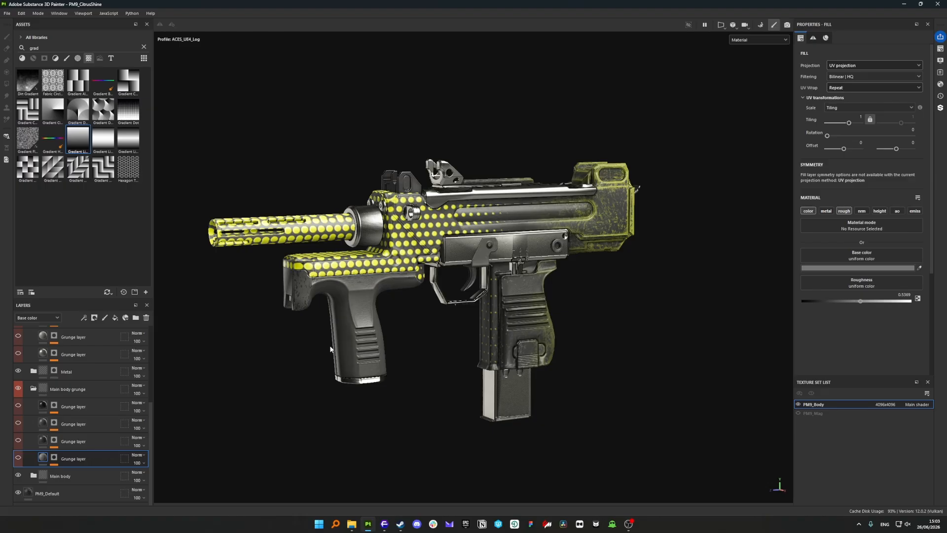
Examine the weapon's foregrip, barrel, receiver and rear grip in material view with the Main body grunge layers hidden
click(55, 458)
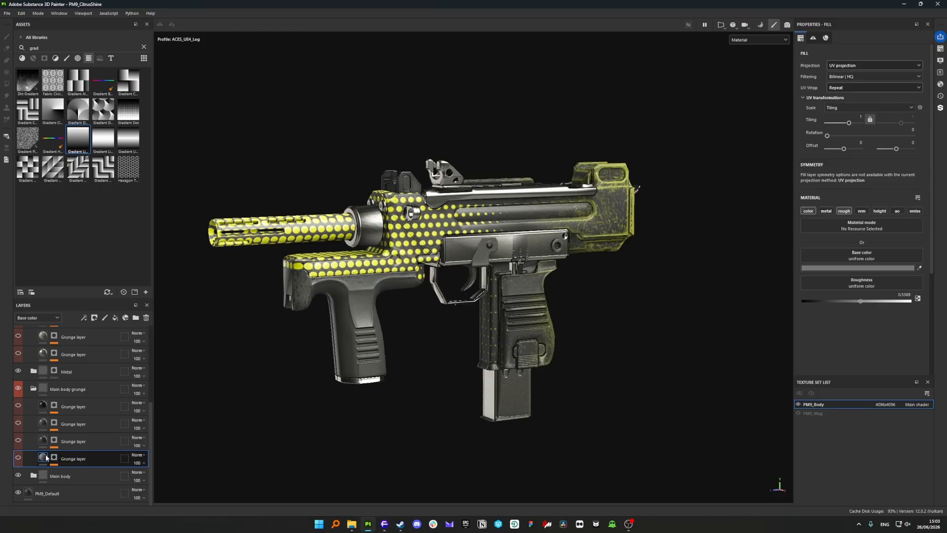
scroll(328, 297, up, 5)
alt+middle_drag(328, 297, 402, 307)
alt+drag(401, 306, 414, 326)
scroll(401, 294, down, 2)
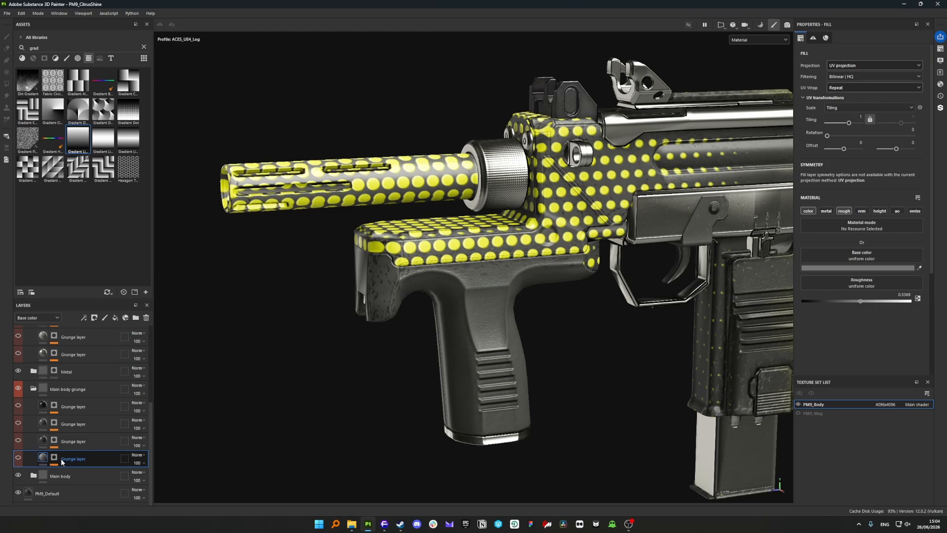
alt+middle_drag(469, 317, 376, 331)
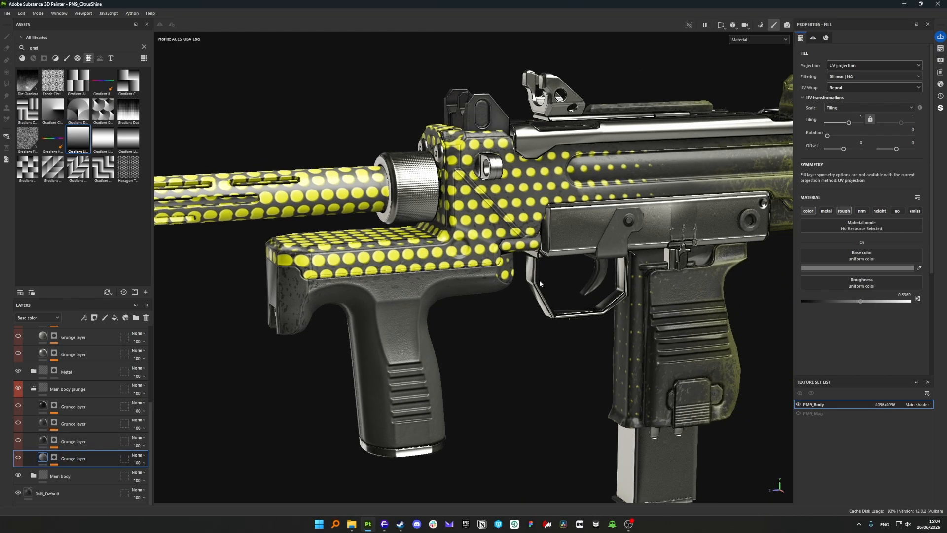
alt+drag(541, 283, 512, 275)
alt+right_drag(501, 303, 404, 353)
alt+drag(403, 353, 393, 327)
alt+middle_drag(547, 242, 409, 260)
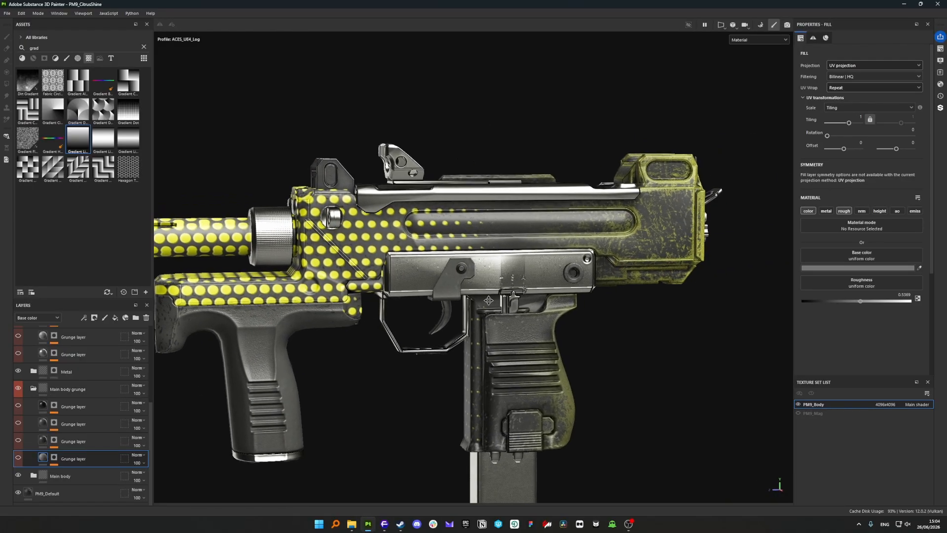
alt+right_drag(408, 260, 523, 237)
alt+drag(340, 286, 362, 287)
alt+middle_drag(333, 293, 476, 252)
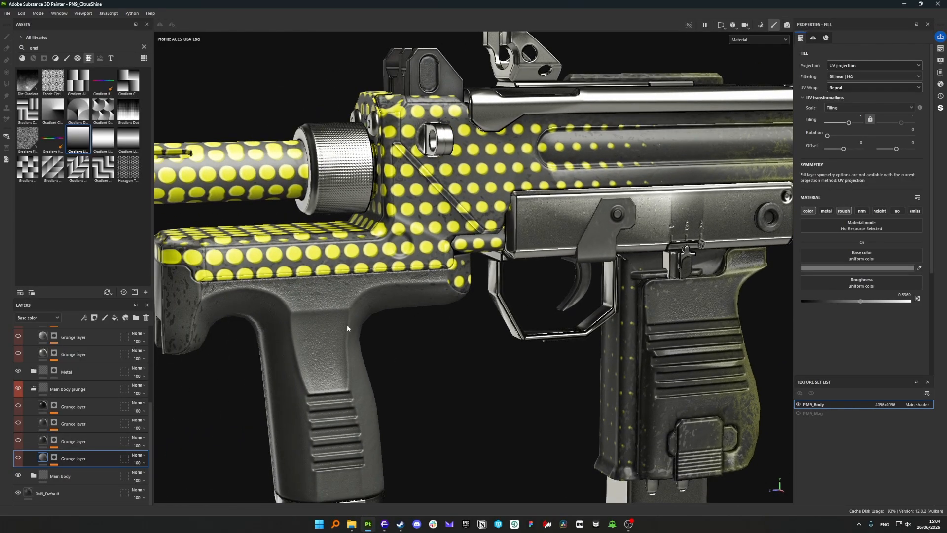
alt+middle_drag(348, 328, 397, 314)
alt+right_drag(397, 314, 373, 345)
alt+middle_drag(341, 362, 351, 350)
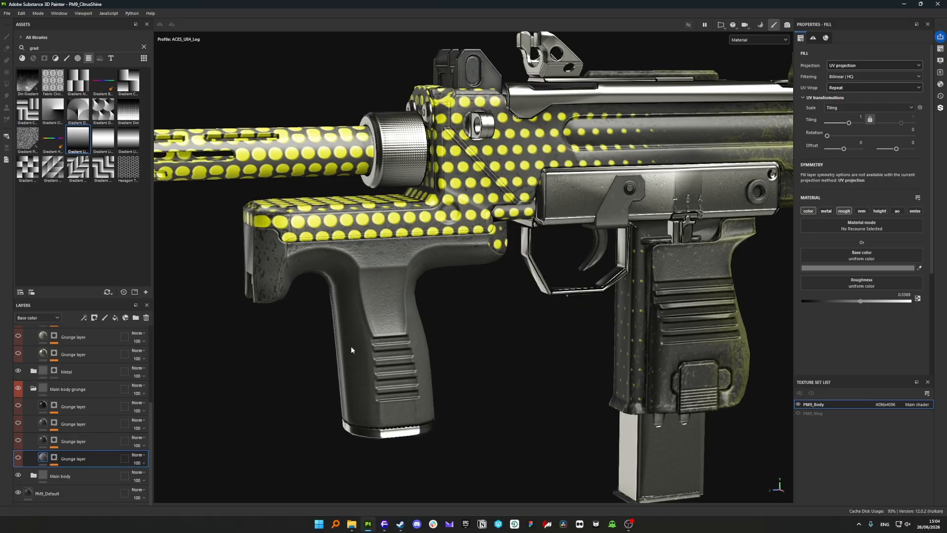
Show only the base color channel and make the lowest Grunge layer in Main body grunge visible, inspecting the foregrip
key(c)
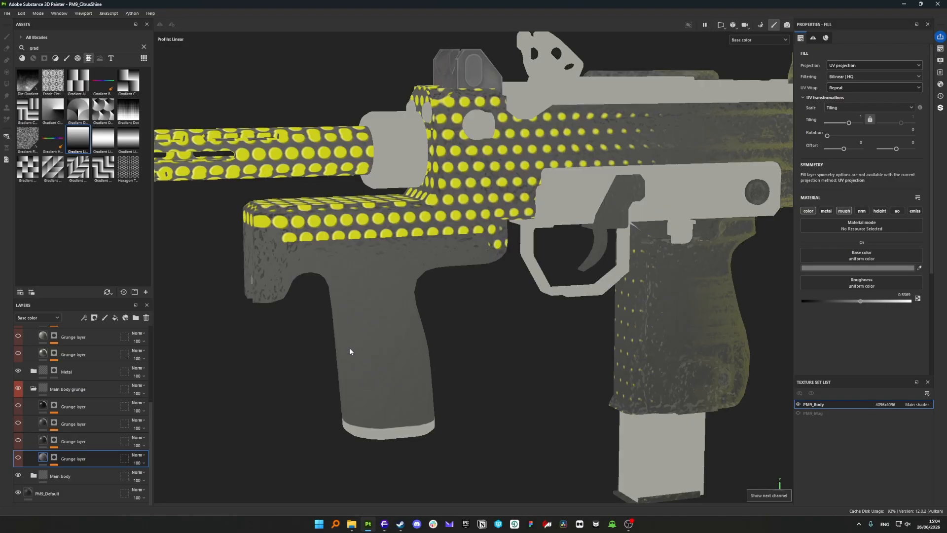
click(18, 457)
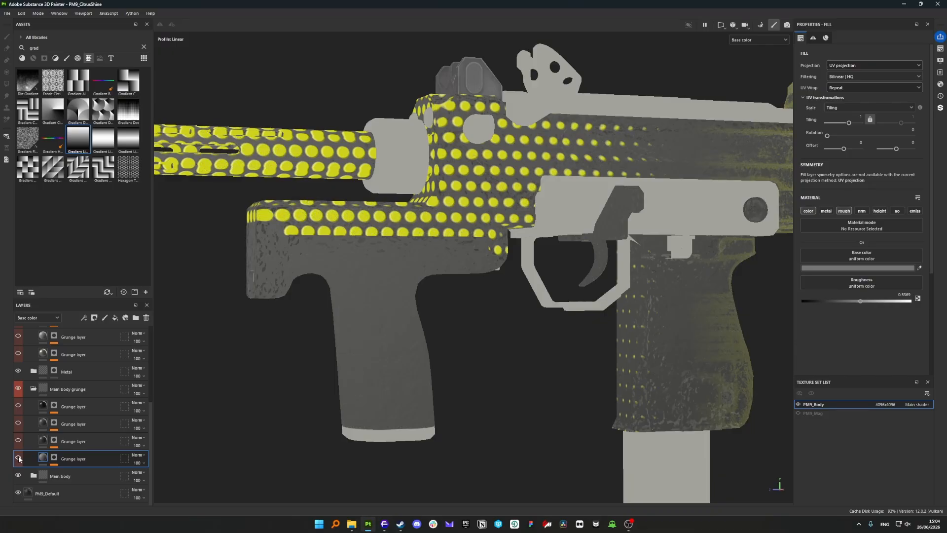
scroll(293, 246, up, 5)
scroll(359, 297, up, 3)
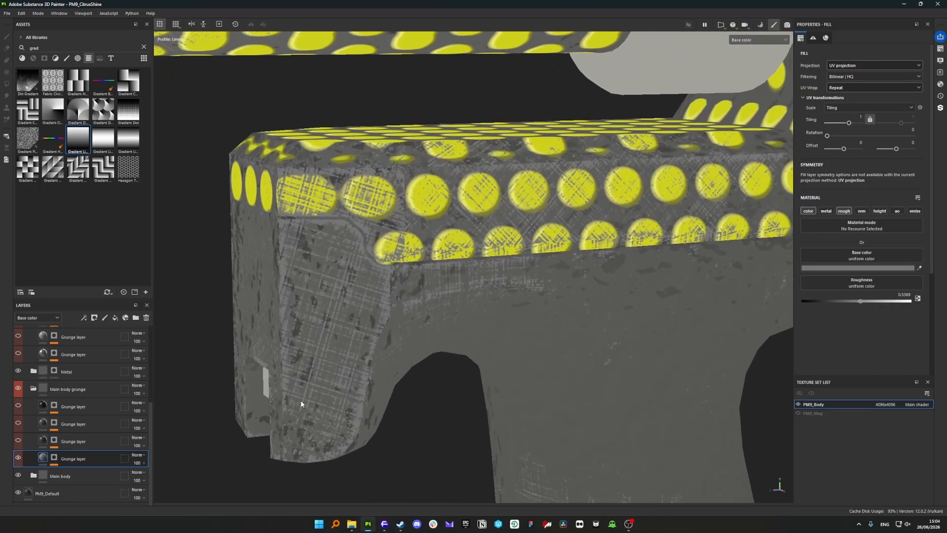
alt+drag(374, 271, 241, 337)
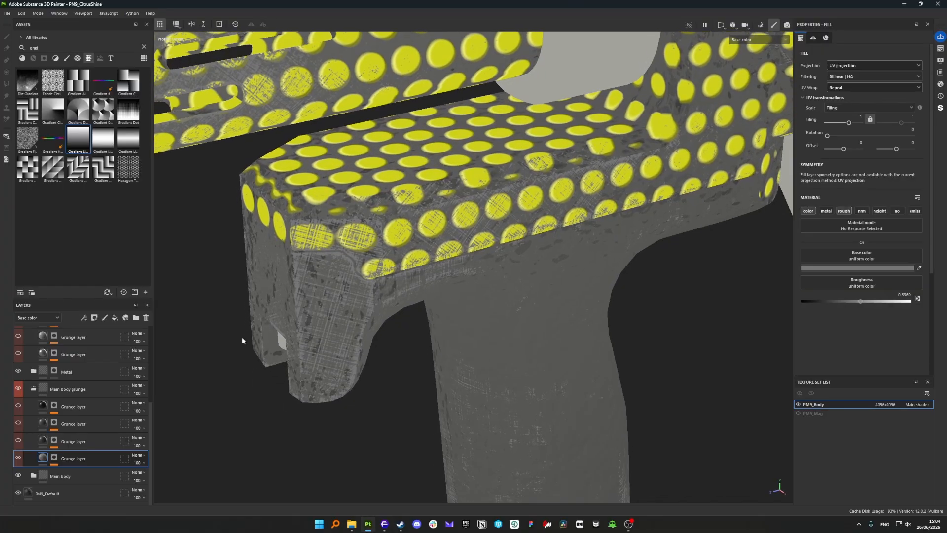
Open the settings of the Fiber Glass Edge Wear generator in the lowest Grunge layer's mask
click(54, 459)
click(81, 482)
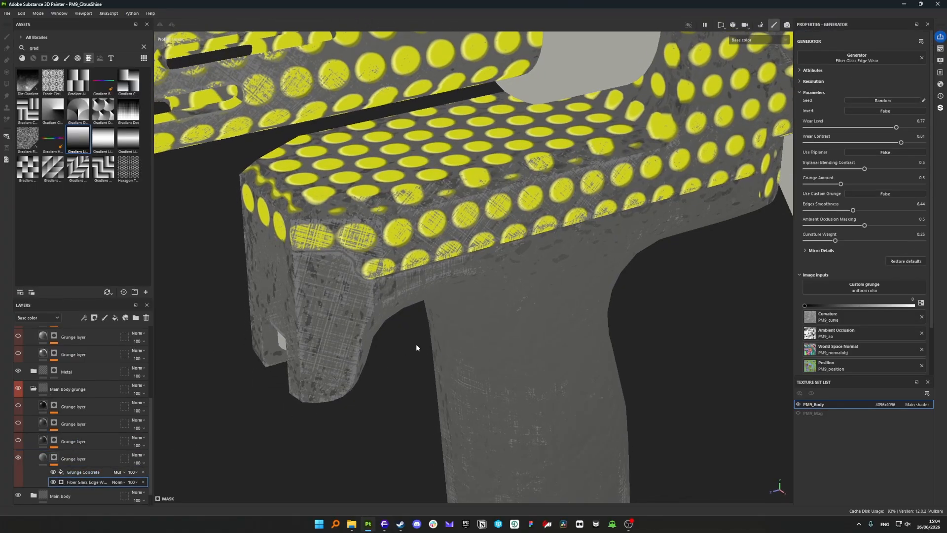
Examine the foregrip's edge wear in base color and open the fill properties of the lowest Grunge layer
alt+drag(415, 343, 458, 241)
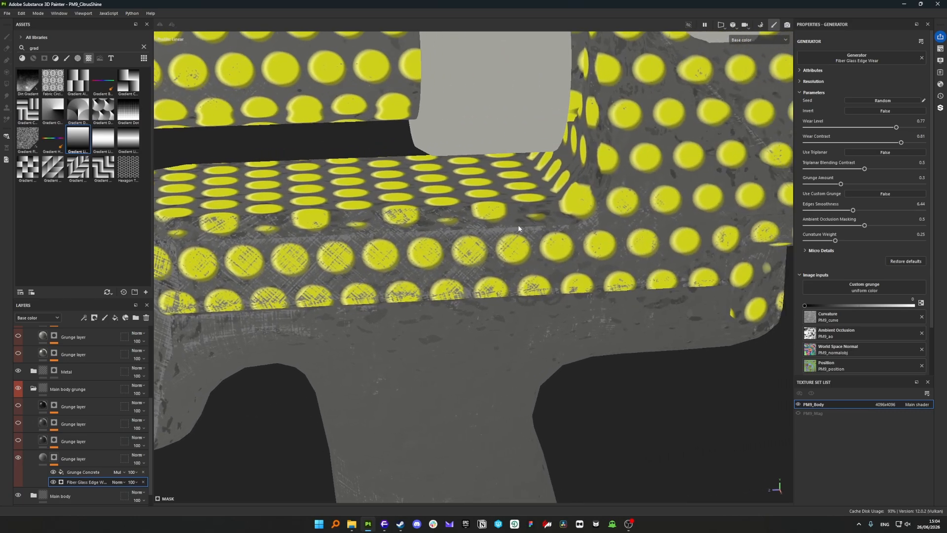
alt+drag(571, 234, 604, 240)
alt+right_drag(604, 241, 653, 255)
alt+middle_drag(652, 256, 451, 249)
alt+drag(451, 249, 341, 315)
click(44, 457)
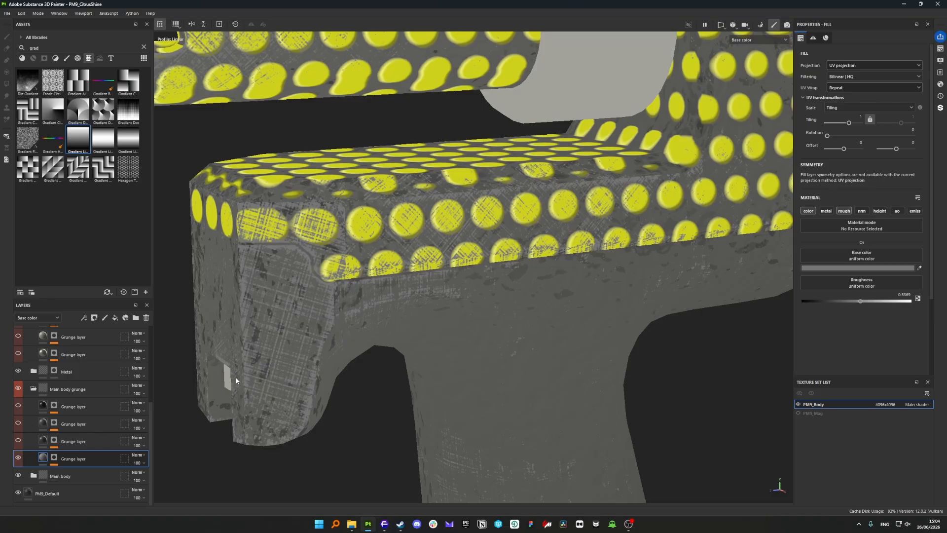
scroll(337, 357, down, 3)
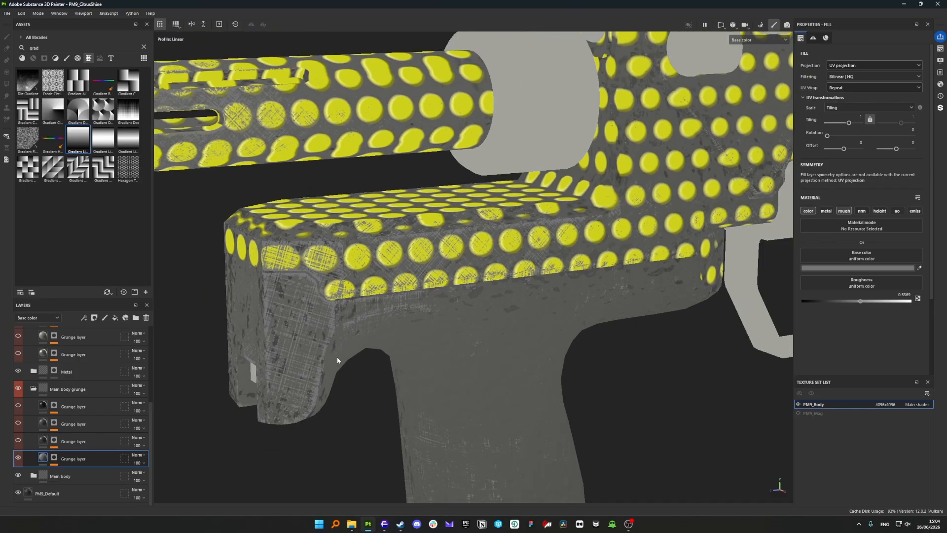
alt+middle_drag(336, 356, 388, 310)
alt+drag(388, 310, 383, 269)
scroll(361, 318, up, 3)
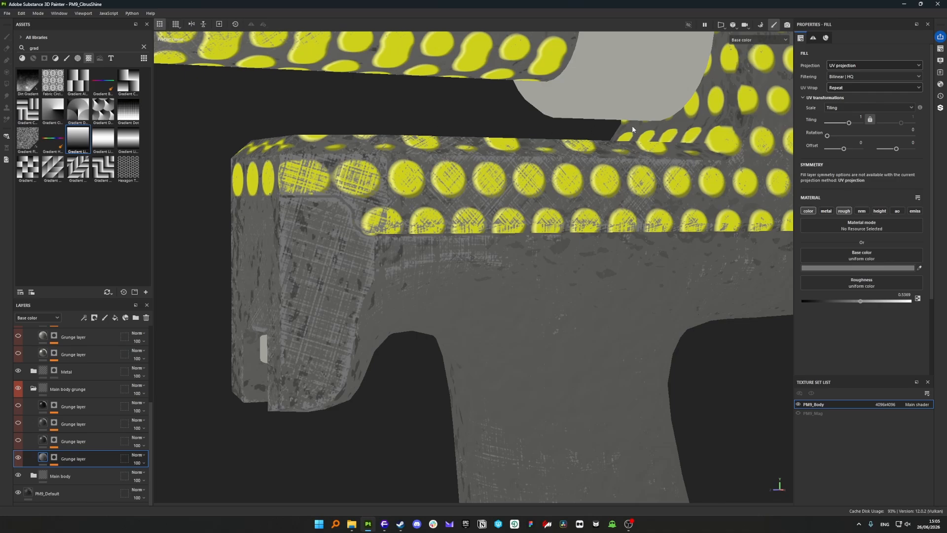
Show only the roughness channel and inspect the wear on the front of the foregrip
click(745, 40)
click(744, 89)
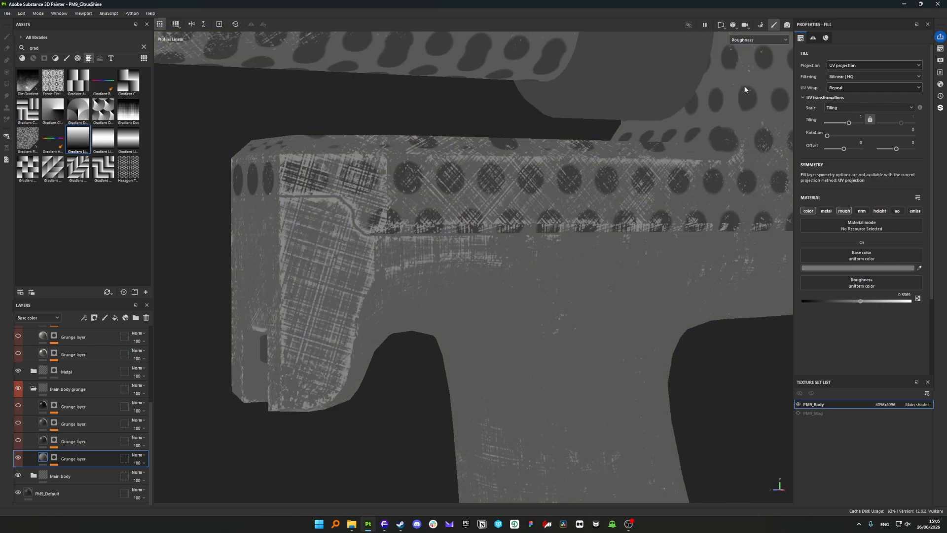
alt+drag(434, 303, 415, 316)
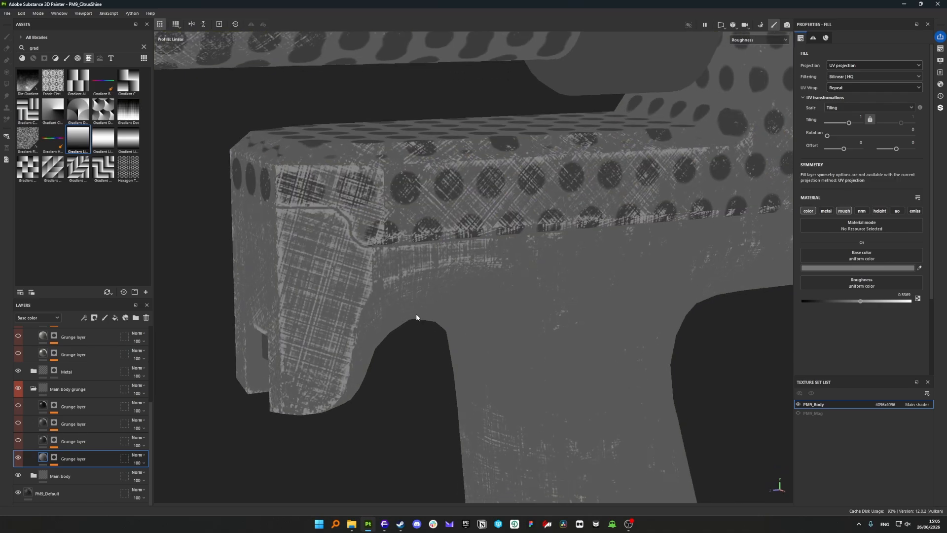
scroll(372, 231, up, 2)
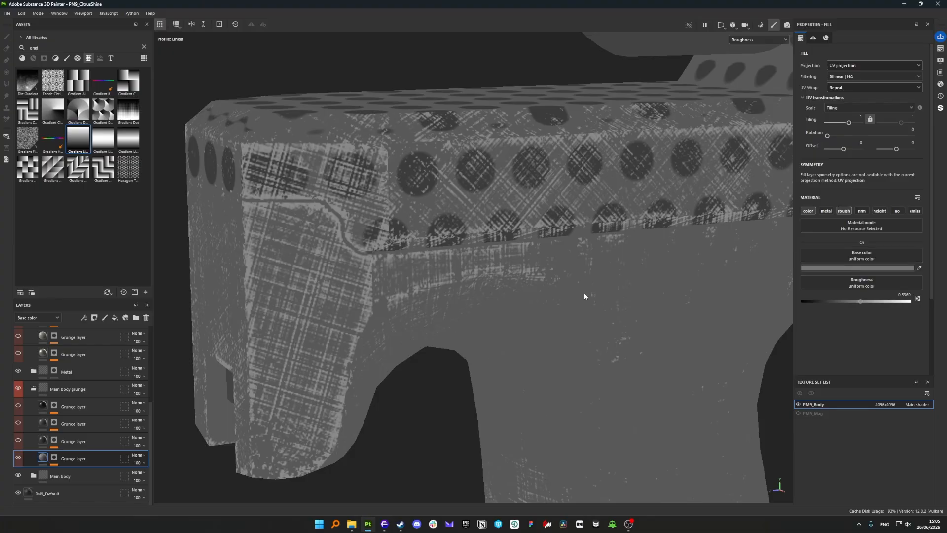
Switch the lowest Grunge layer's roughness channel off and back on to compare its effect on the foregrip
click(843, 211)
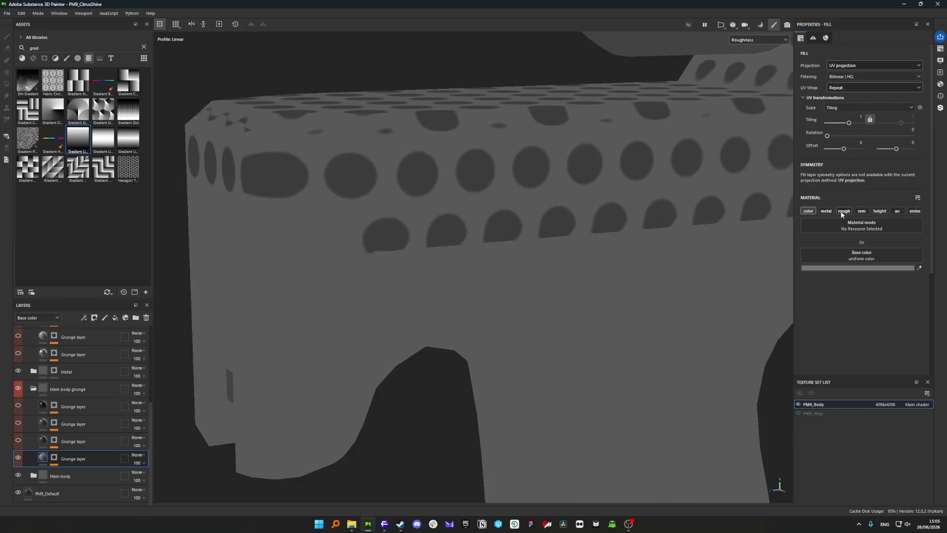
click(842, 212)
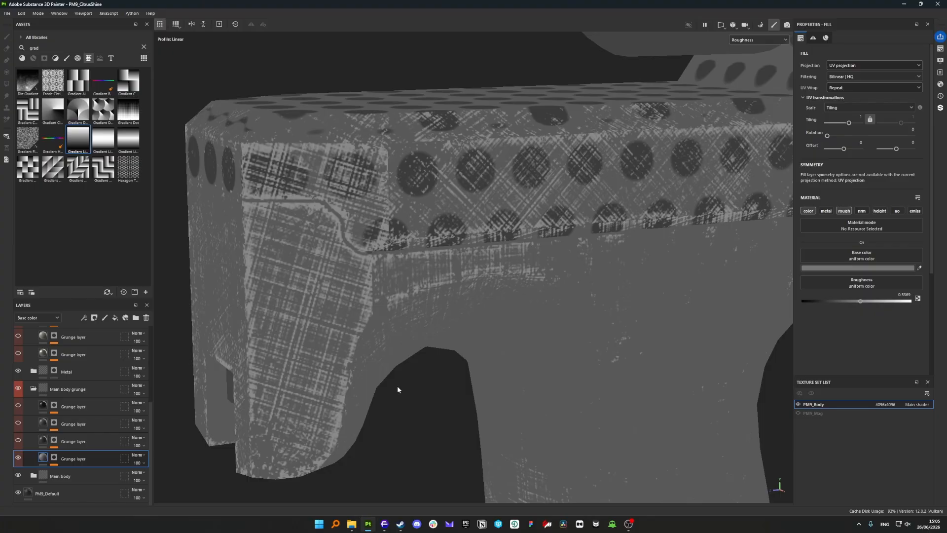
scroll(398, 387, down, 2)
alt+drag(418, 375, 418, 351)
scroll(424, 378, down, 3)
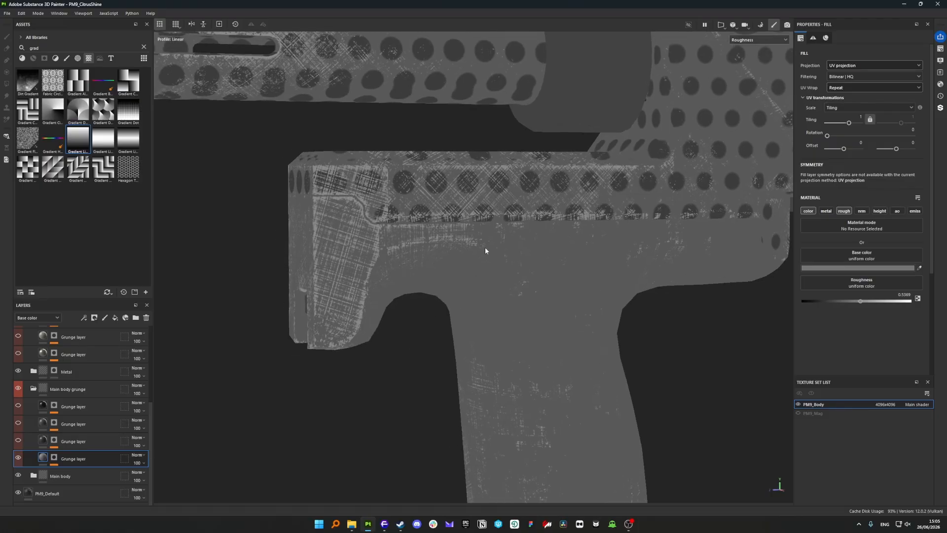
alt+drag(485, 250, 543, 320)
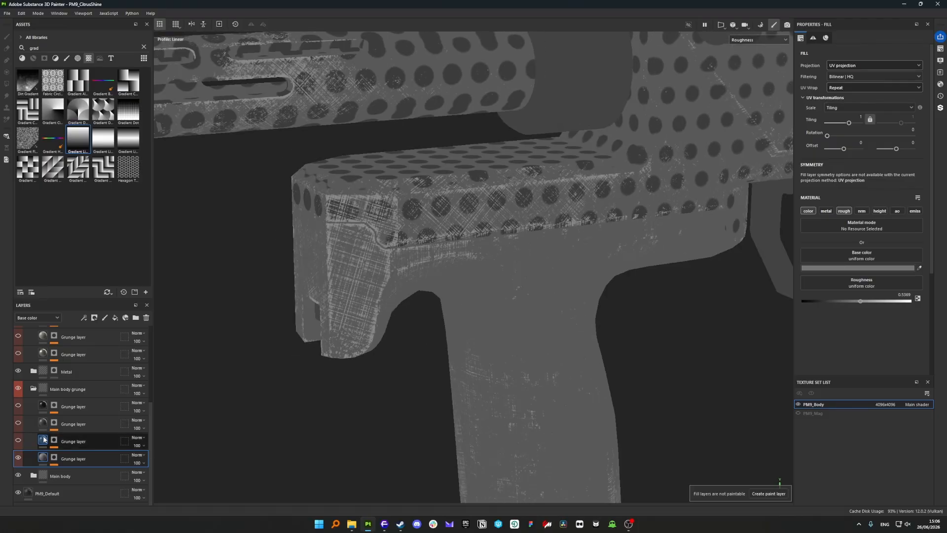
Show the mask of the second-lowest Grunge layer in Main body grunge and inspect it across the weapon
click(55, 441)
alt+click(54, 441)
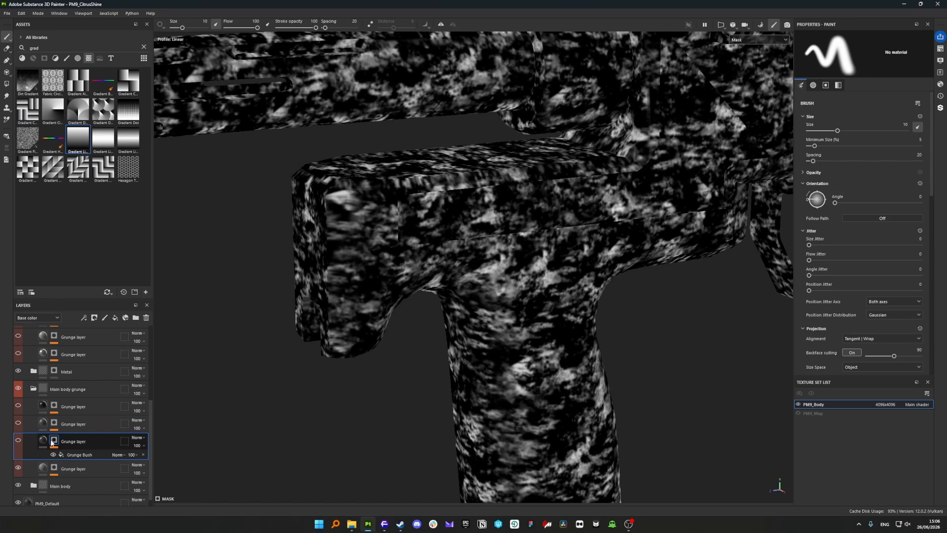
scroll(457, 314, down, 3)
alt+drag(457, 314, 477, 285)
alt+middle_drag(498, 306, 342, 359)
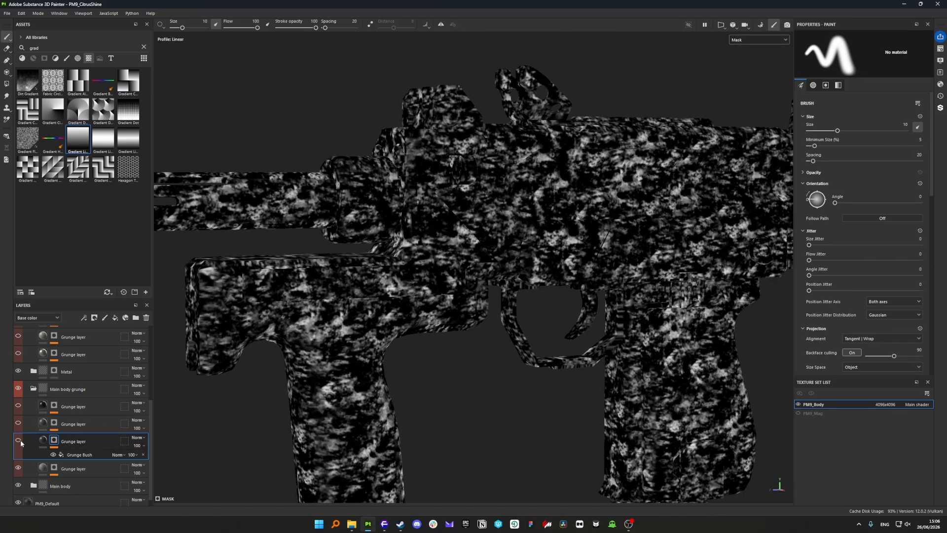
Make the second-lowest Grunge layer visible, select its fill and show only the base color channel on the foregrip
click(43, 441)
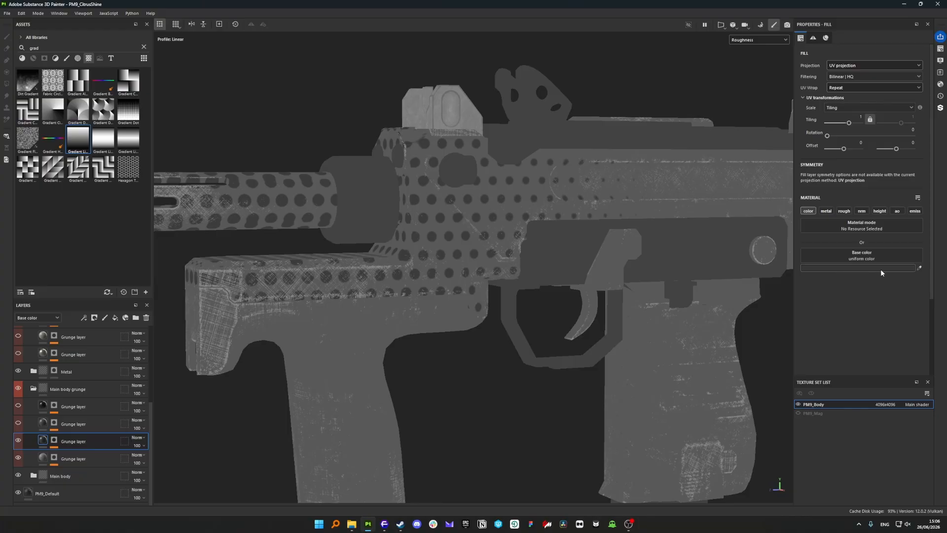
click(755, 39)
click(751, 70)
scroll(352, 353, up, 3)
scroll(397, 271, up, 4)
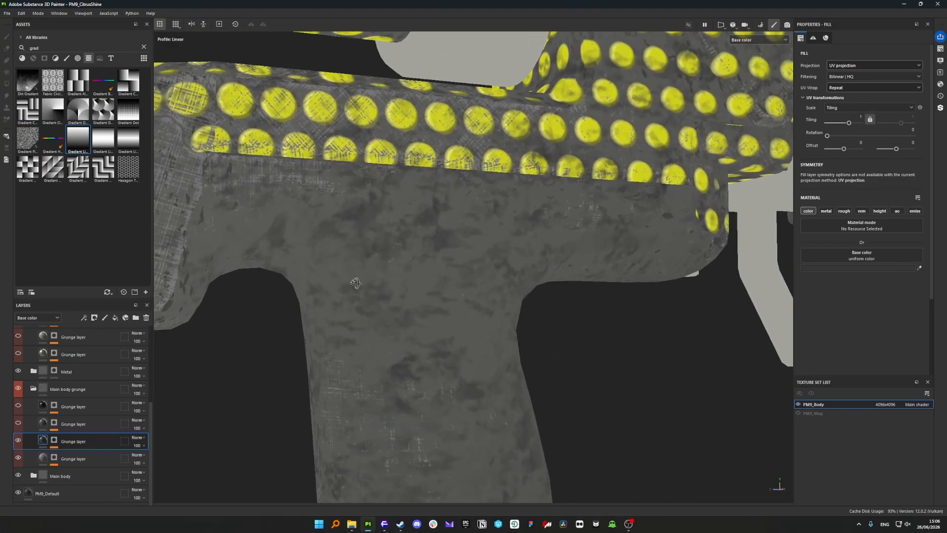
Toggle the second-lowest Grunge layer's visibility to compare its effect on the foregrip, leaving the layer visible
click(19, 440)
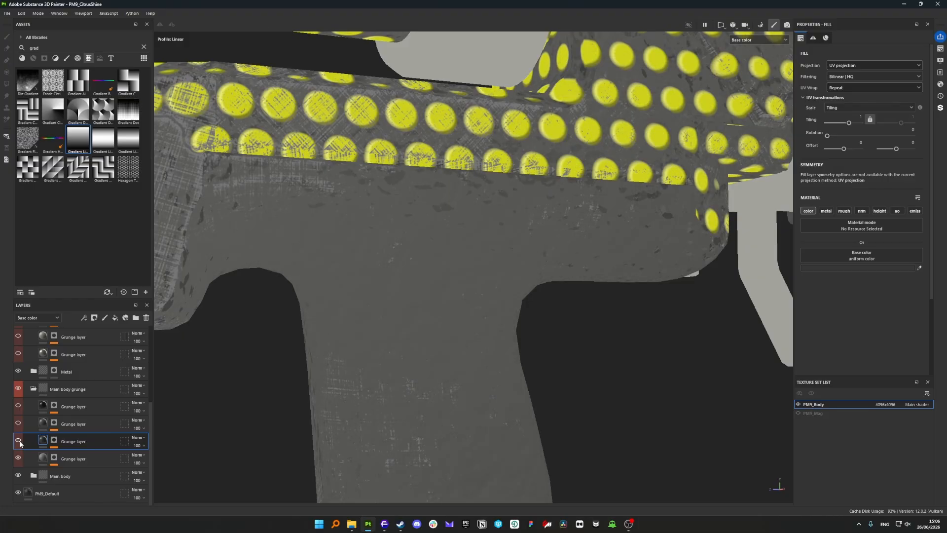
click(18, 440)
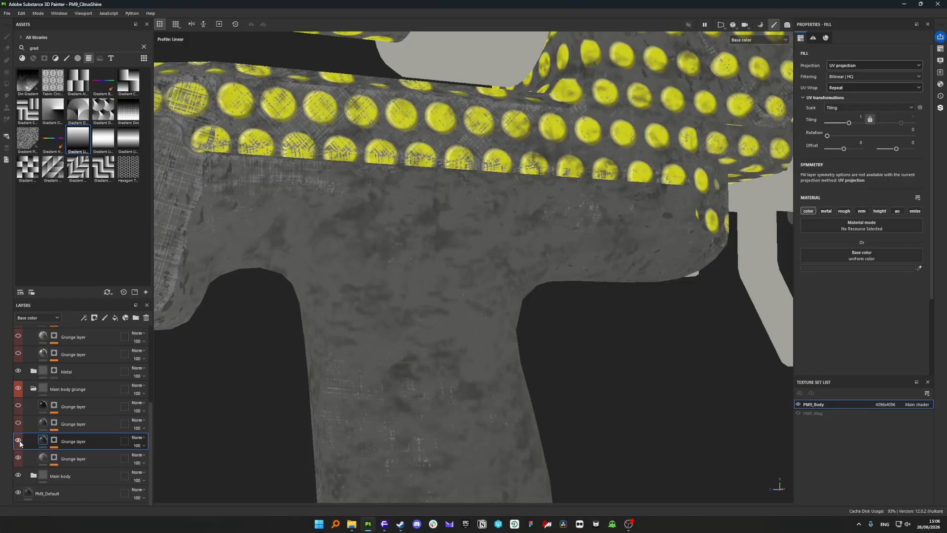
click(19, 441)
click(20, 441)
click(20, 442)
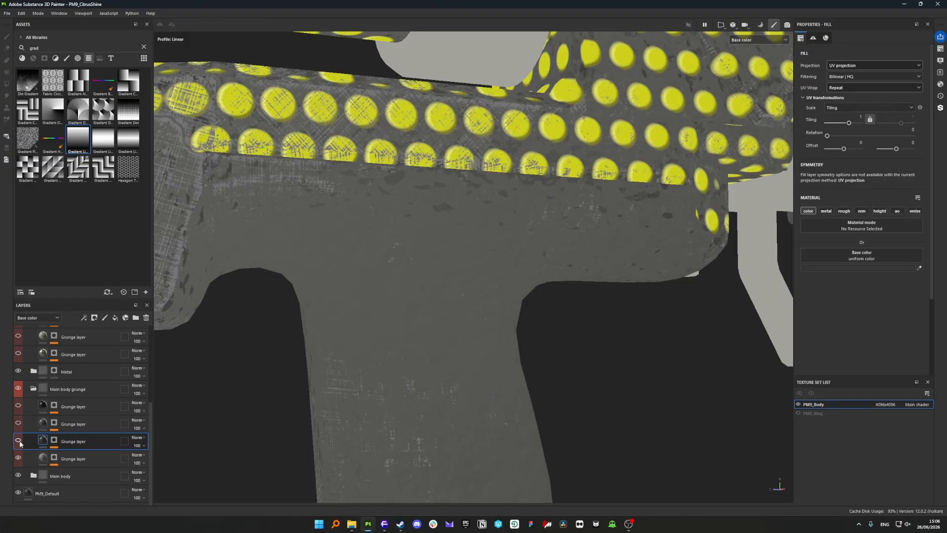
scroll(492, 268, down, 5)
alt+middle_drag(518, 276, 384, 305)
click(18, 440)
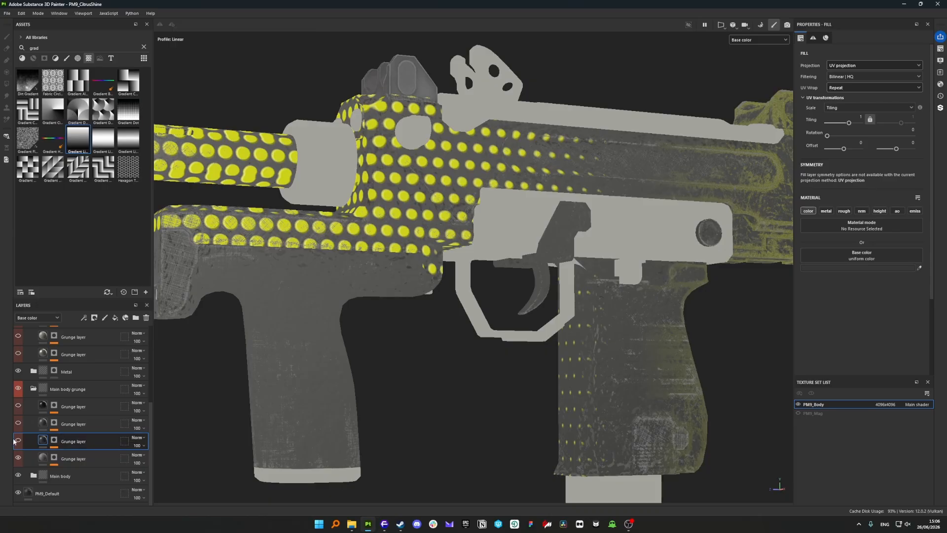
Examine the whole weapon in base color with the two lowest Grunge layers visible
alt+drag(533, 312, 547, 260)
scroll(553, 266, down, 3)
alt+middle_drag(587, 290, 486, 316)
alt+drag(485, 316, 506, 330)
alt+middle_drag(216, 349, 306, 343)
alt+drag(306, 341, 392, 309)
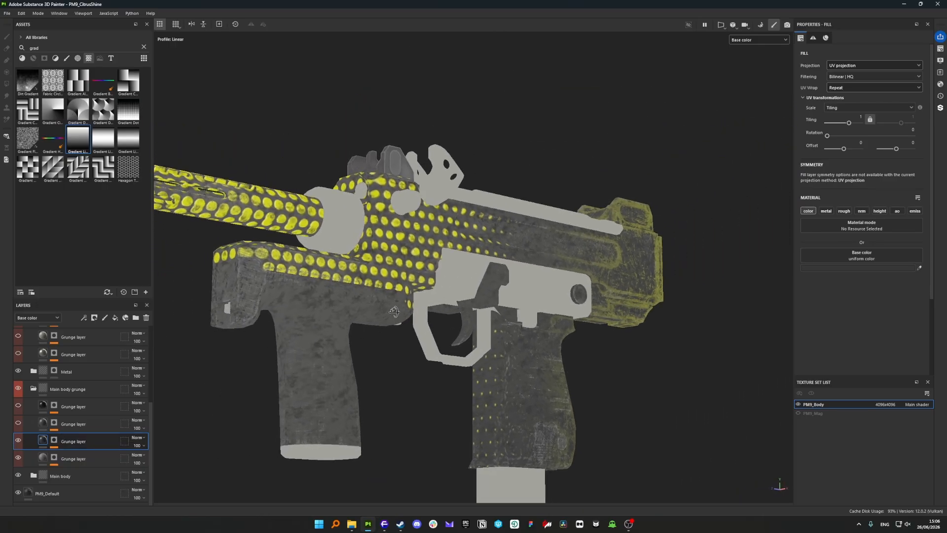
scroll(288, 393, up, 2)
Show the second-lowest Grunge layer's mask and examine its coverage from both sides of the weapon
alt+click(53, 440)
alt+drag(295, 354, 207, 370)
scroll(319, 350, down, 3)
alt+middle_drag(415, 329, 326, 354)
alt+drag(326, 354, 616, 332)
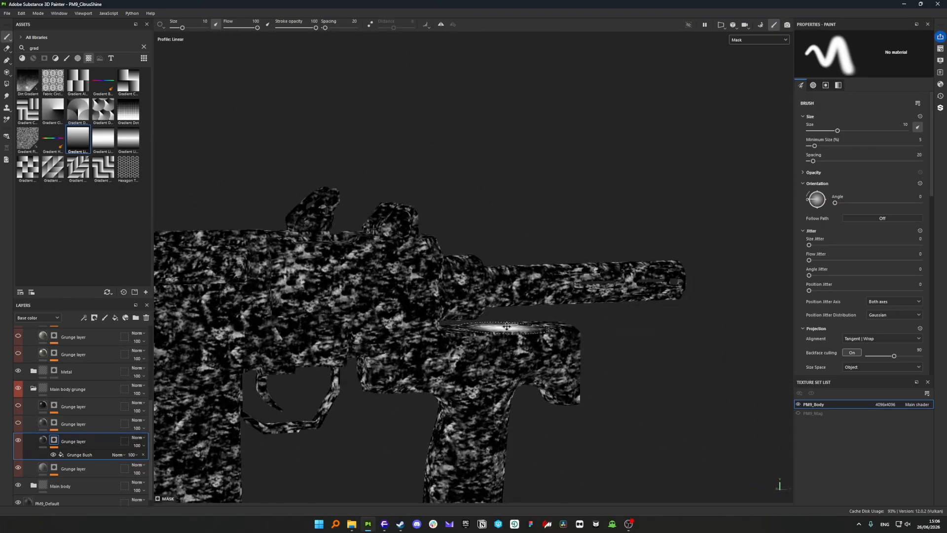
alt+middle_drag(503, 327, 560, 303)
alt+drag(560, 302, 913, 286)
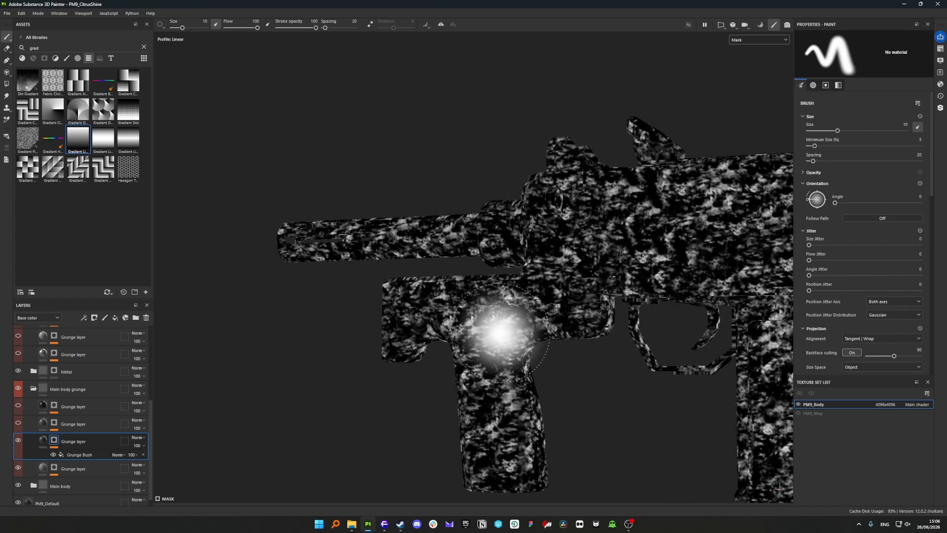
alt+middle_drag(498, 332, 341, 282)
alt+drag(270, 301, 368, 318)
Open the settings of the grunge fill in the second-lowest Grunge layer's mask and inspect its pattern on the weapon
click(74, 455)
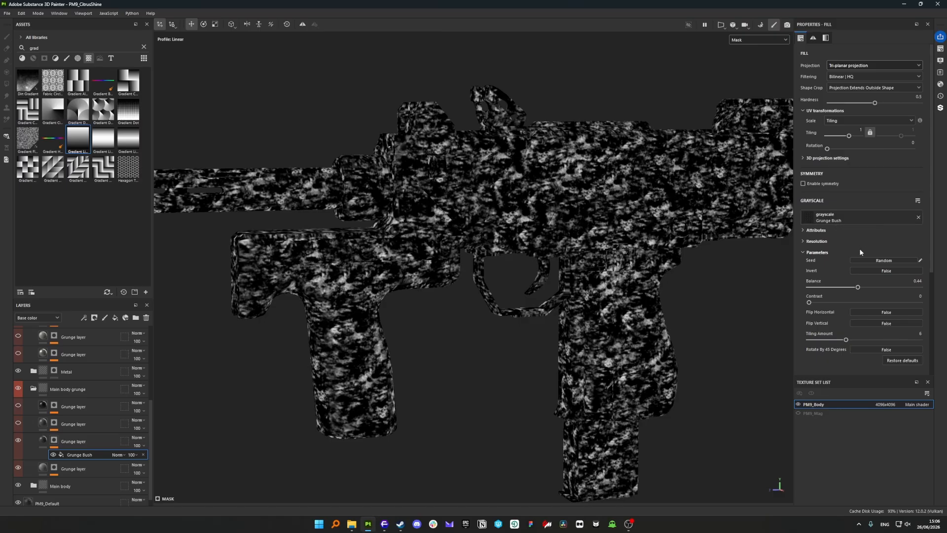
scroll(859, 247, down, 2)
scroll(857, 249, up, 2)
scroll(337, 251, up, 3)
alt+drag(336, 252, 361, 240)
scroll(494, 272, down, 3)
Return to the second-lowest Grunge layer's material fill, view a single channel and restore the full material view
click(43, 440)
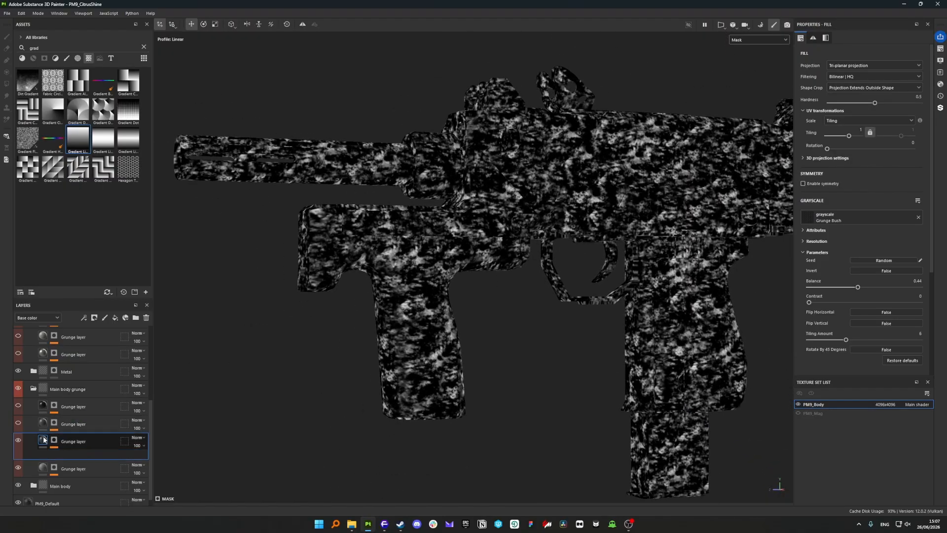
key(c)
alt+drag(530, 264, 557, 274)
scroll(557, 274, up, 3)
key(m)
scroll(756, 304, down, 3)
Show the mask of the second Grunge layer from the top of Main body grunge and inspect it on the barrel
click(43, 424)
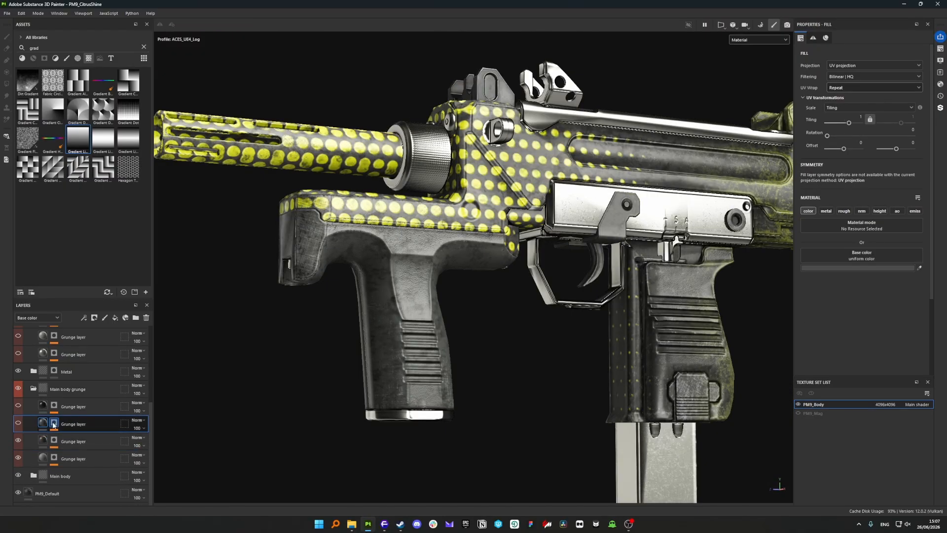
alt+click(54, 423)
scroll(462, 295, down, 2)
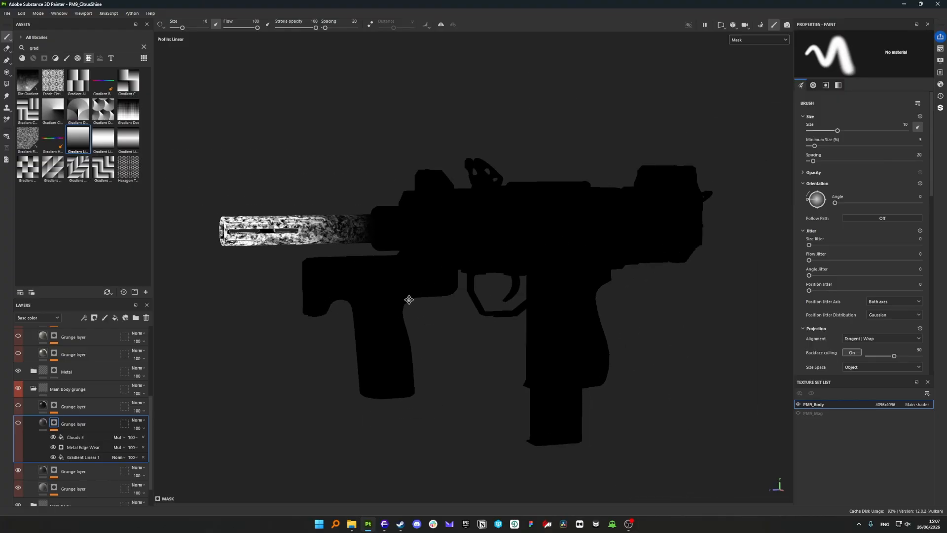
alt+drag(408, 298, 267, 277)
scroll(238, 262, up, 4)
alt+middle_drag(238, 263, 309, 262)
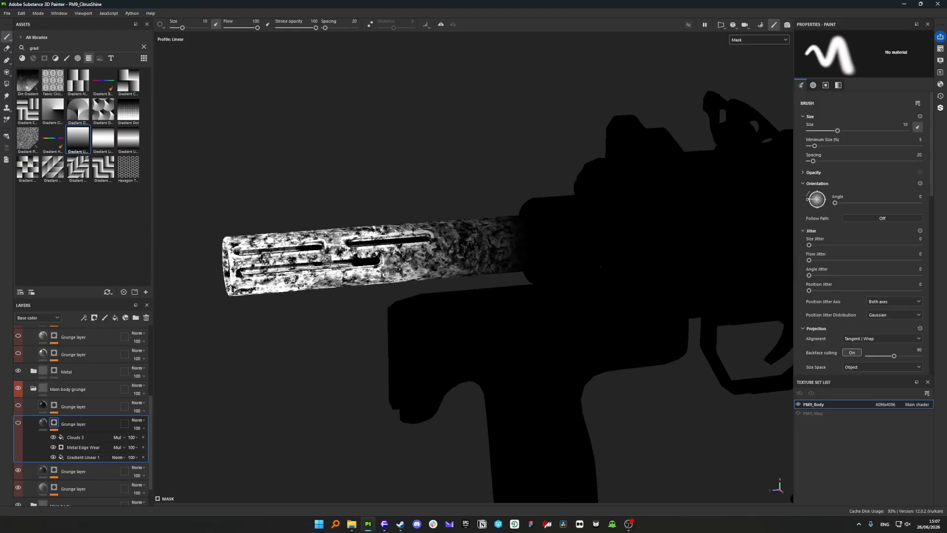
mouse_move(309, 263)
alt+mouse_down()
mouse_move(367, 266)
mouse_move(309, 259)
alt+mouse_up()
scroll(309, 259, down, 3)
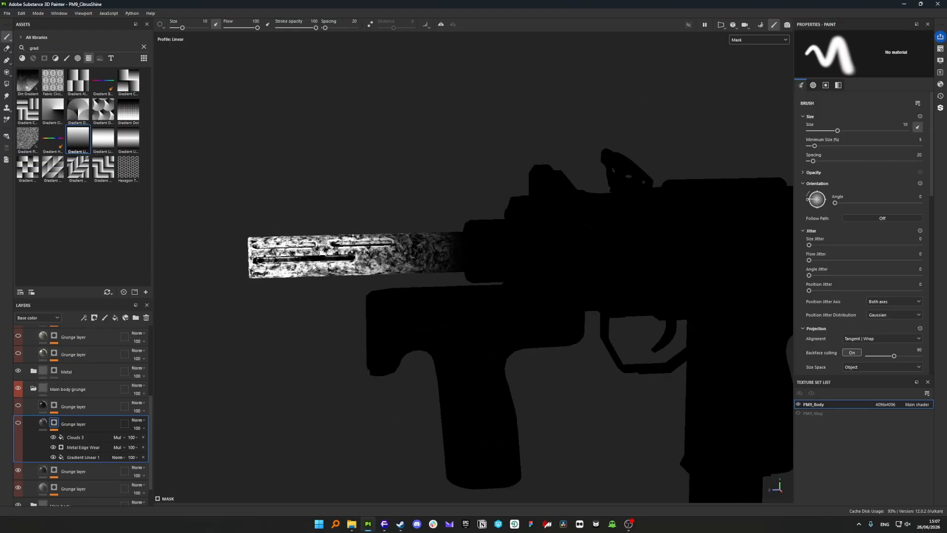
Make the second Grunge layer from the top of Main body grunge visible and inspect the barrel slots in material view
click(43, 425)
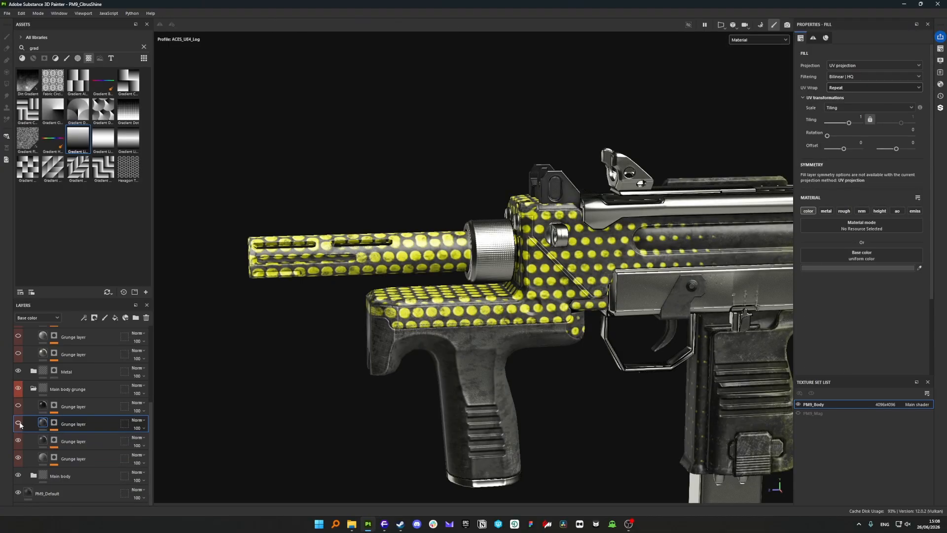
scroll(298, 265, up, 3)
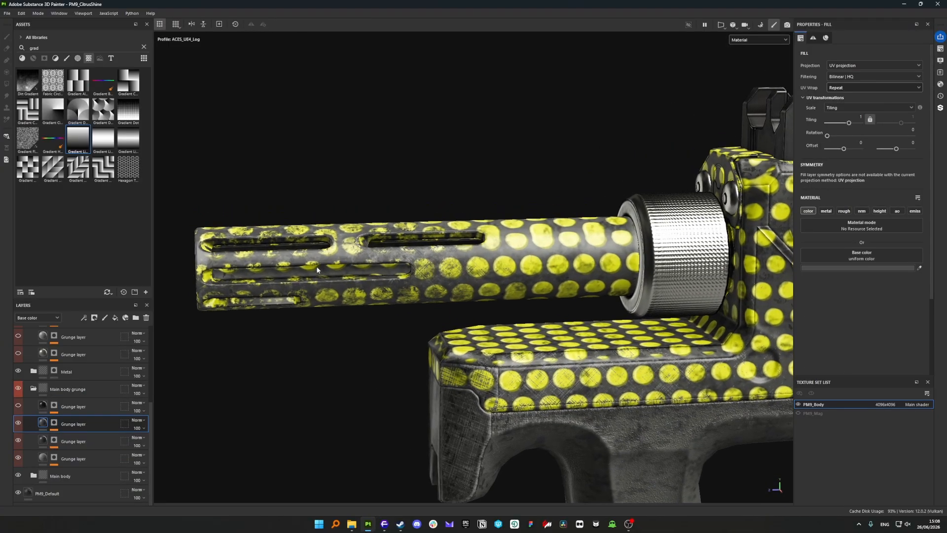
scroll(315, 266, up, 4)
alt+drag(423, 265, 434, 269)
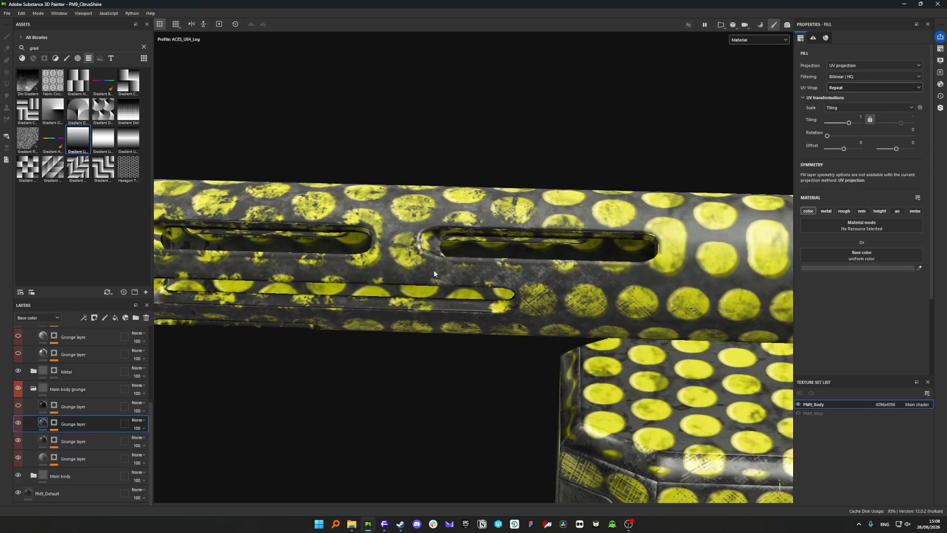
scroll(434, 270, down, 3)
alt+middle_drag(548, 256, 445, 251)
alt+drag(445, 250, 464, 231)
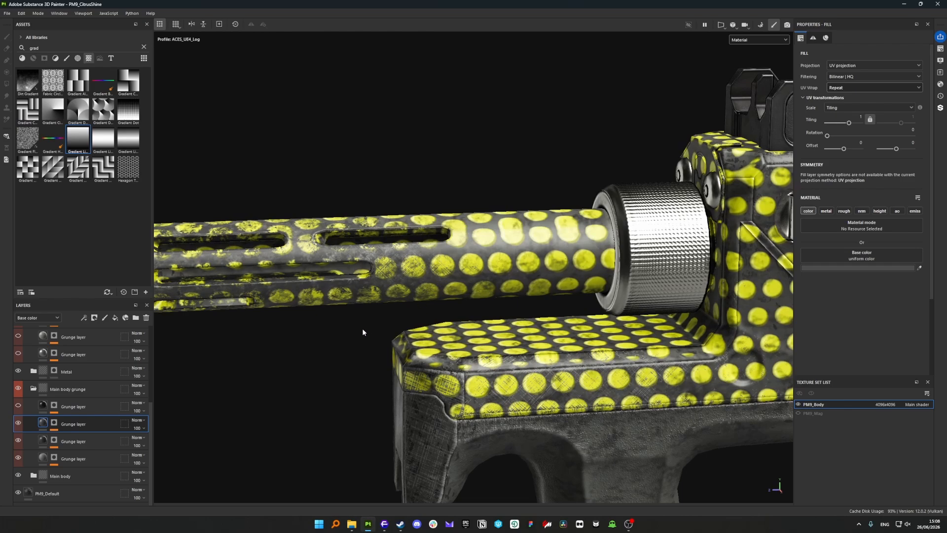
Examine how the wear fades along the barrel from several angles in material view
scroll(362, 328, down, 4)
alt+drag(363, 330, 396, 364)
scroll(396, 363, down, 2)
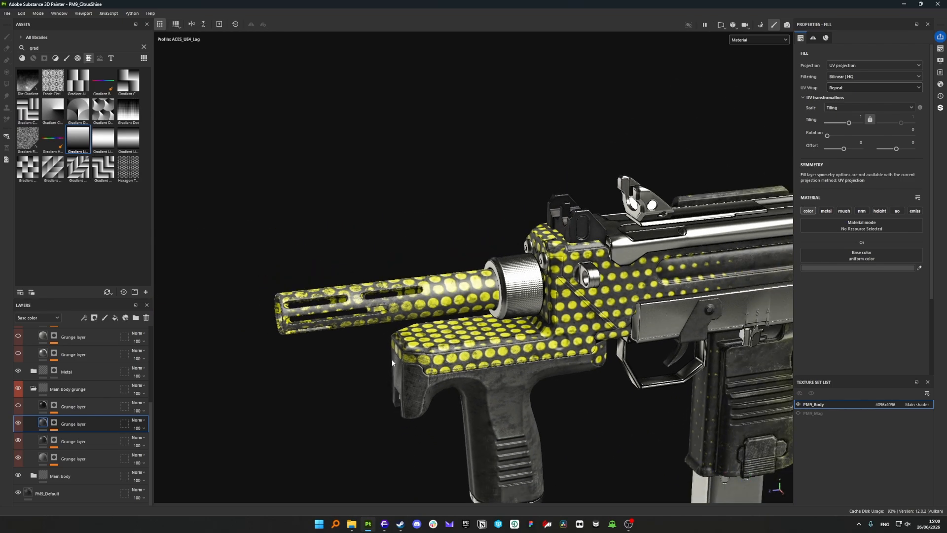
scroll(325, 329, up, 5)
mouse_move(325, 331)
alt+mouse_down()
mouse_move(300, 411)
mouse_move(321, 318)
alt+mouse_up()
scroll(324, 317, down, 3)
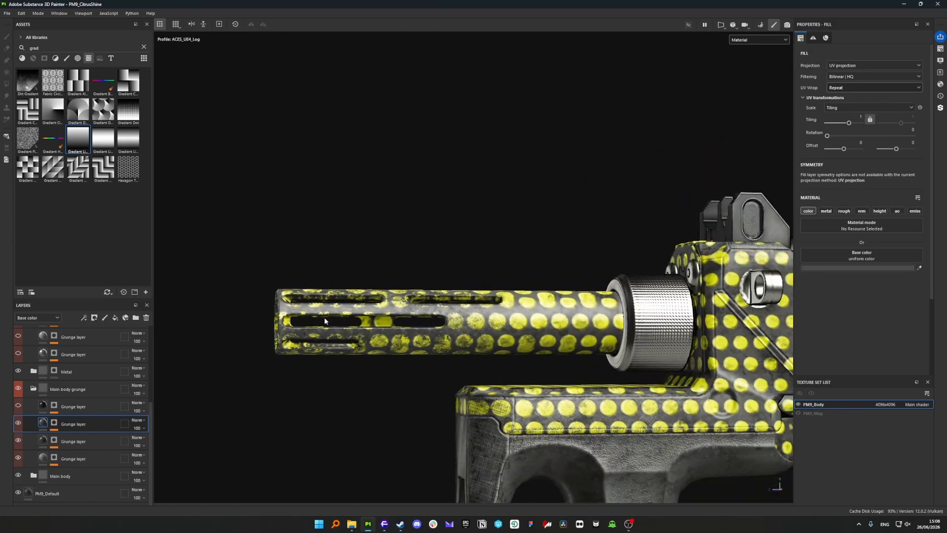
alt+middle_drag(401, 354, 379, 290)
alt+drag(379, 291, 345, 310)
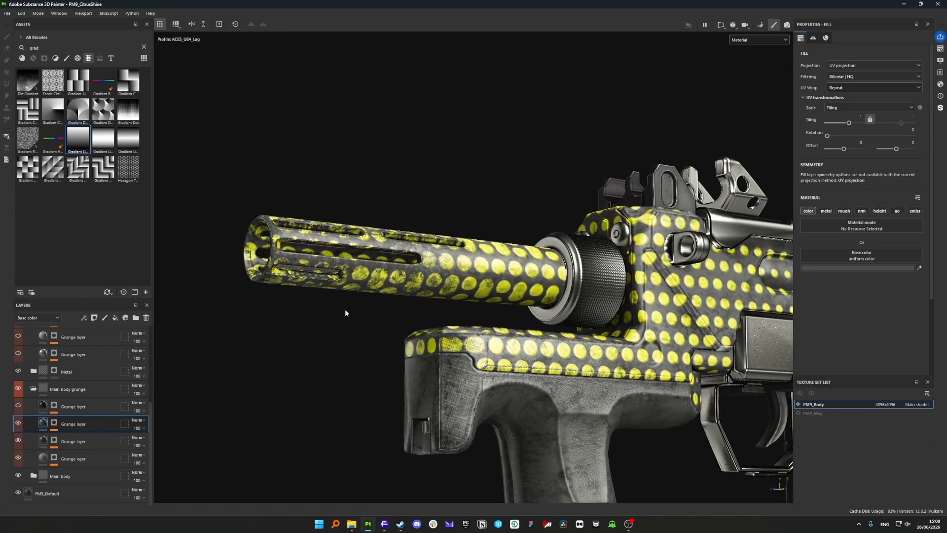
Toggle the second Grunge layer from the top of Main body grunge, show its mask and open its Gradient Linear 1 fill
click(18, 422)
click(18, 423)
alt+click(53, 424)
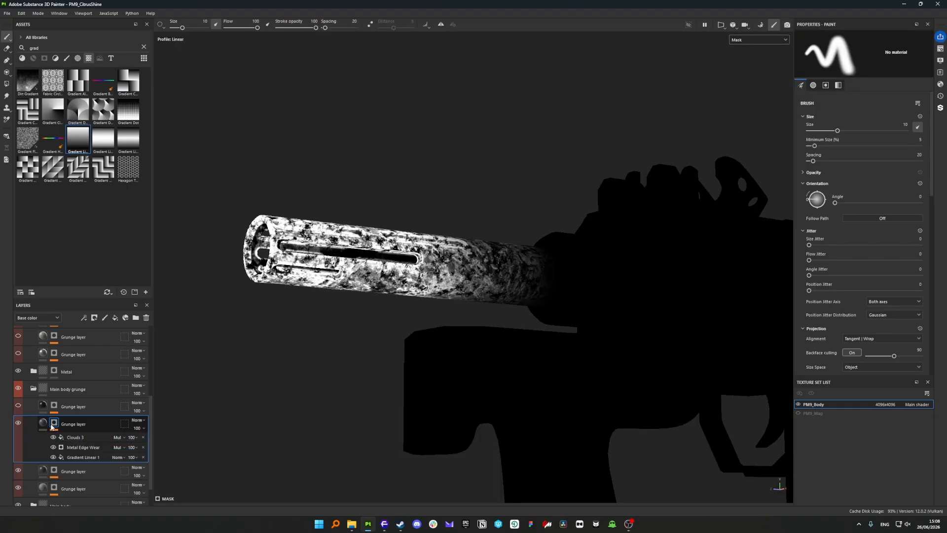
click(83, 457)
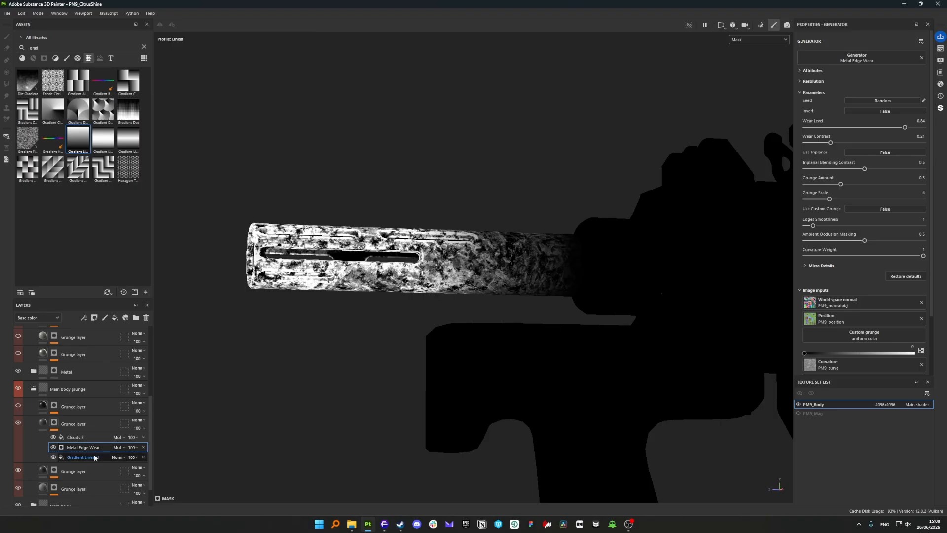
double_click(82, 457)
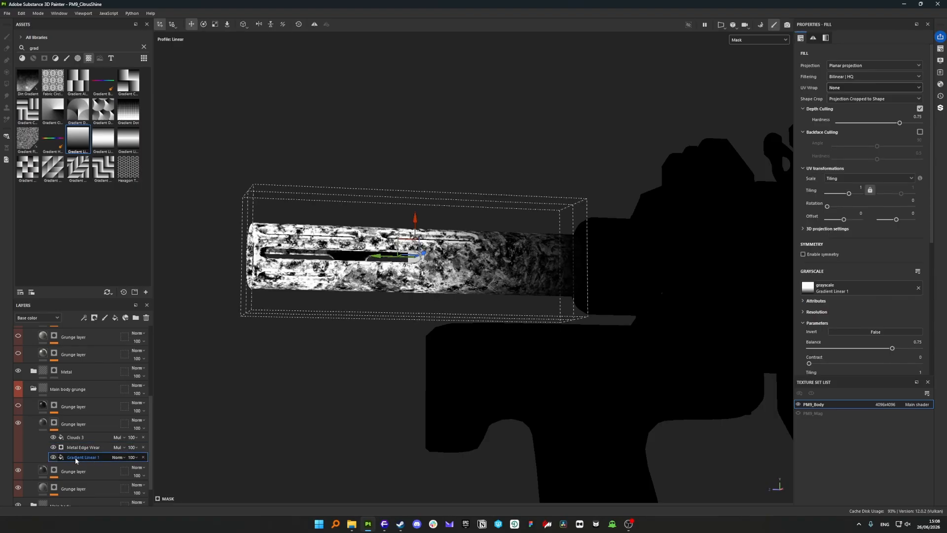
Hide Metal Edge Wear and Clouds 3 in the mask to examine the base gradient along the barrel from several angles
click(53, 447)
click(53, 437)
scroll(523, 333, down, 3)
alt+middle_drag(522, 333, 414, 344)
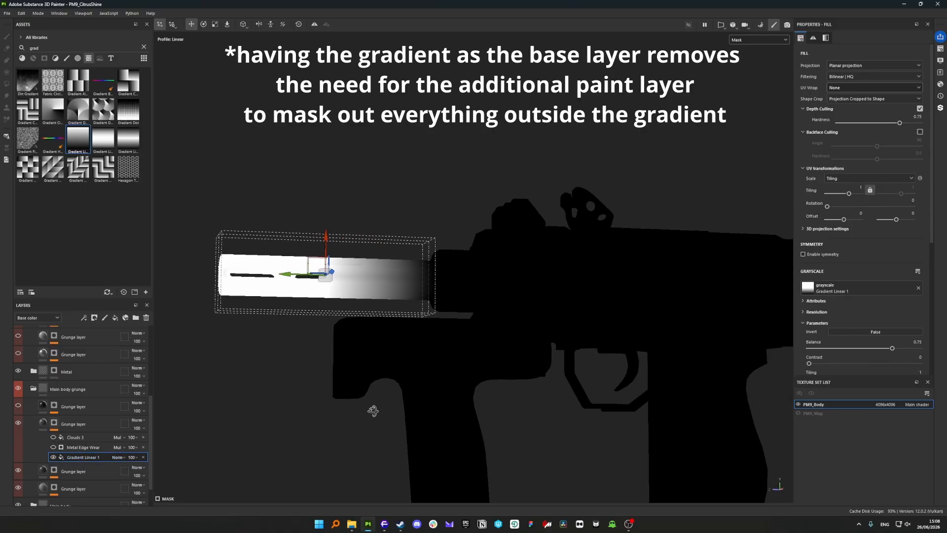
alt+drag(373, 410, 369, 318)
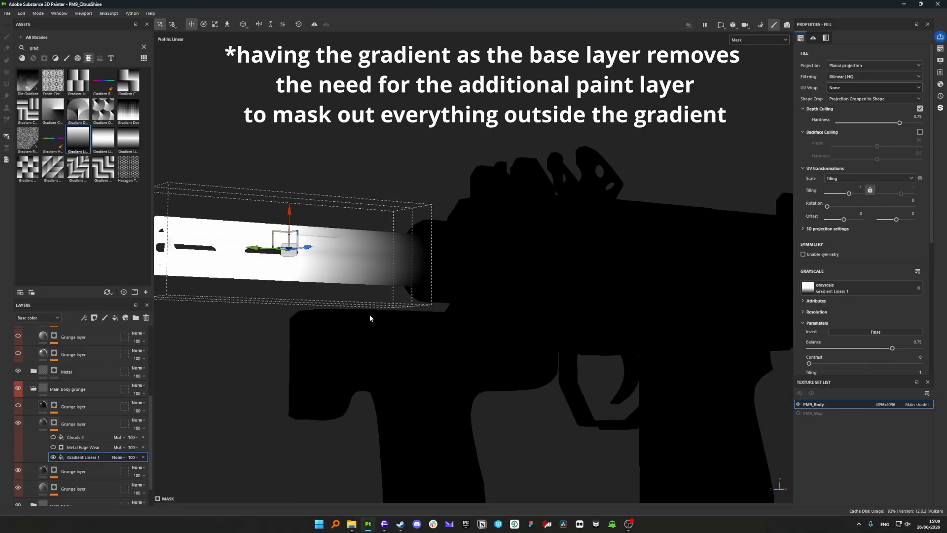
scroll(462, 308, down, 9)
alt+middle_drag(370, 318, 441, 360)
scroll(429, 500, down, 1)
scroll(432, 439, up, 9)
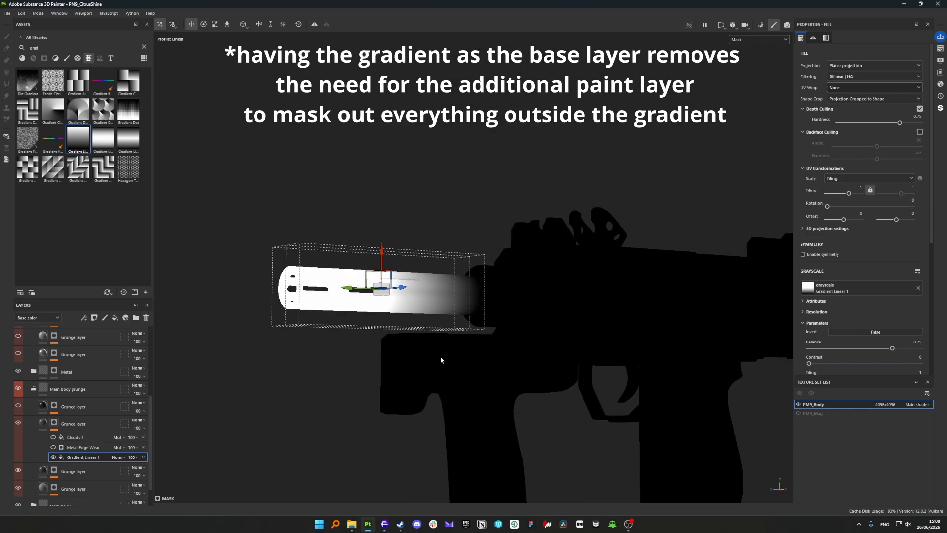
alt+drag(442, 360, 327, 319)
scroll(397, 325, up, 3)
alt+middle_drag(328, 319, 338, 323)
mouse_move(428, 284)
alt+mouse_down()
mouse_move(438, 288)
mouse_move(426, 269)
alt+mouse_up()
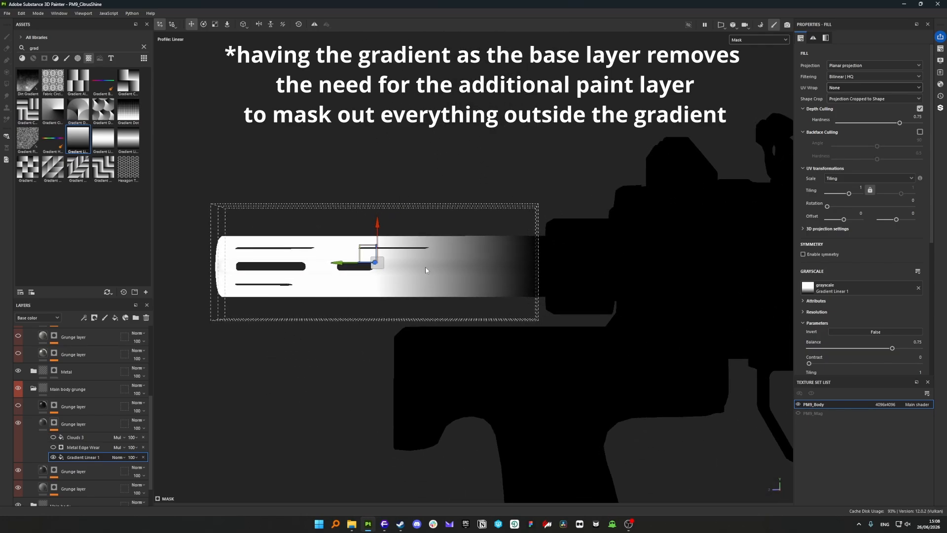
Re-enable Metal Edge Wear in the mask and view its blend mode options
click(53, 447)
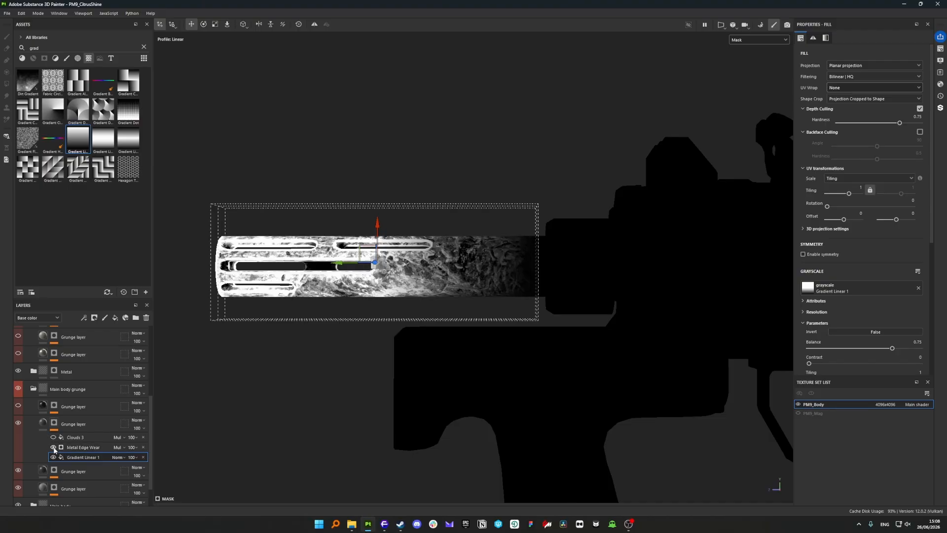
click(118, 447)
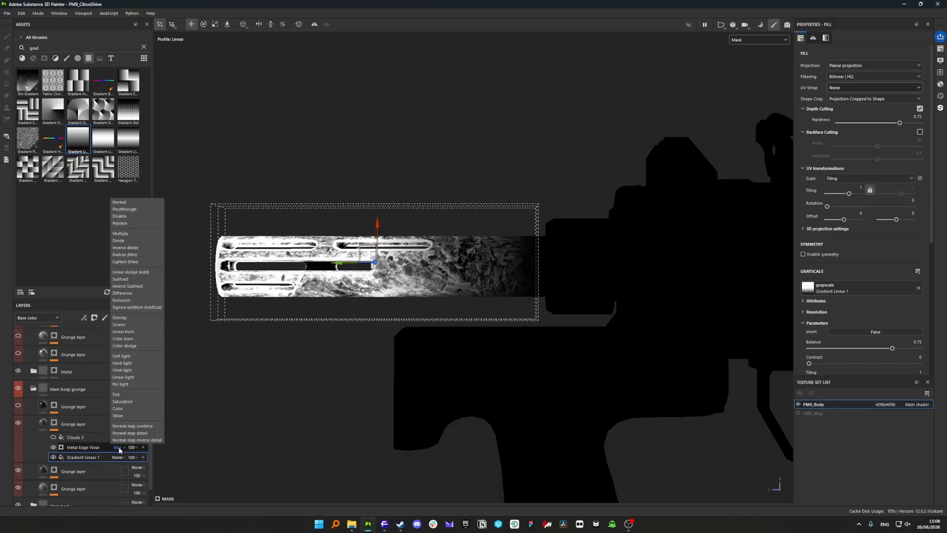
click(118, 445)
Re-enable Clouds 3 in the mask, review its settings and return to the layer's material view
click(53, 437)
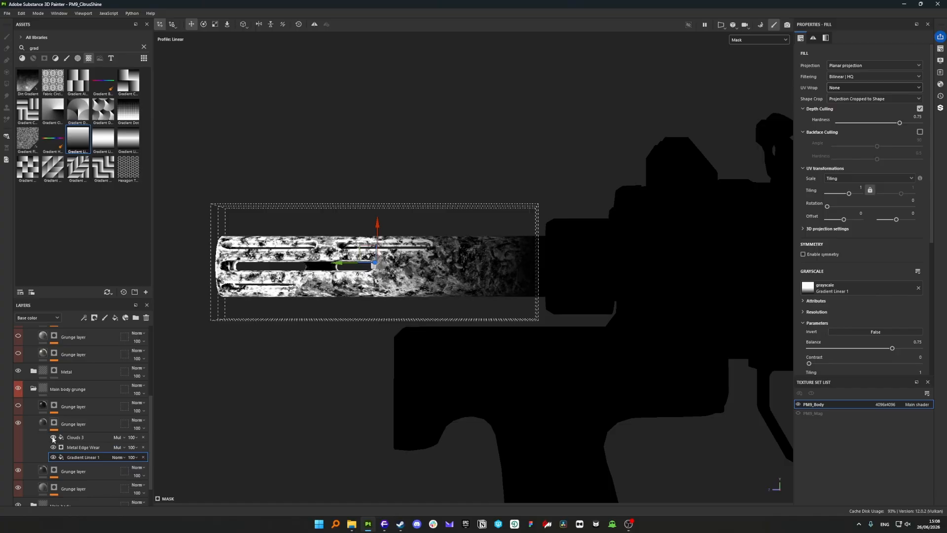
click(82, 437)
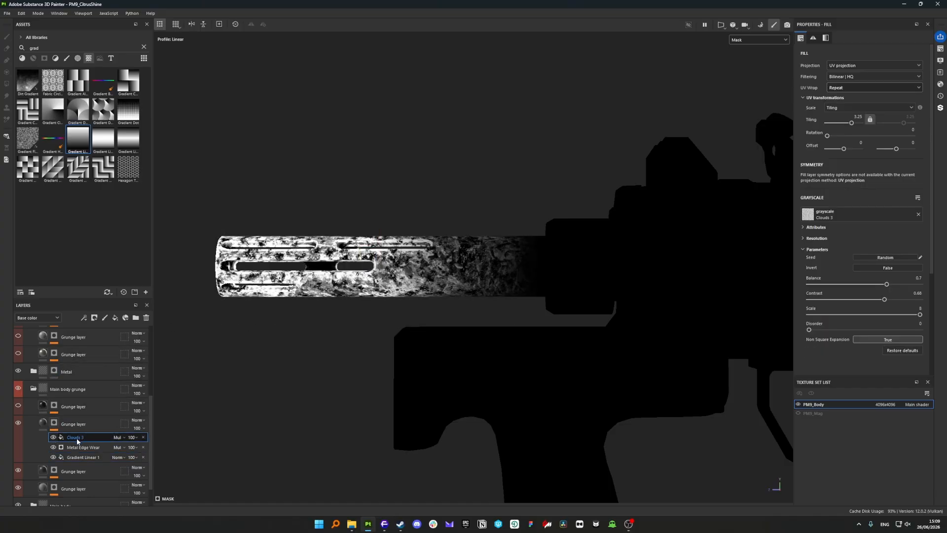
click(44, 424)
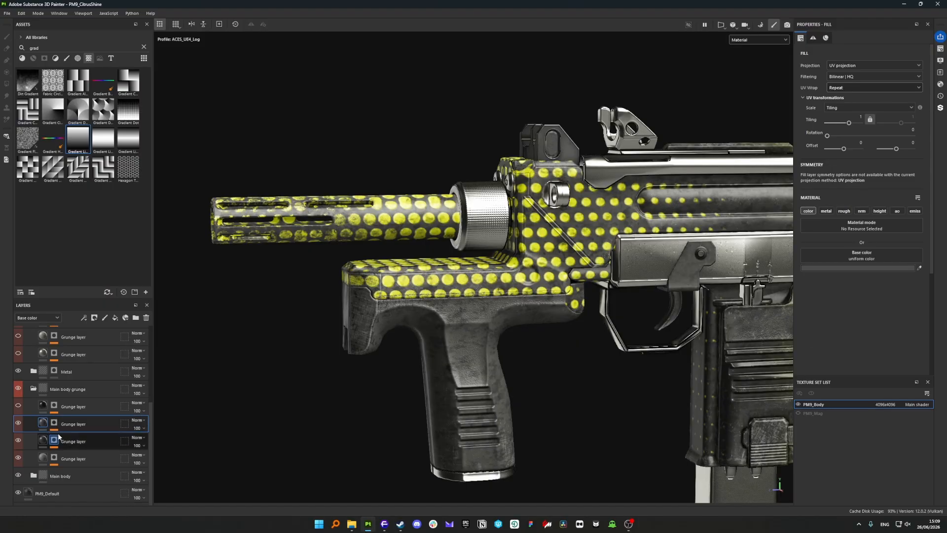
Show the mask of the top Grunge layer in Main body grunge and inspect it across the whole gun
scroll(344, 379, down, 1)
alt+click(54, 407)
alt+drag(206, 402, 307, 338)
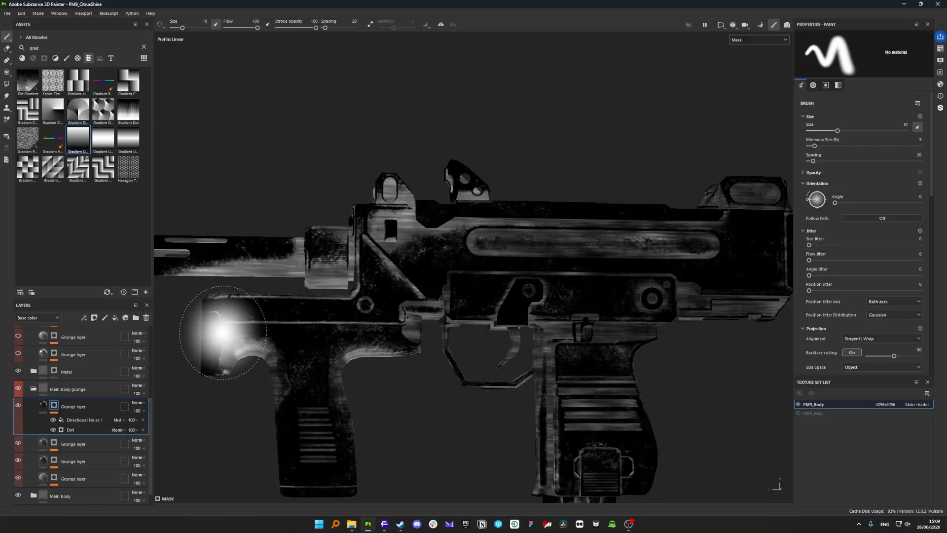
alt+drag(370, 295, 397, 329)
right_click(287, 377)
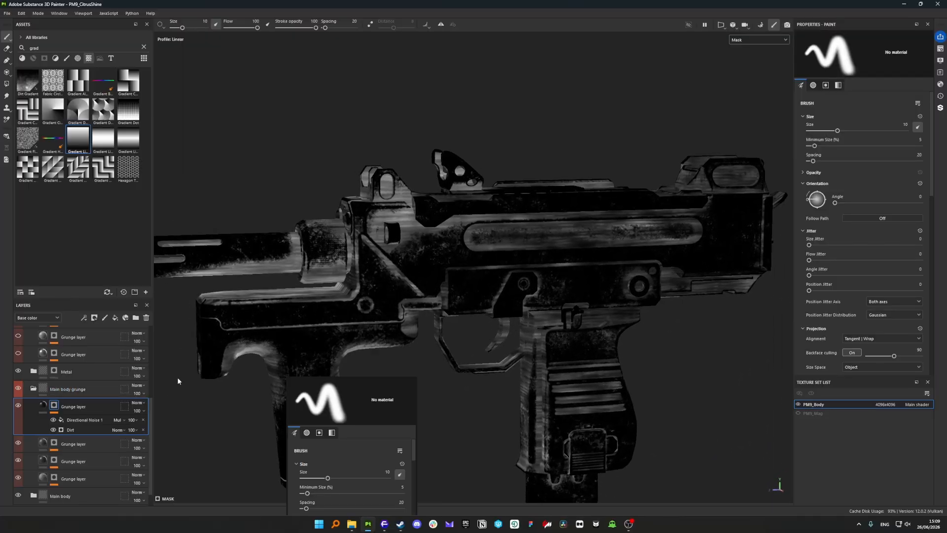
Open the mask's Dirt generator and compare the mask with Directional Noise 1 hidden and shown
click(81, 429)
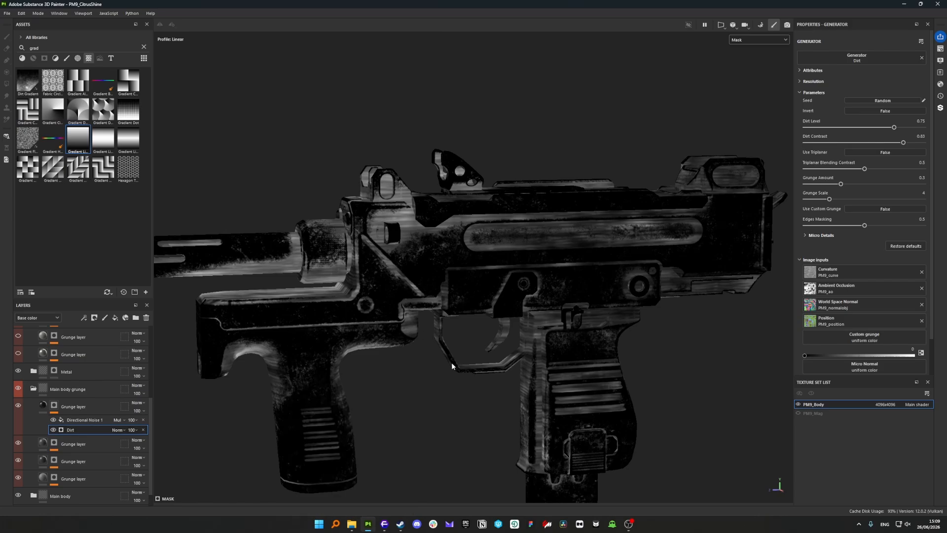
click(54, 420)
alt+drag(317, 320, 296, 312)
click(54, 420)
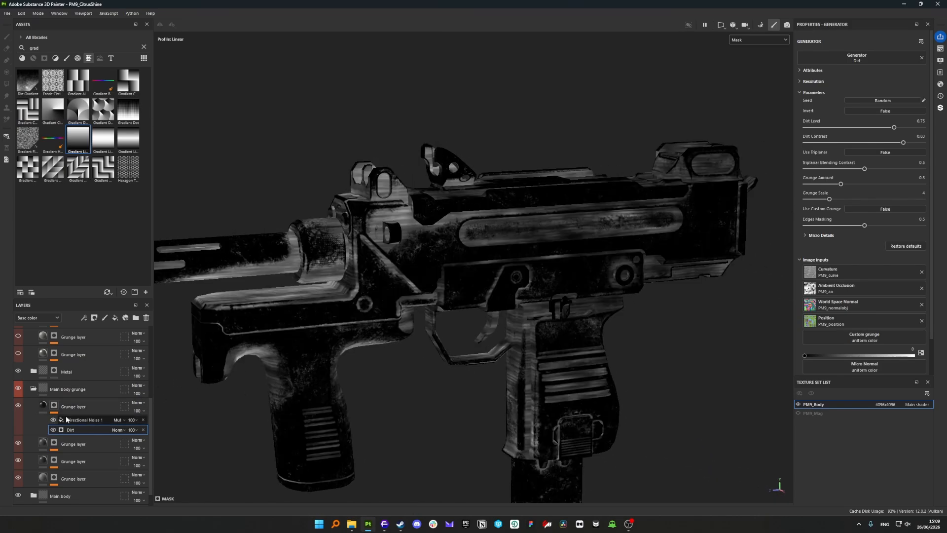
Open the Directional Noise 1 fill's settings and examine its streaks over the gun body
click(81, 420)
alt+drag(419, 276, 400, 277)
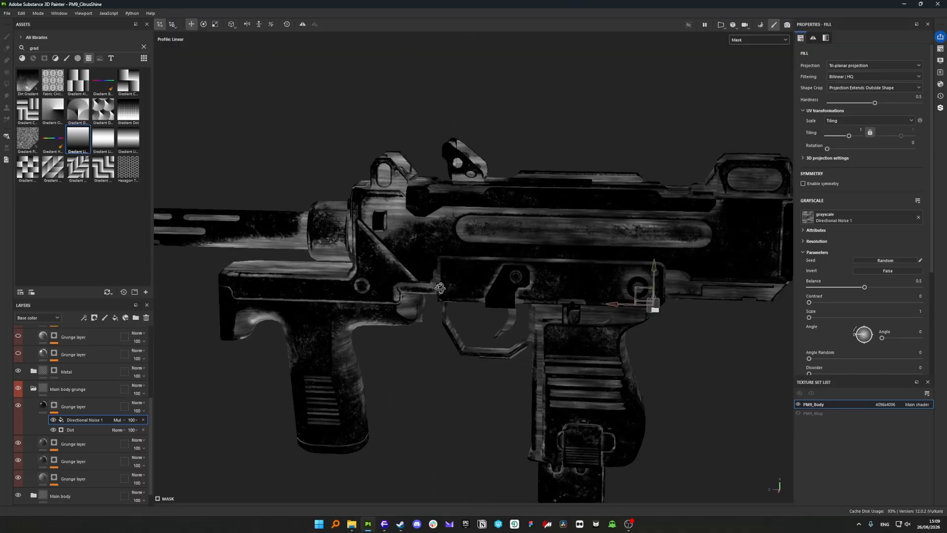
alt+right_drag(400, 278, 445, 289)
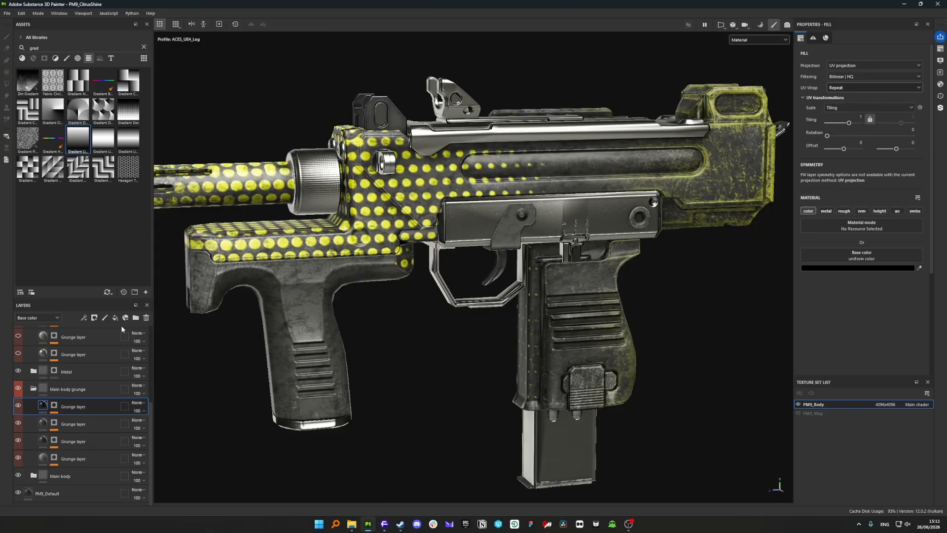
Make the Grunge layer directly above the Metal folder visible and frame the receiver and trigger area
click(76, 354)
scroll(81, 360, up, 3)
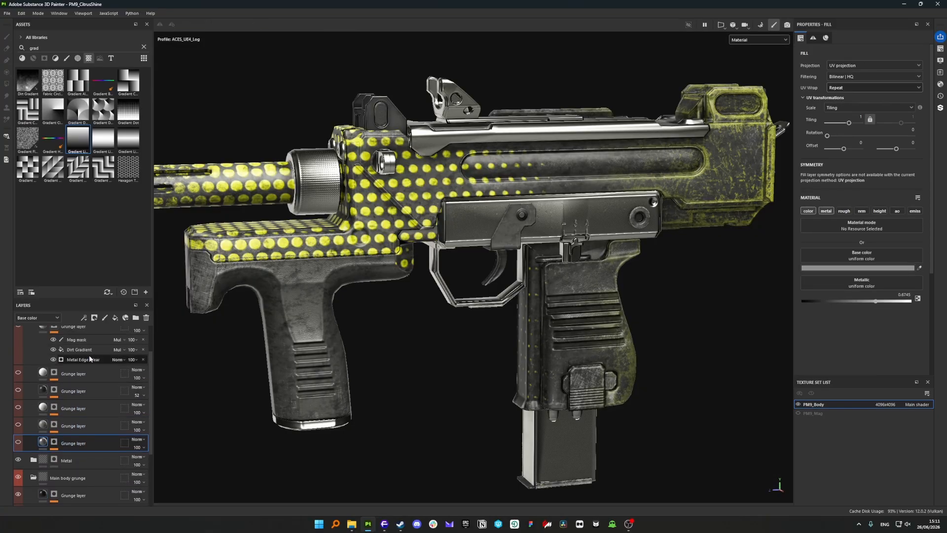
alt+drag(311, 341, 434, 358)
alt+middle_drag(433, 358, 403, 322)
alt+drag(403, 322, 407, 303)
alt+right_drag(407, 302, 442, 241)
alt+middle_drag(441, 241, 412, 255)
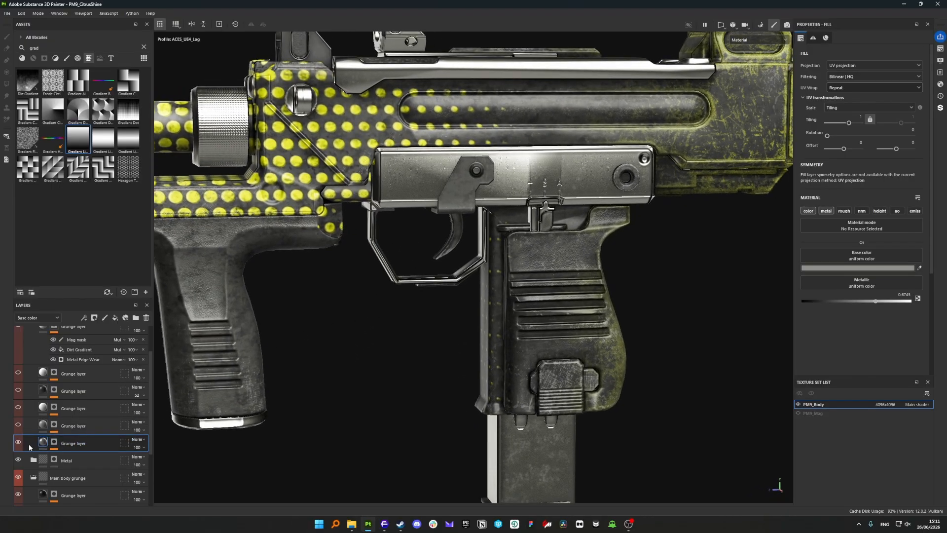
Show the mask of the Grunge layer directly above the Metal folder and inspect its flakes on the receiver
alt+click(54, 441)
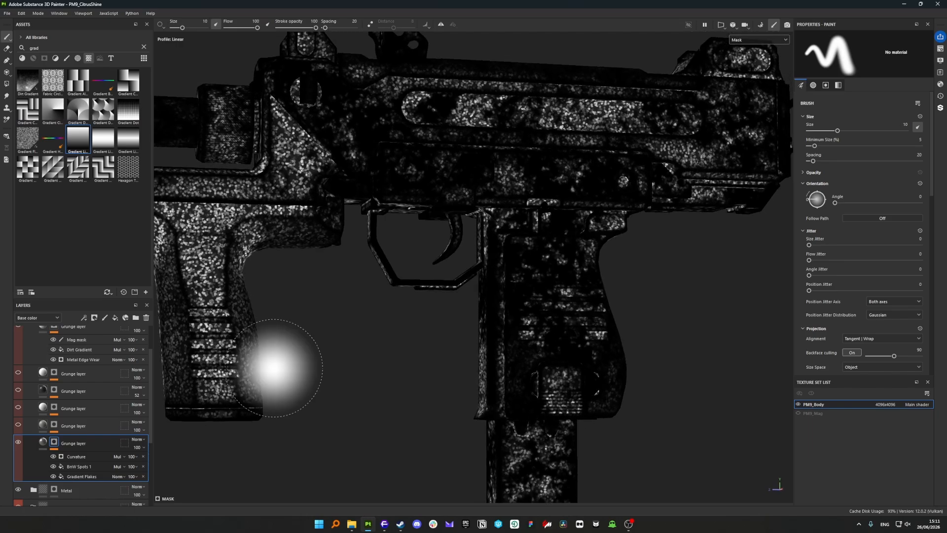
alt+middle_drag(286, 252, 380, 363)
alt+right_drag(380, 364, 425, 315)
alt+drag(425, 315, 441, 323)
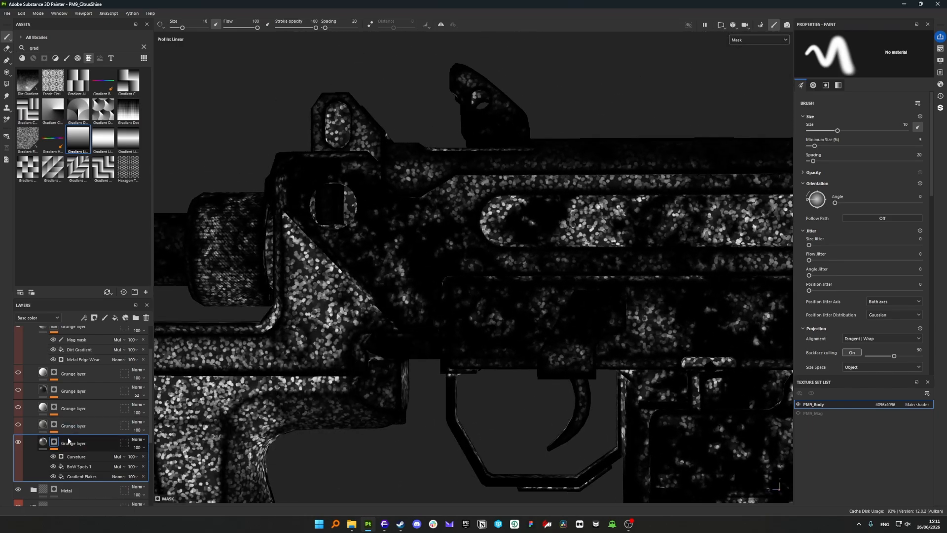
Return to the layer's material view and inspect the metal receiver plate up close and under rotated lighting
click(46, 443)
alt+middle_drag(572, 294, 427, 315)
alt+right_drag(428, 315, 428, 273)
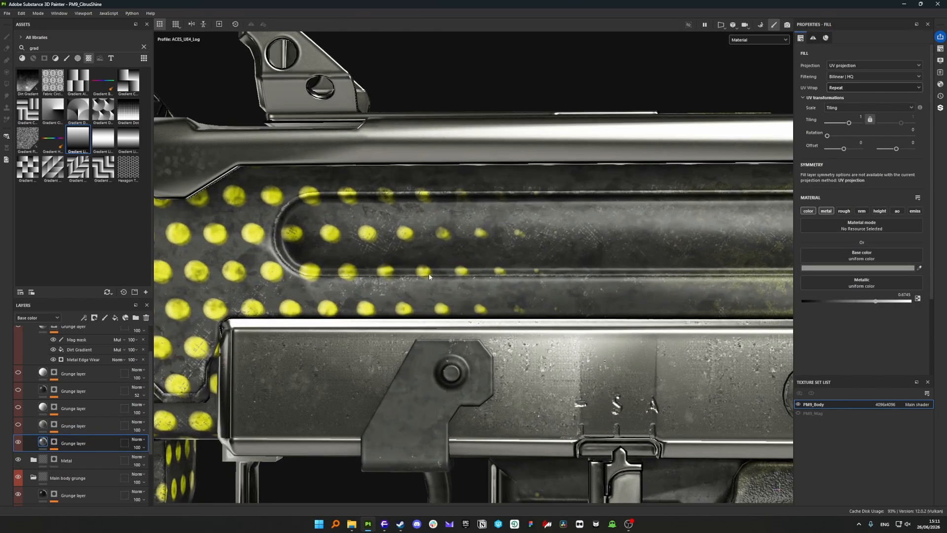
mouse_move(428, 273)
alt+mouse_down()
mouse_move(432, 266)
mouse_move(423, 288)
alt+mouse_up()
alt+right_drag(423, 289, 413, 392)
alt+middle_drag(413, 392, 416, 364)
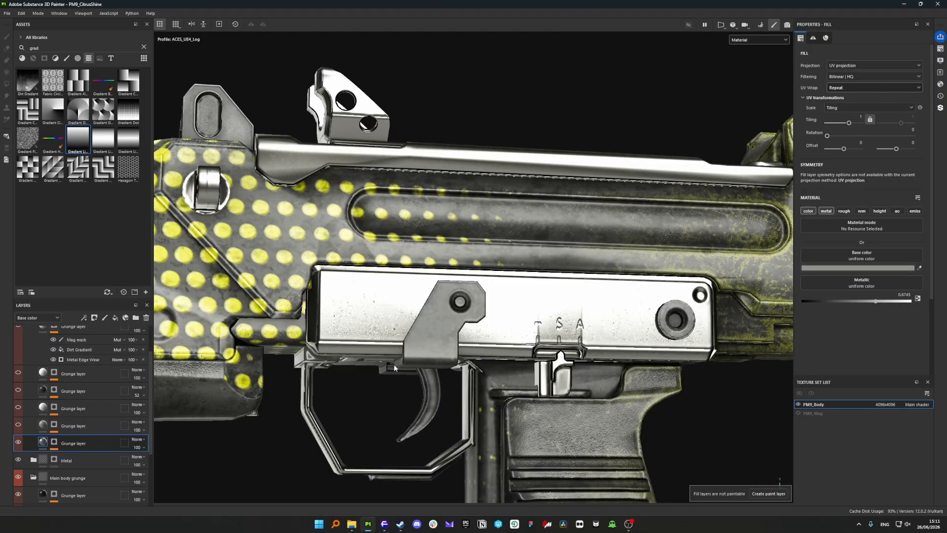
shift+right_drag(416, 365, 401, 367)
View only the base color channel and examine the grunge spots on the receiver plate
key(c)
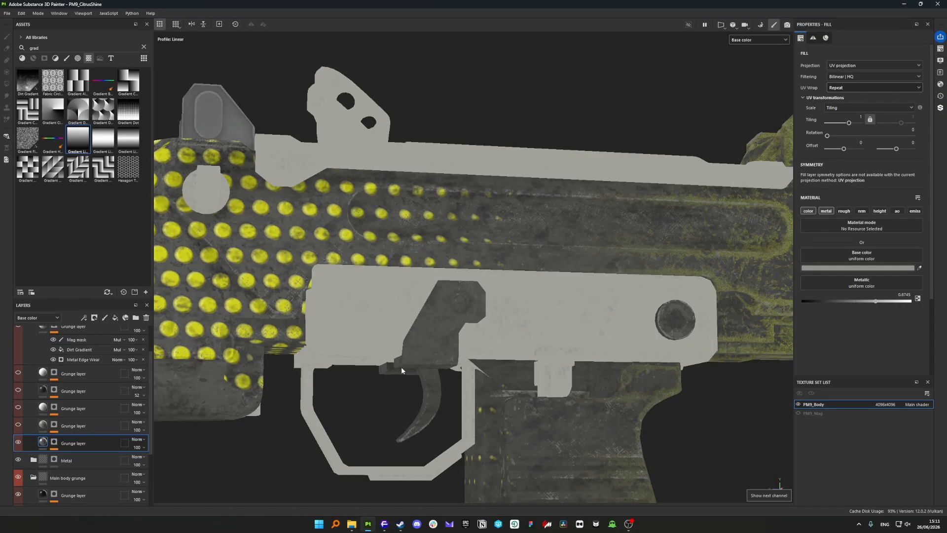
scroll(395, 356, up, 5)
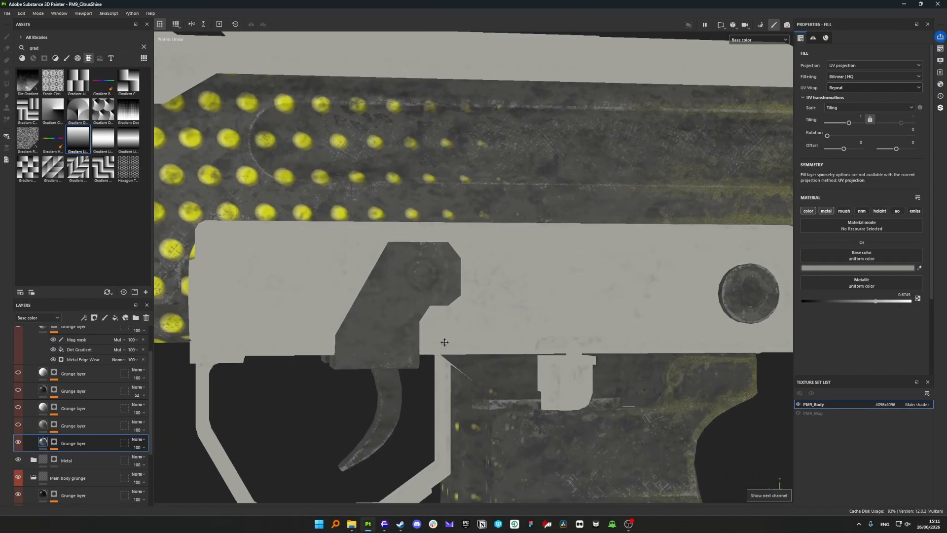
scroll(405, 345, up, 3)
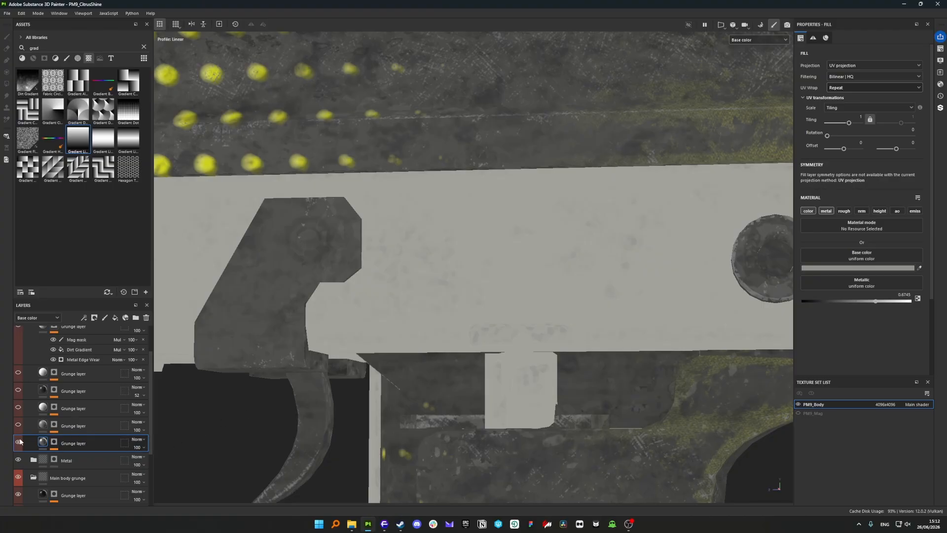
scroll(366, 333, down, 6)
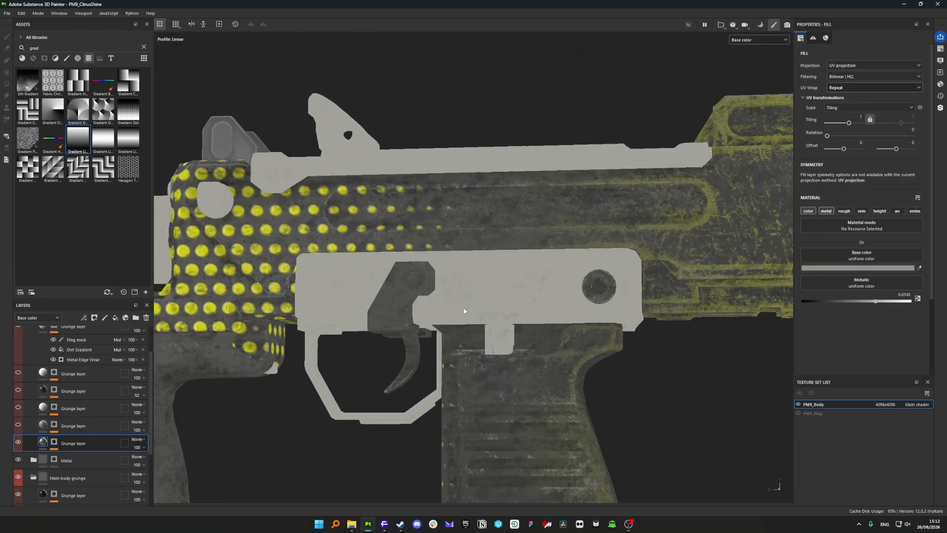
Show the layer's mask again and set its Curvature generator's Global Balance to 0.21
alt+click(54, 442)
scroll(330, 370, up, 4)
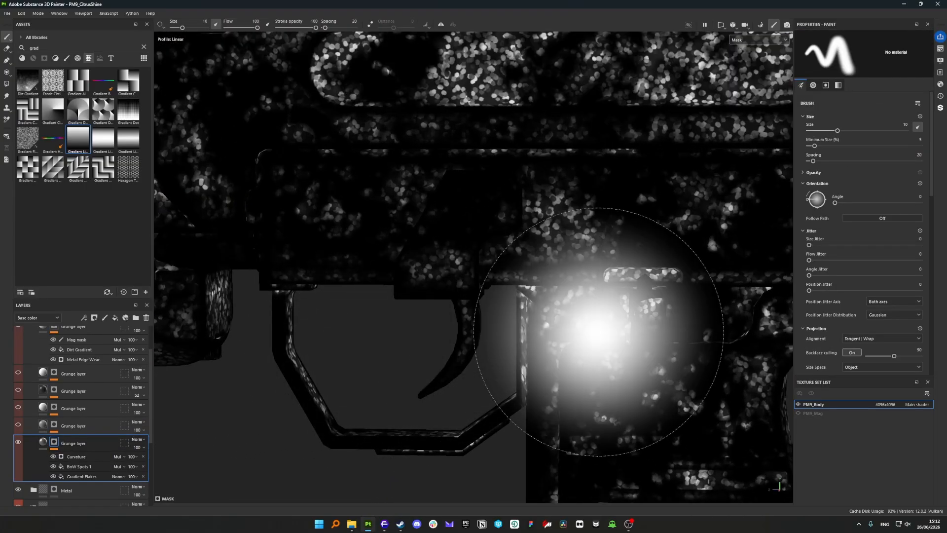
click(78, 456)
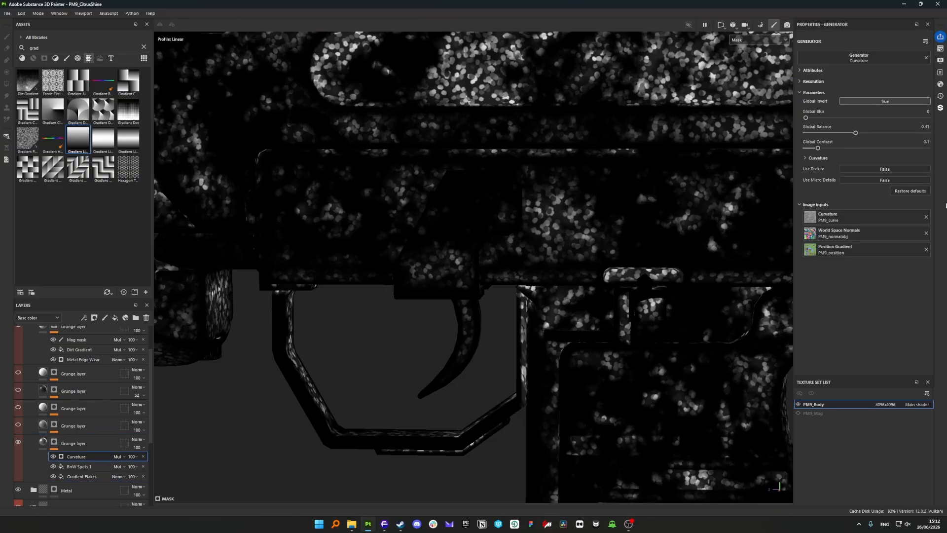
drag(847, 133, 837, 130)
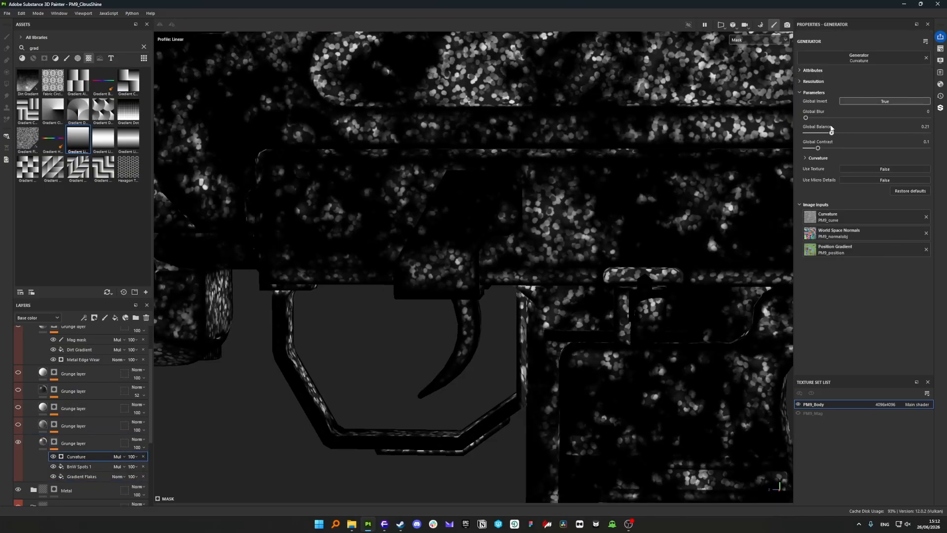
scroll(453, 225, down, 10)
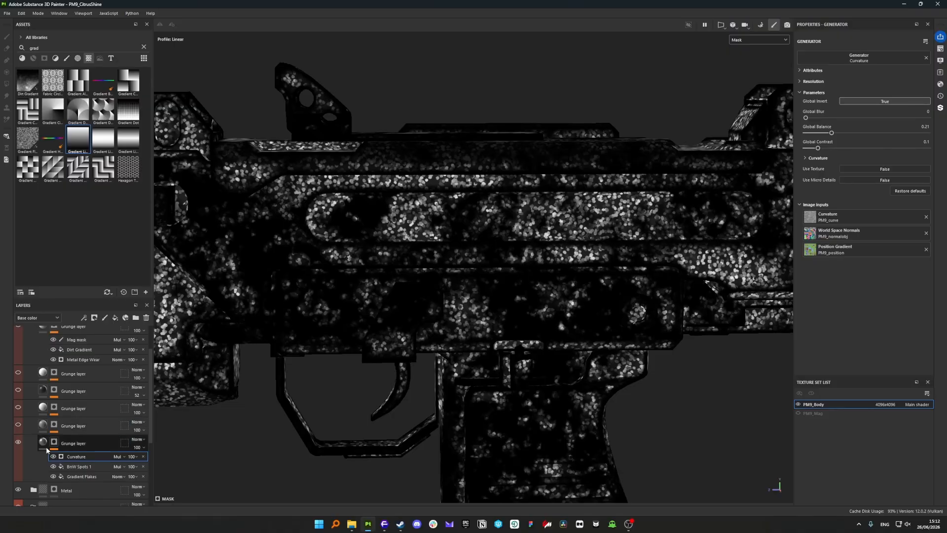
Return to the layer's fill in base color view and check the adjusted grunge spots on the metal parts
click(51, 444)
scroll(561, 309, up, 5)
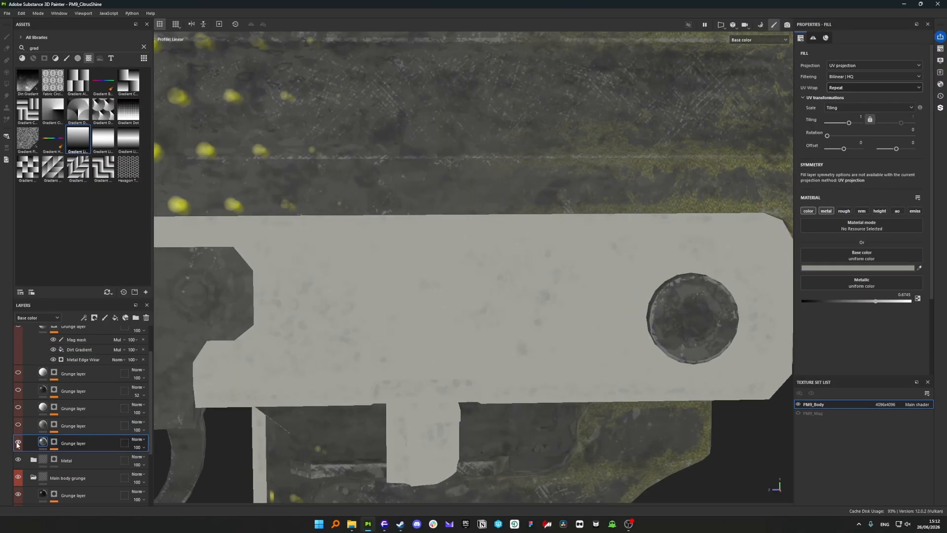
scroll(530, 325, down, 3)
alt+drag(424, 325, 407, 309)
scroll(389, 327, down, 4)
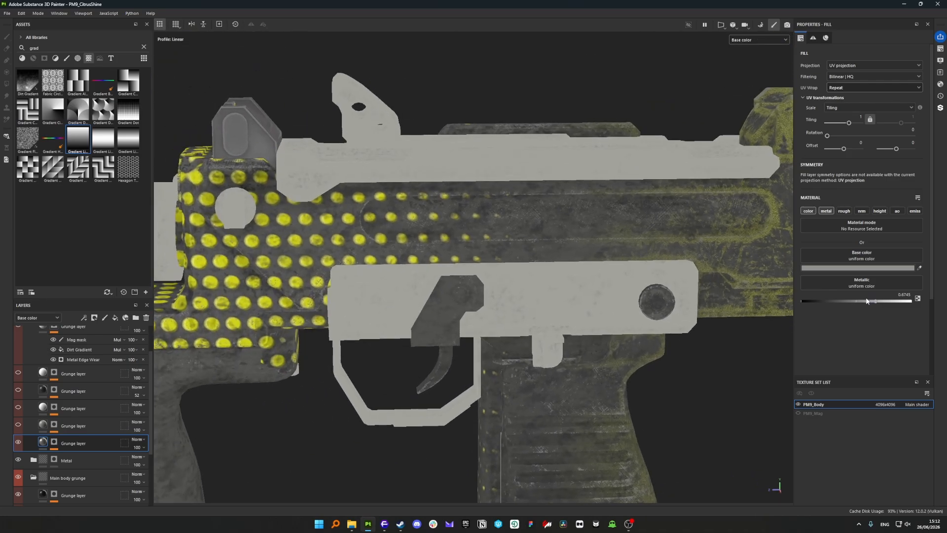
Display only the Metallic channel on the model
click(759, 40)
click(745, 82)
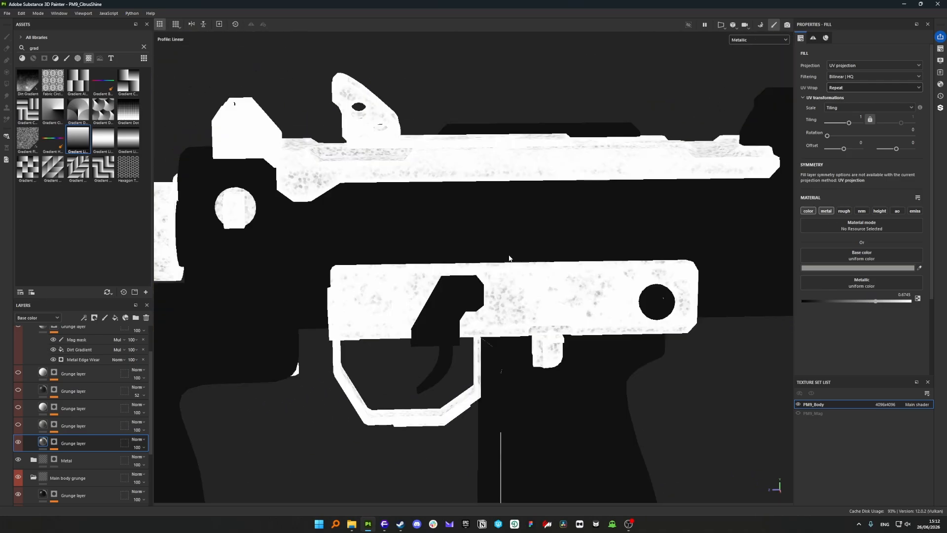
Examine the grunge spots in the Metallic channel on the receiver plate above the trigger
scroll(488, 349, up, 5)
alt+drag(487, 349, 393, 259)
scroll(470, 276, up, 4)
alt+drag(470, 276, 506, 300)
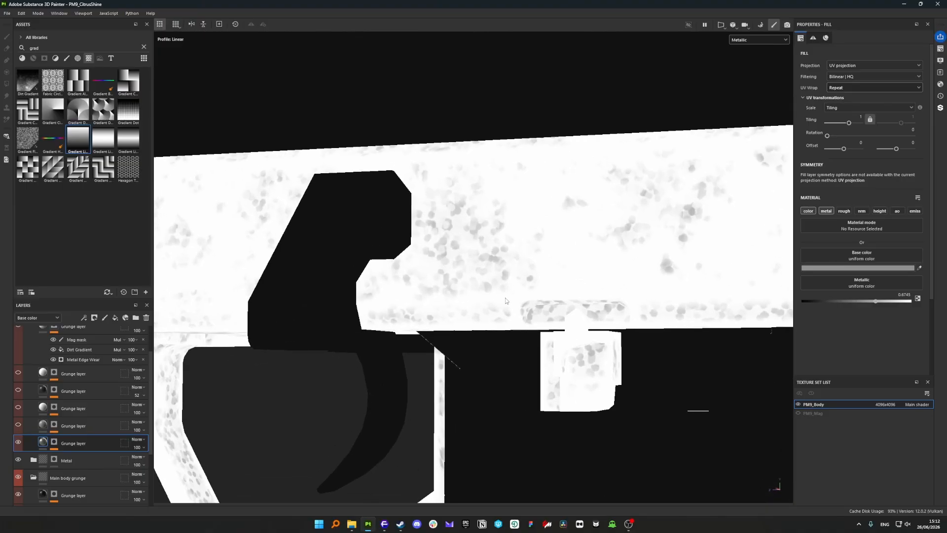
Switch the model display back to full Material and inspect the grunge on the metal parts under different lighting angles
click(745, 43)
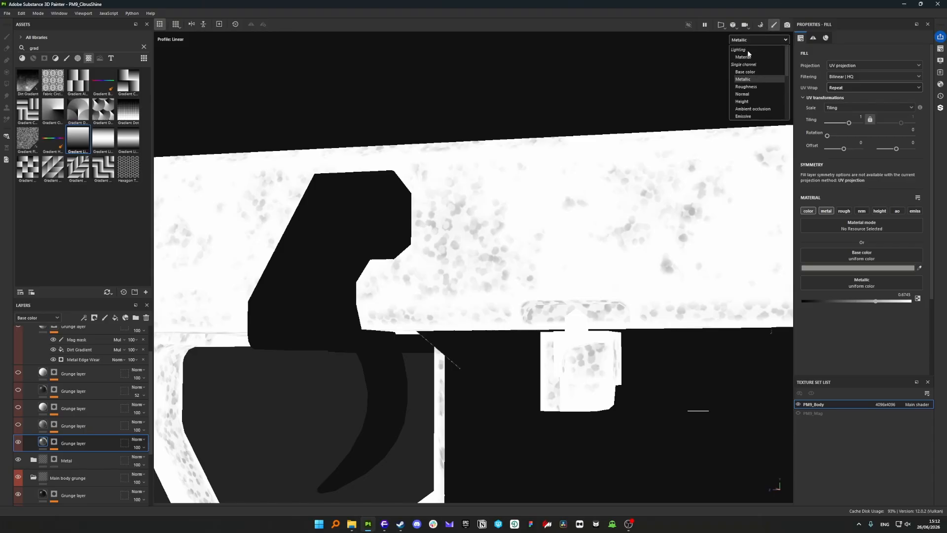
click(748, 53)
scroll(383, 212, down, 5)
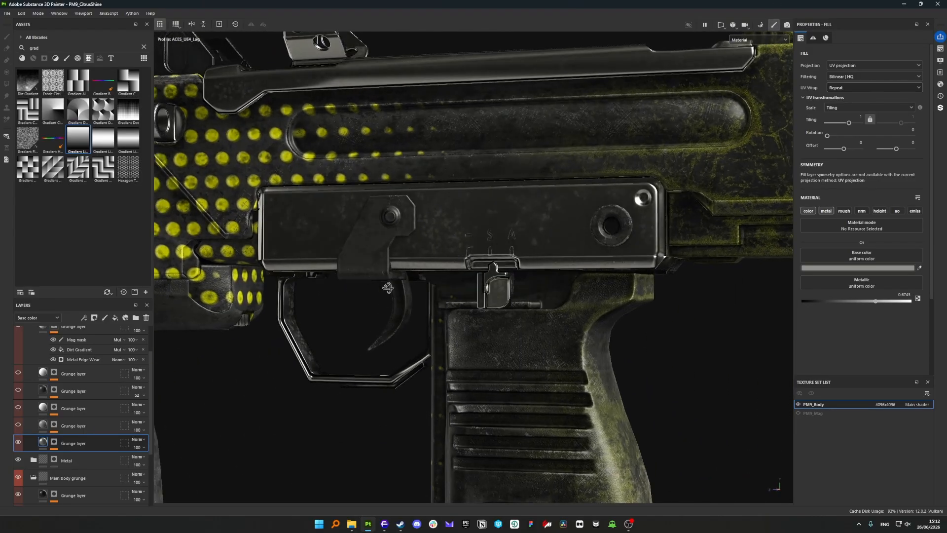
alt+drag(388, 287, 461, 294)
scroll(461, 293, down, 3)
mouse_move(461, 293)
shift+right_down()
mouse_move(474, 294)
mouse_move(463, 283)
shift+right_up()
scroll(463, 282, up, 3)
alt+drag(463, 282, 480, 296)
scroll(480, 297, down, 2)
shift+right_drag(481, 297, 455, 297)
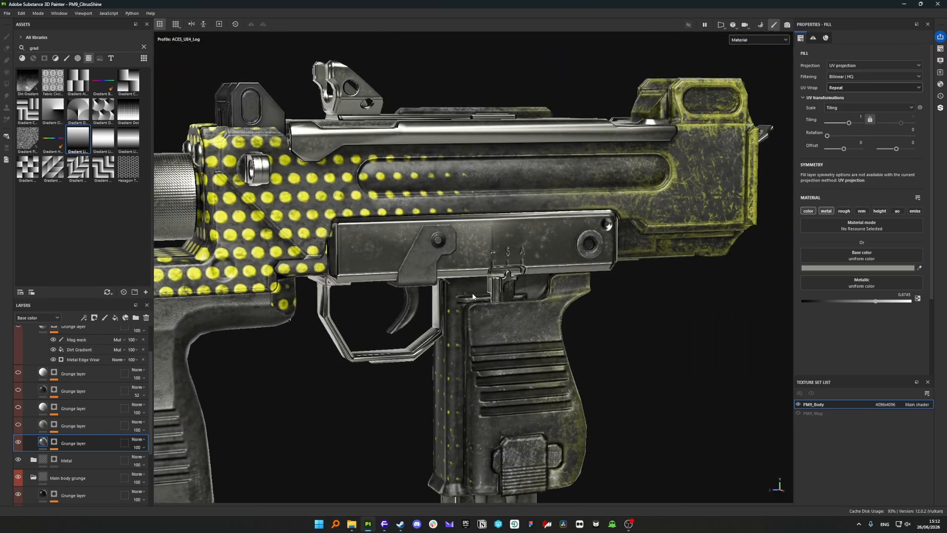
alt+drag(454, 297, 414, 294)
Enable the second grunge layer from the bottom of the group and display its mask on the gun
click(54, 445)
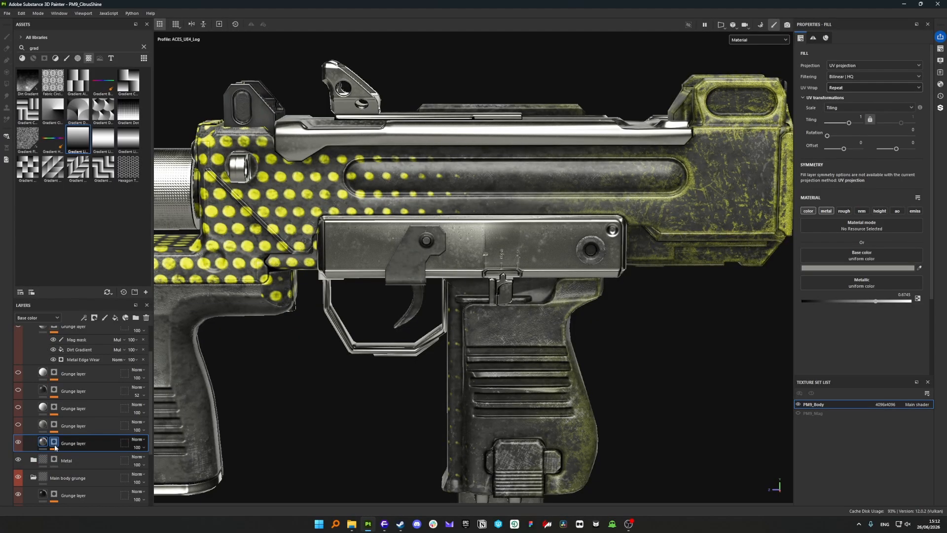
alt+click(55, 445)
click(43, 443)
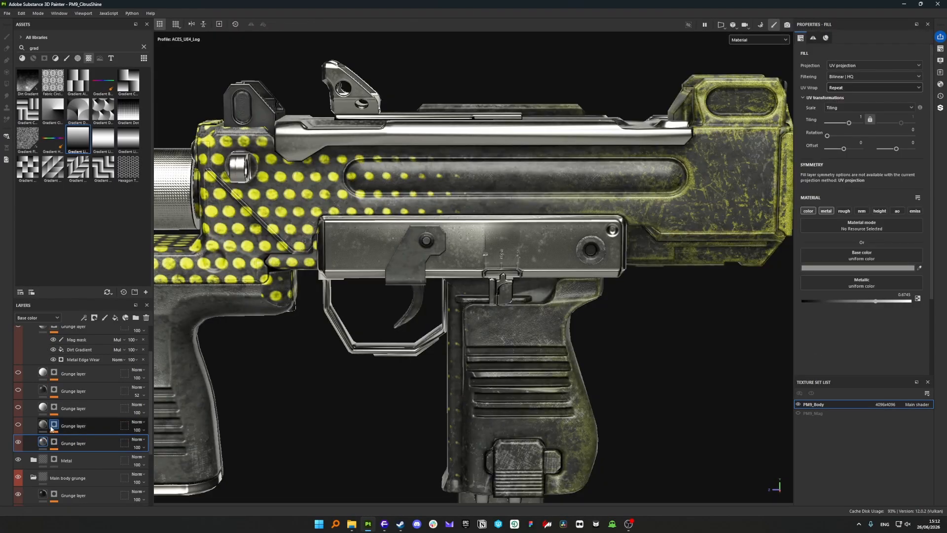
alt+click(53, 426)
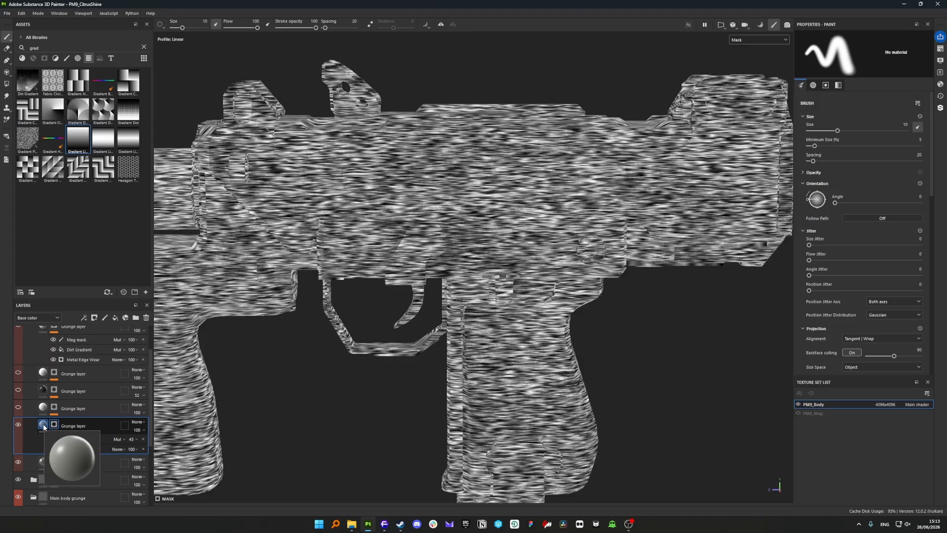
alt+middle_drag(396, 372, 474, 389)
alt+drag(473, 389, 548, 357)
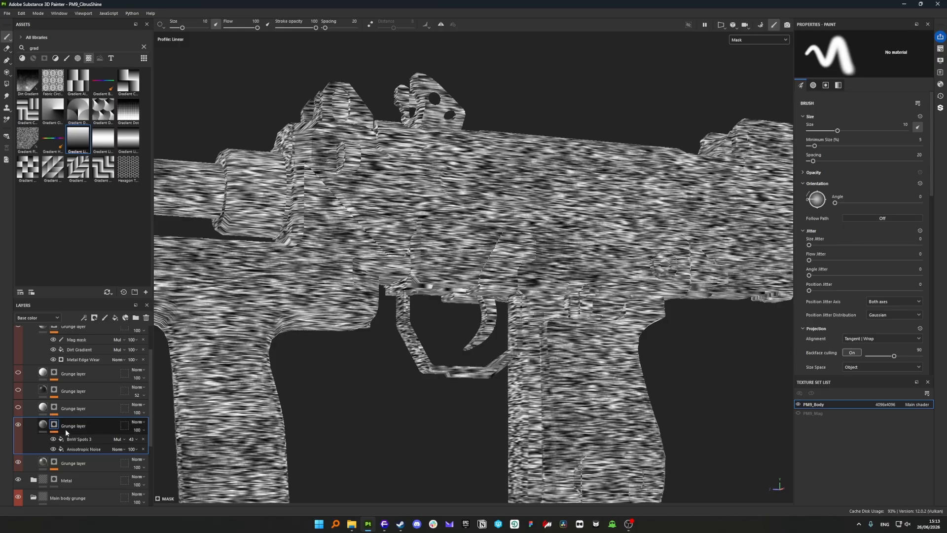
Open the mask's Anisotropic Noise fill and inspect its streaks up close on the gun body
click(93, 450)
scroll(436, 257, up, 3)
alt+drag(436, 258, 504, 271)
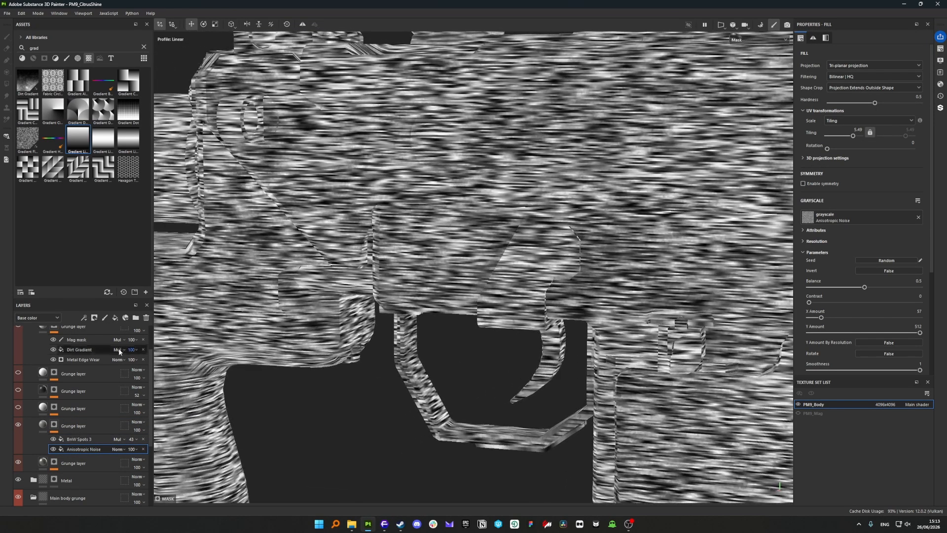
Select the BnW Spots 3 fill and toggle its visibility to compare the streaked mask with and without it
click(79, 438)
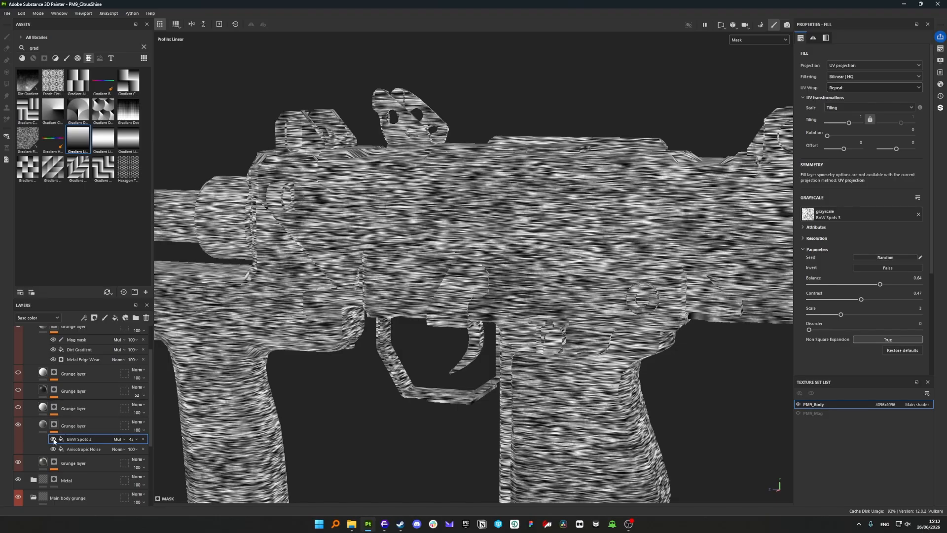
click(53, 438)
click(54, 439)
click(53, 439)
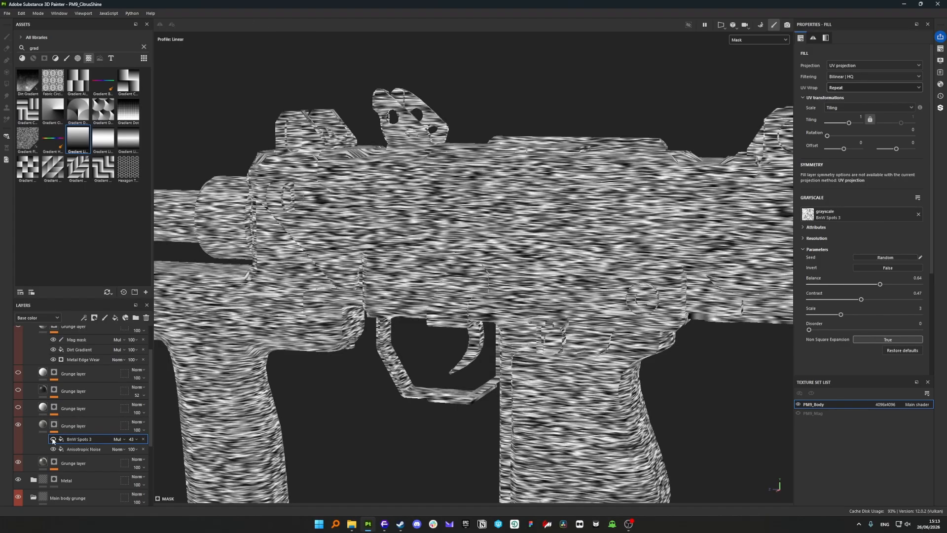
click(53, 439)
scroll(497, 291, up, 5)
alt+drag(497, 291, 525, 321)
scroll(526, 321, down, 4)
scroll(480, 300, up, 4)
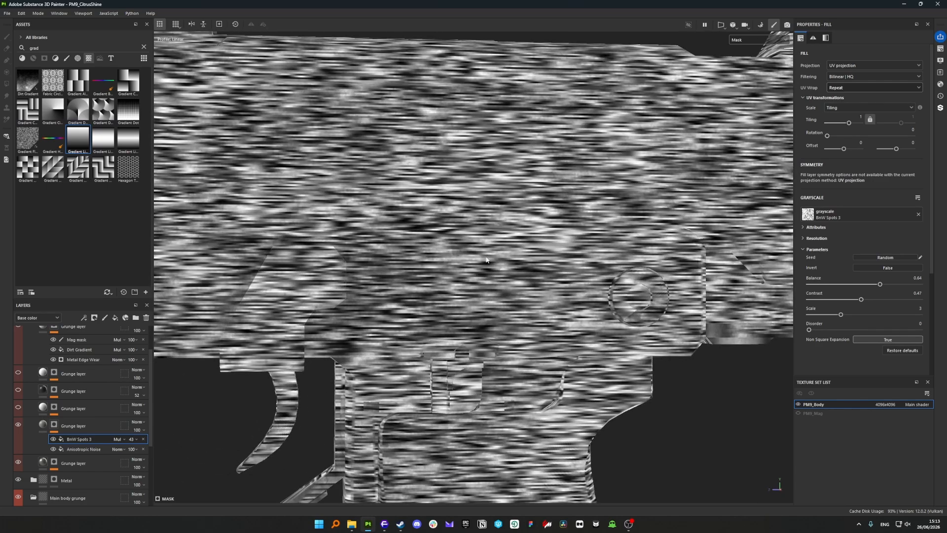
scroll(485, 259, down, 2)
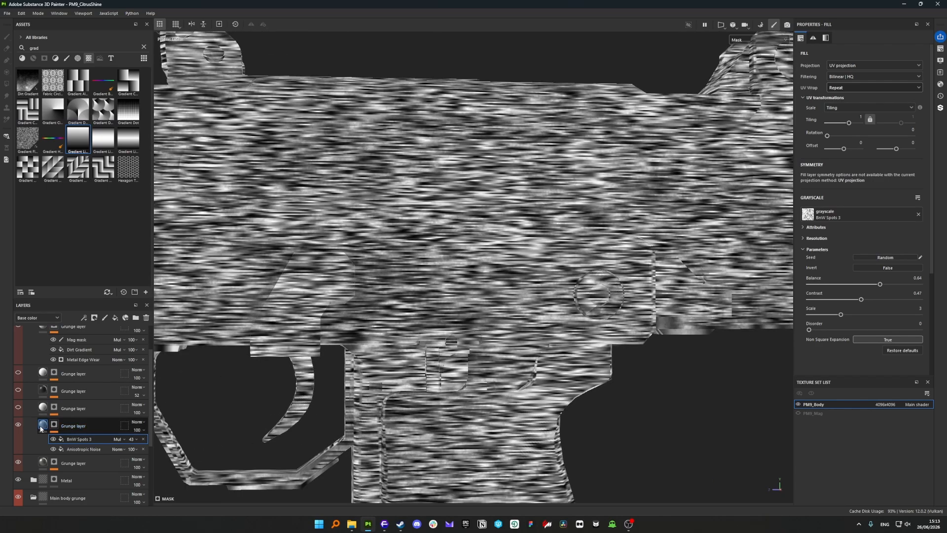
Return to the streaked layer's fill in Material view and toggle the layer off and on to compare its effect
click(43, 425)
click(54, 425)
scroll(274, 328, down, 3)
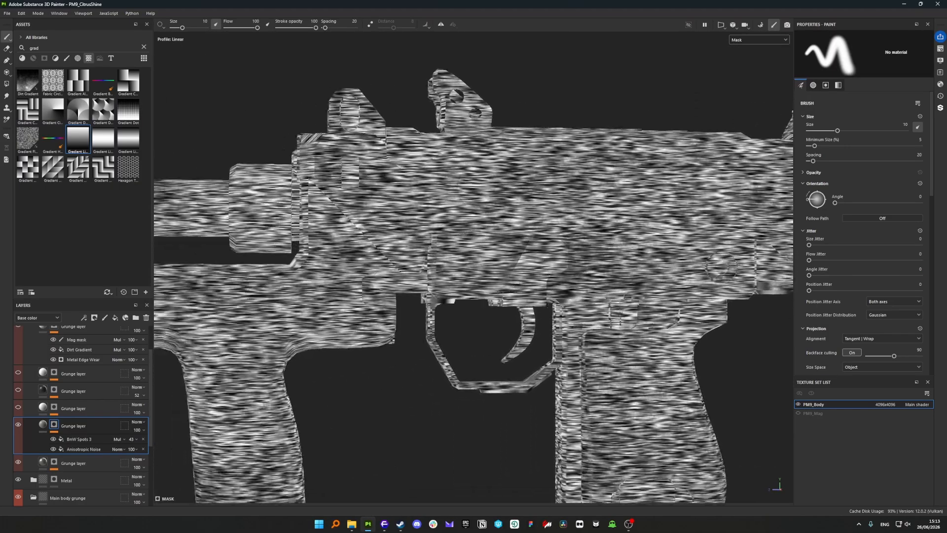
scroll(373, 336, up, 2)
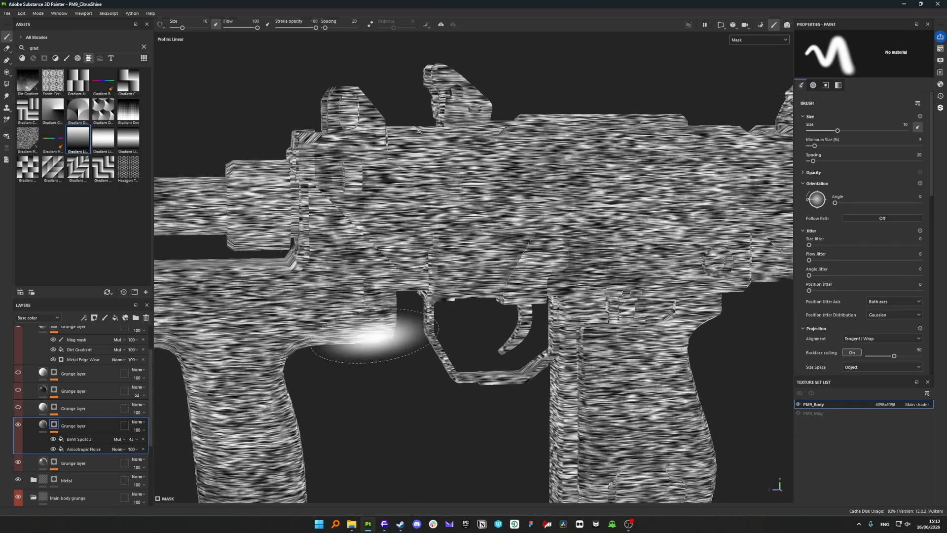
click(43, 423)
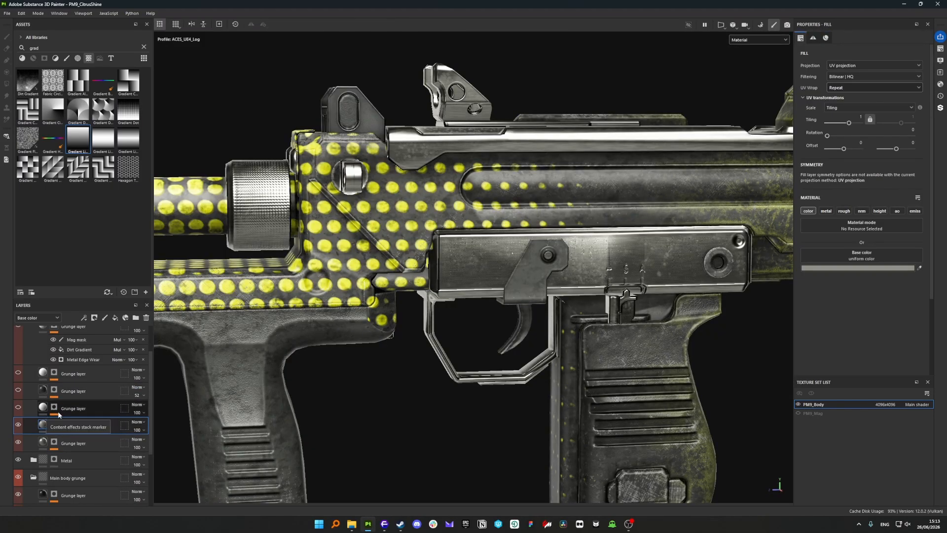
click(17, 426)
click(18, 427)
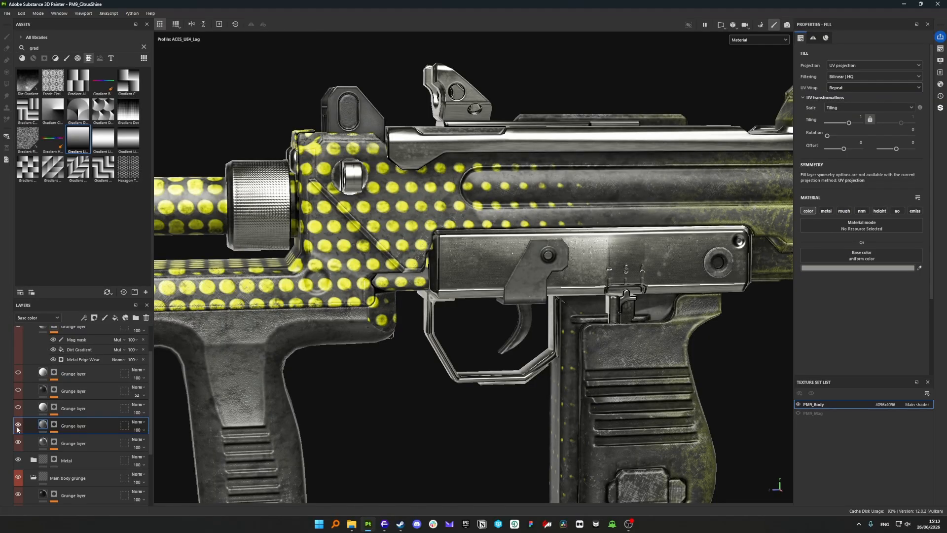
Inspect the streaks on the metal receiver from several angles and light directions, toggling the layer's visibility again
alt+drag(428, 350, 456, 340)
alt+middle_drag(456, 340, 328, 348)
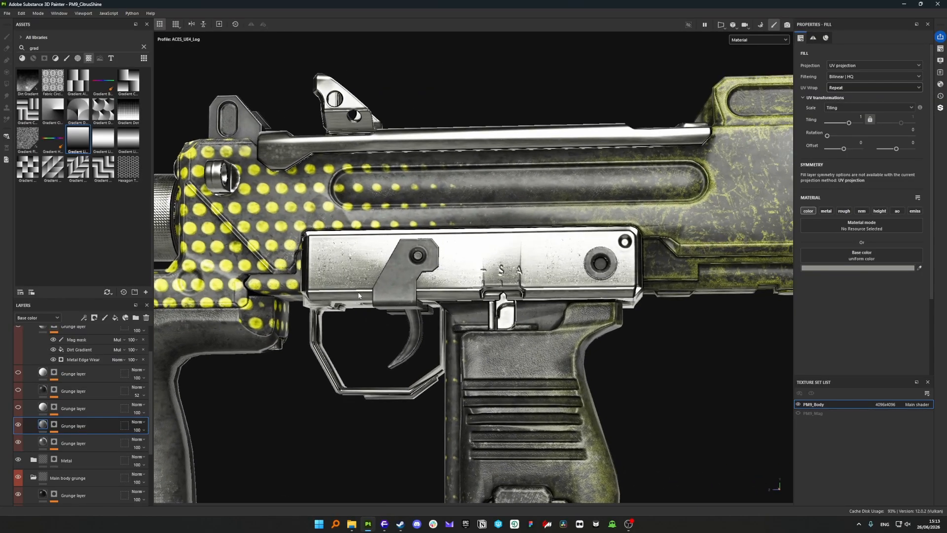
alt+drag(328, 347, 346, 324)
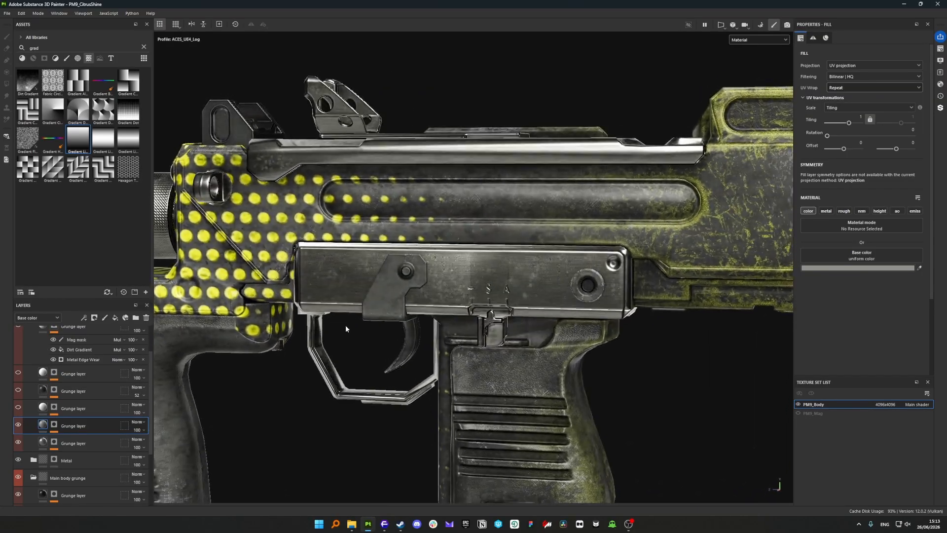
shift+right_drag(345, 324, 333, 323)
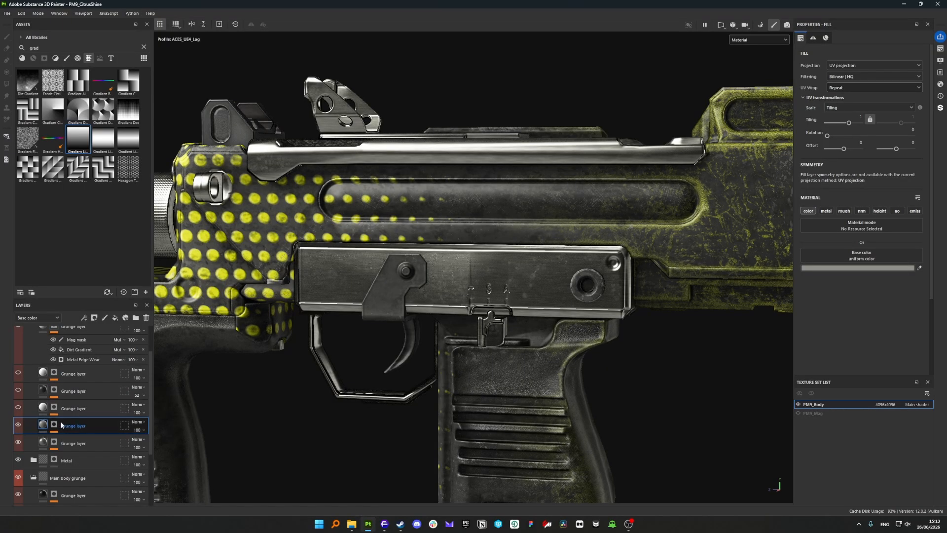
alt+drag(361, 376, 371, 378)
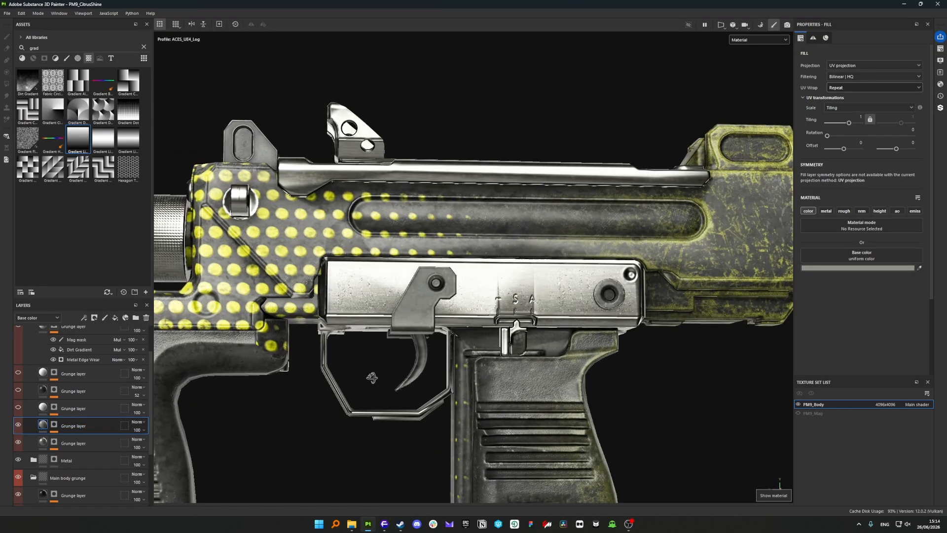
mouse_move(221, 468)
alt+mouse_down()
mouse_move(250, 469)
mouse_move(238, 471)
alt+mouse_up()
click(19, 425)
click(18, 425)
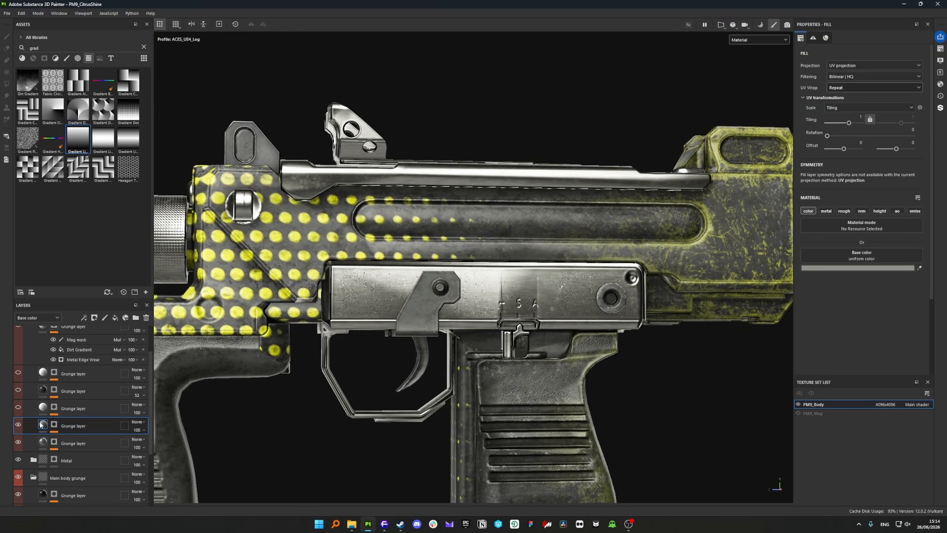
Display the mask of the Metal Edge Wear grunge layer above and examine its edges around the gun
click(54, 408)
alt+click(54, 408)
alt+middle_drag(364, 344, 466, 266)
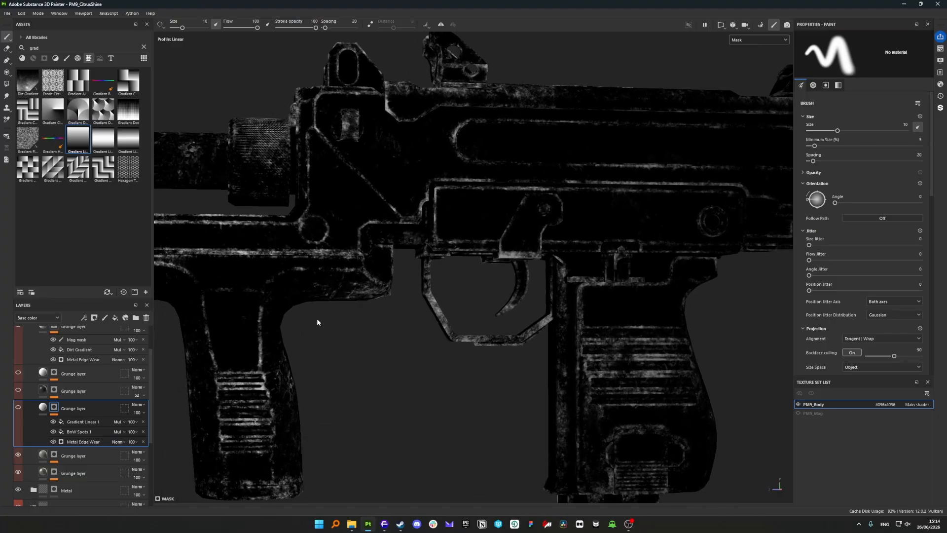
alt+drag(317, 319, 309, 321)
alt+middle_drag(309, 321, 352, 325)
alt+right_drag(352, 325, 360, 280)
alt+middle_drag(535, 259, 474, 354)
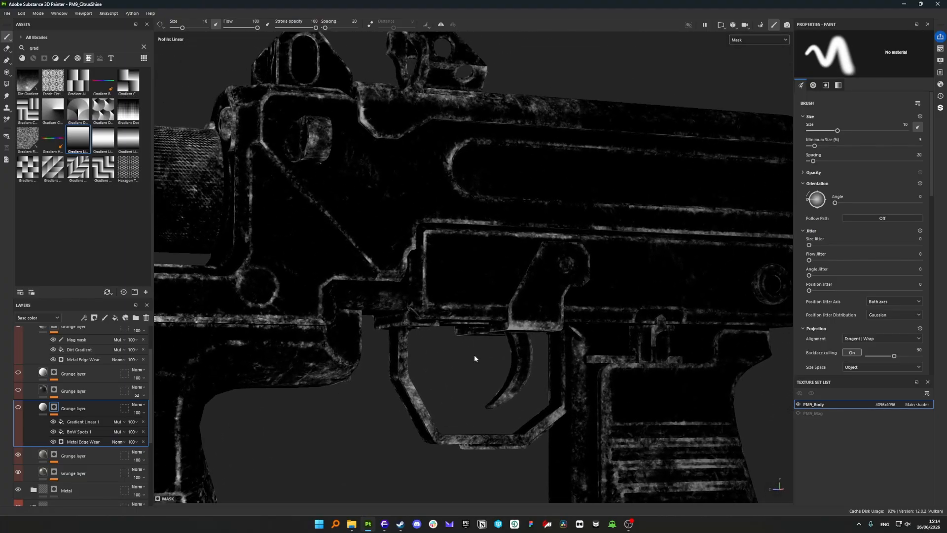
alt+drag(474, 354, 368, 342)
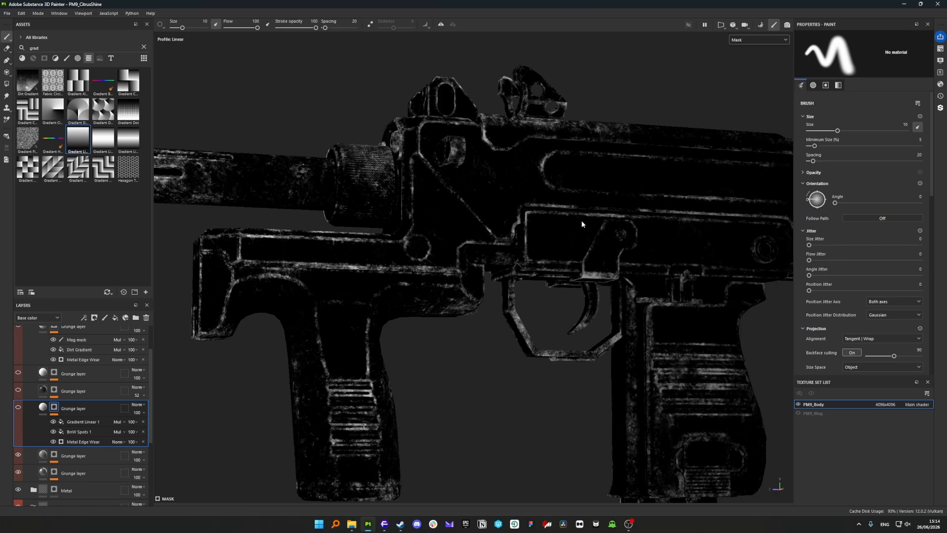
alt+drag(348, 286, 364, 290)
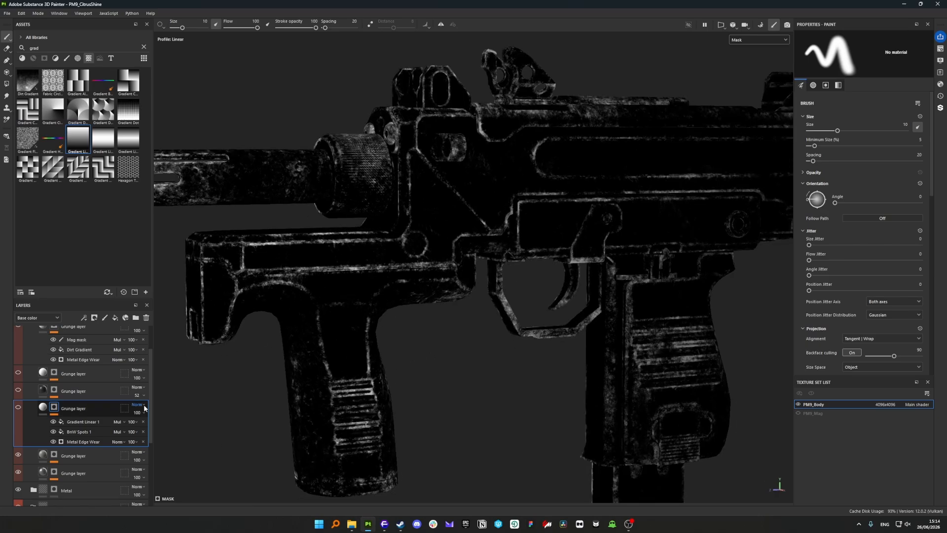
Select the mask's Gradient Linear 1 fill and toggle its visibility to compare the edge wear along the whole gun
click(91, 421)
scroll(436, 312, down, 5)
scroll(436, 312, down, 2)
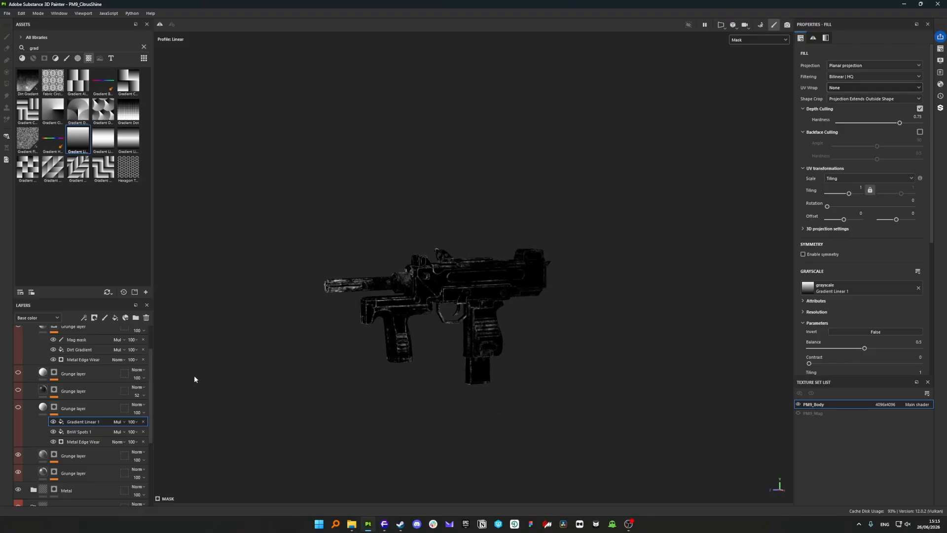
click(53, 422)
click(53, 421)
scroll(437, 282, up, 5)
scroll(437, 279, down, 2)
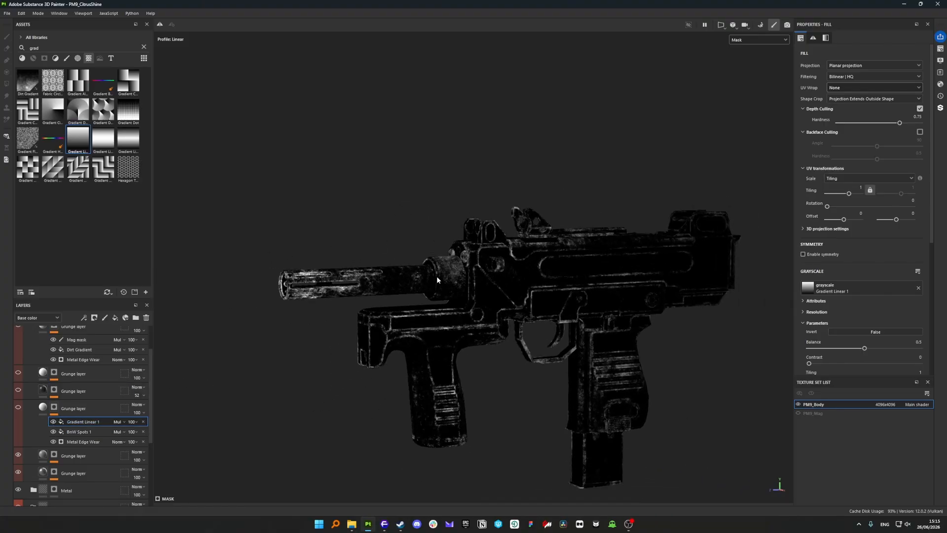
scroll(437, 280, down, 1)
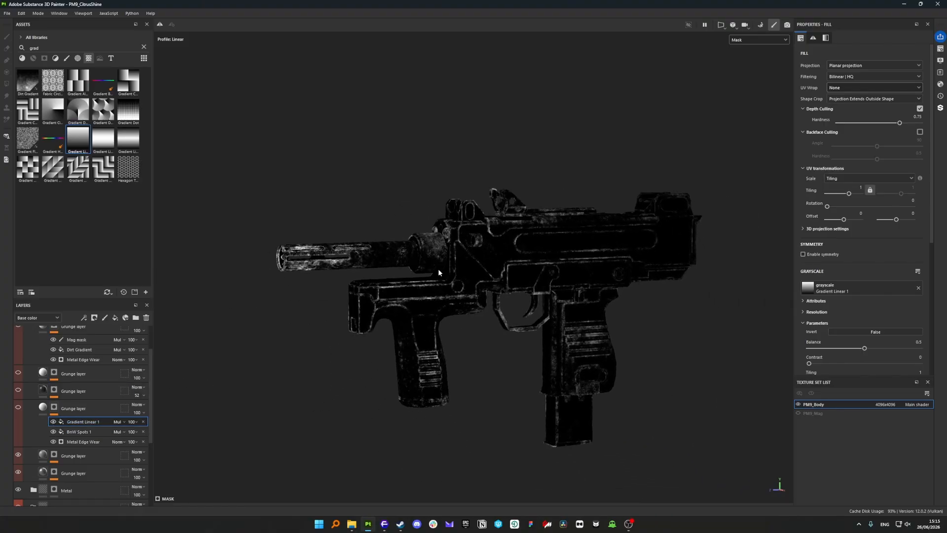
click(53, 422)
scroll(410, 285, up, 4)
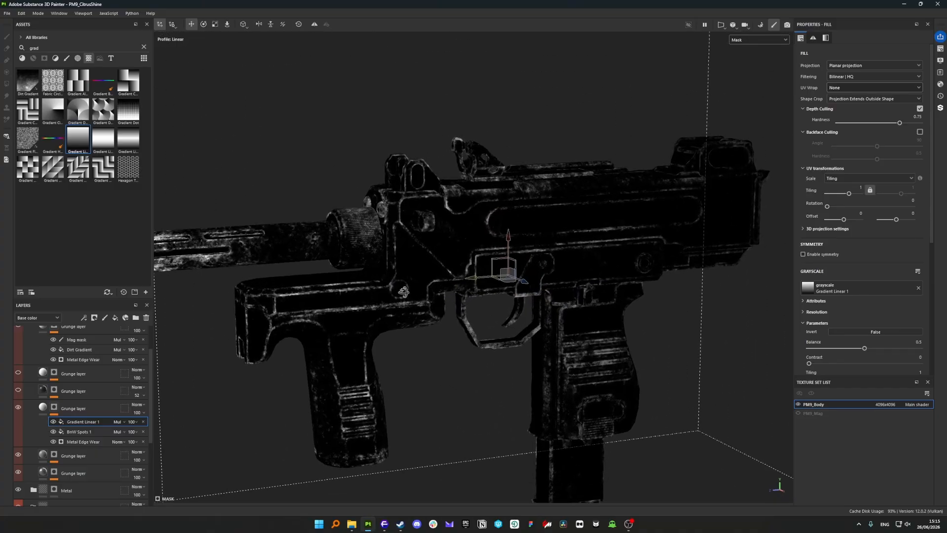
Examine how the planar gradient spreads the edge wear mask from the barrel to the rear of the gun
scroll(403, 291, down, 5)
scroll(379, 291, up, 2)
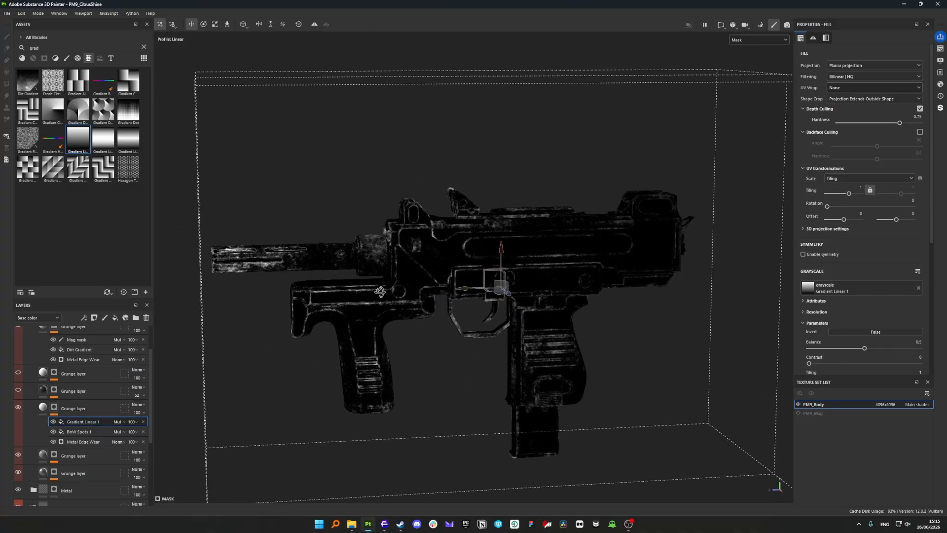
scroll(446, 269, down, 2)
alt+drag(478, 304, 624, 227)
scroll(288, 274, up, 6)
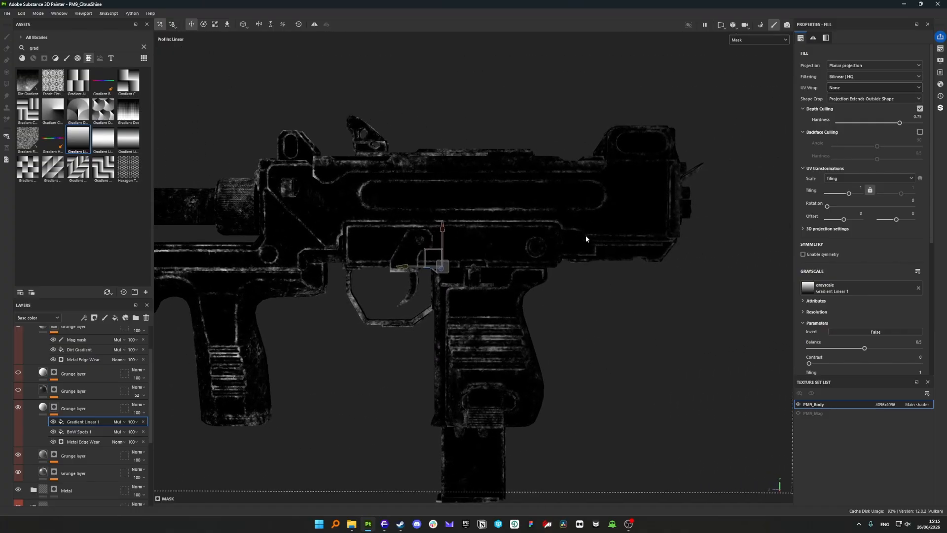
mouse_move(586, 238)
alt+mouse_down()
mouse_move(545, 242)
mouse_move(592, 232)
alt+mouse_up()
scroll(630, 197, up, 5)
alt+drag(630, 197, 705, 209)
scroll(676, 192, down, 5)
scroll(518, 267, up, 3)
alt+drag(473, 281, 447, 295)
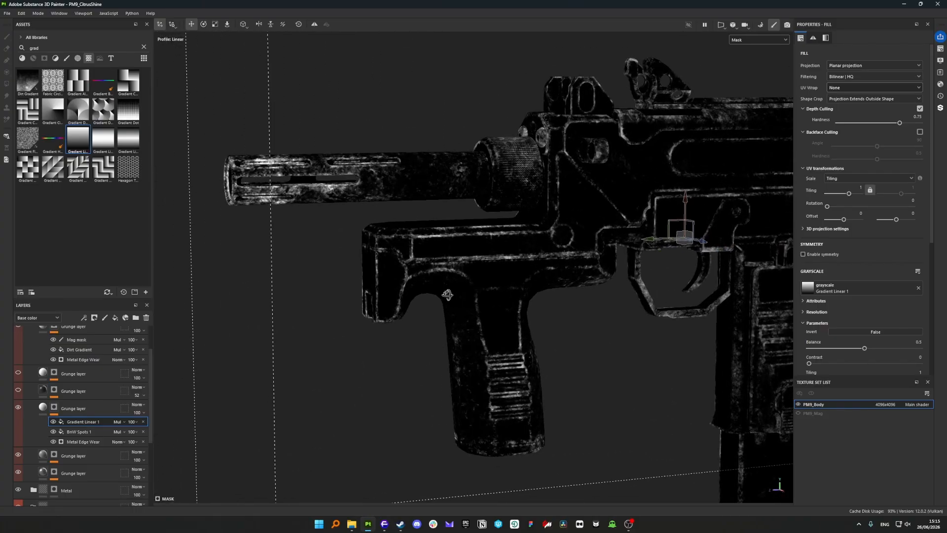
Enable the edge wear grunge layer and check its fill on the gun in Material view
click(43, 408)
alt+drag(479, 406, 477, 320)
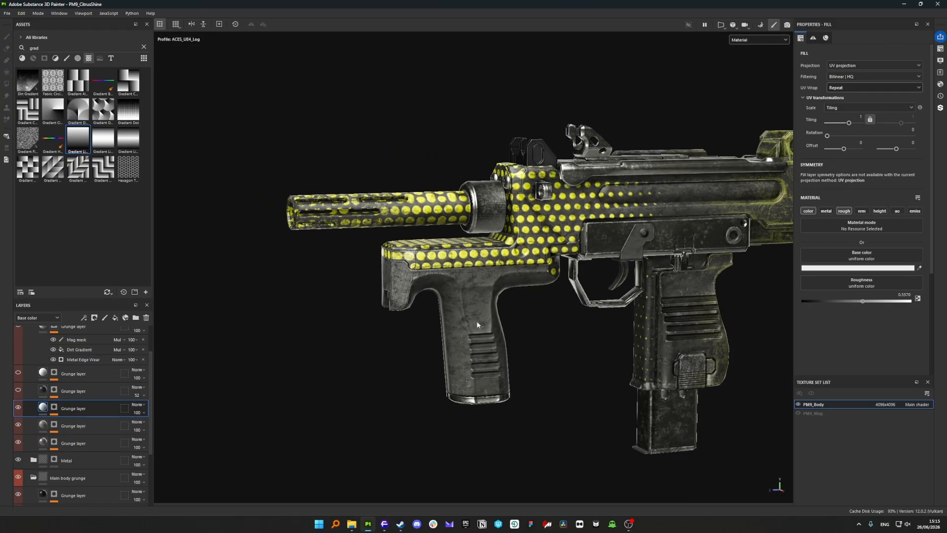
alt+middle_drag(477, 322, 389, 316)
Enable the grunge layer with 52 opacity, view its Curvature mask on the gun, and check its base color fill in Material view
alt+click(54, 389)
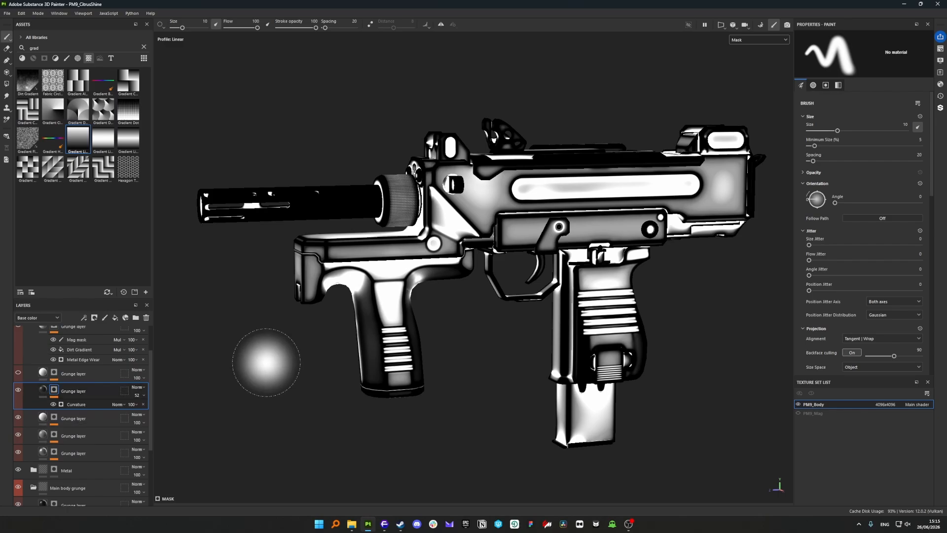
mouse_move(561, 227)
alt+mouse_down()
mouse_move(753, 142)
mouse_move(845, 175)
mouse_move(492, 96)
alt+mouse_up()
click(79, 383)
alt+right_drag(749, 226, 849, 267)
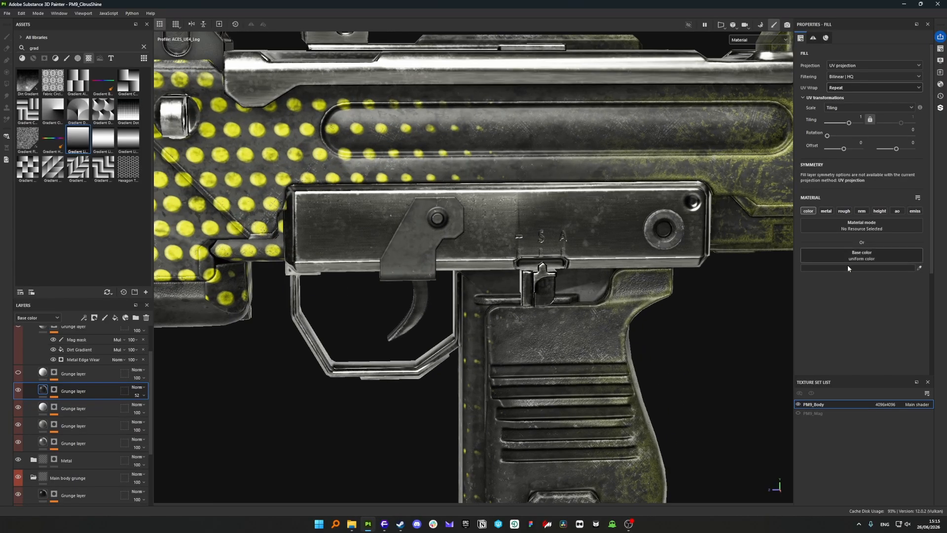
Display the Curvature mask of the 52-opacity grunge layer again and examine it around the receiver, trigger and grip
click(53, 393)
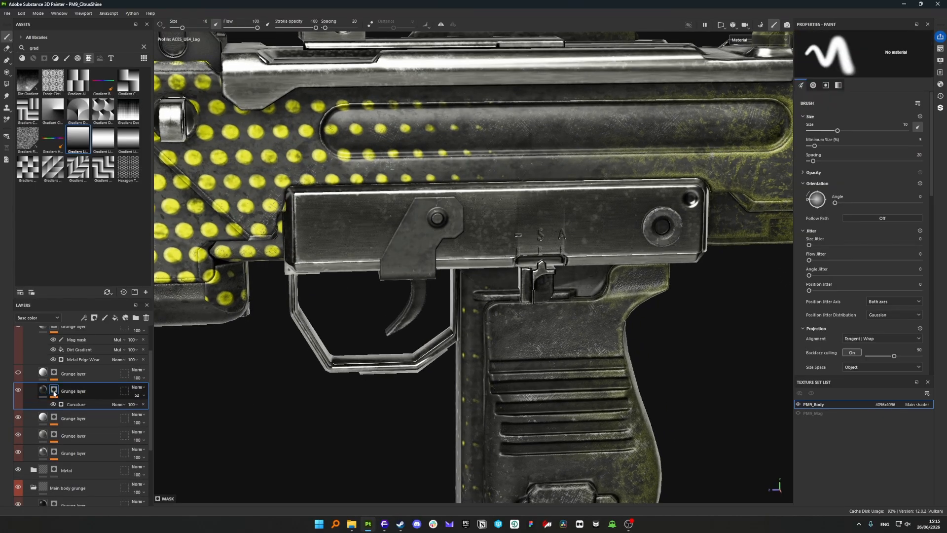
alt+click(54, 393)
alt+right_drag(393, 288, 295, 203)
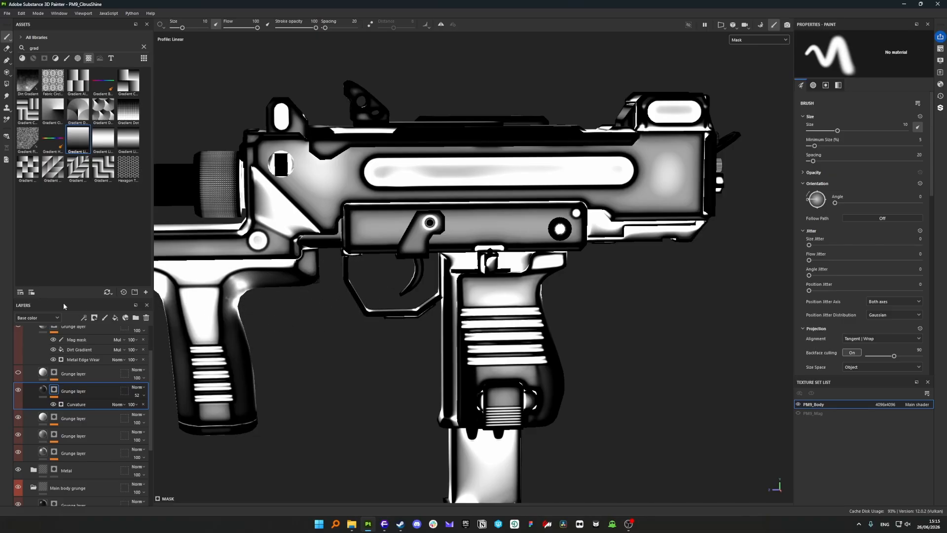
scroll(500, 232, up, 3)
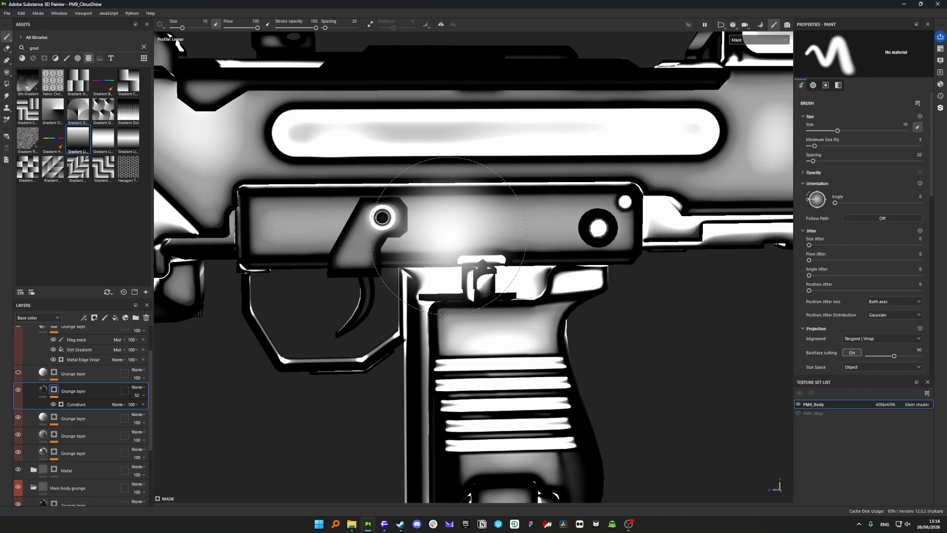
Show the Curvature grunge layer's fill in Material view and examine the receiver and trigger area up close
click(44, 392)
scroll(286, 291, up, 3)
alt+drag(281, 290, 327, 257)
alt+middle_drag(328, 261, 488, 256)
scroll(473, 262, down, 3)
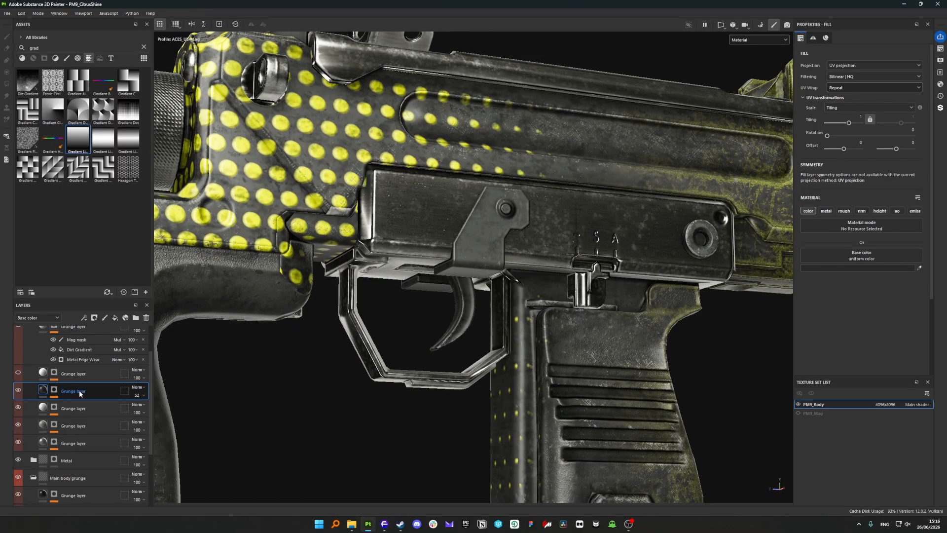
Compare the Curvature mask with the layer's material result over the receiver, foregrip and rear grip
alt+click(53, 393)
click(43, 392)
scroll(391, 309, down, 2)
alt+middle_drag(391, 310, 388, 321)
alt+drag(387, 320, 371, 339)
alt+middle_drag(372, 340, 384, 319)
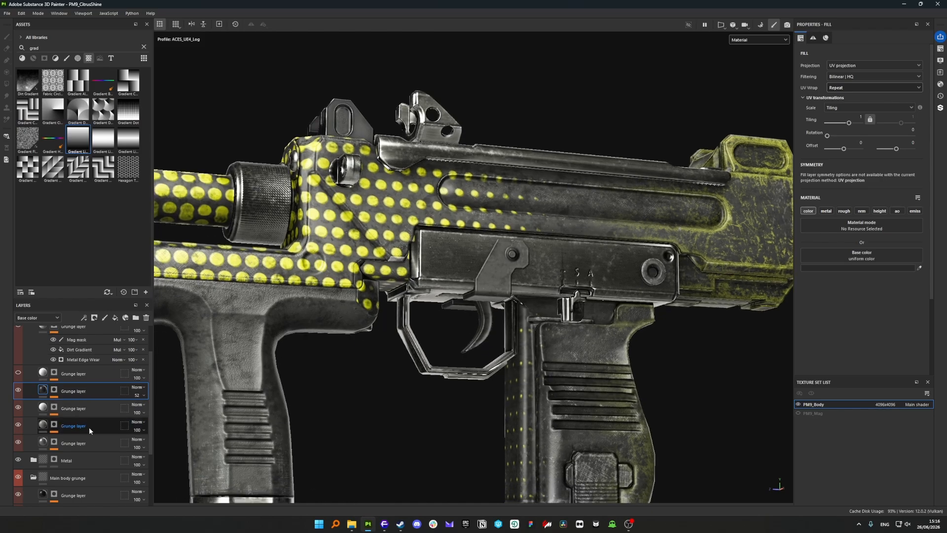
Toggle the Curvature grunge layer's visibility and examine the metal from the side and above under different environment lighting angles
click(19, 390)
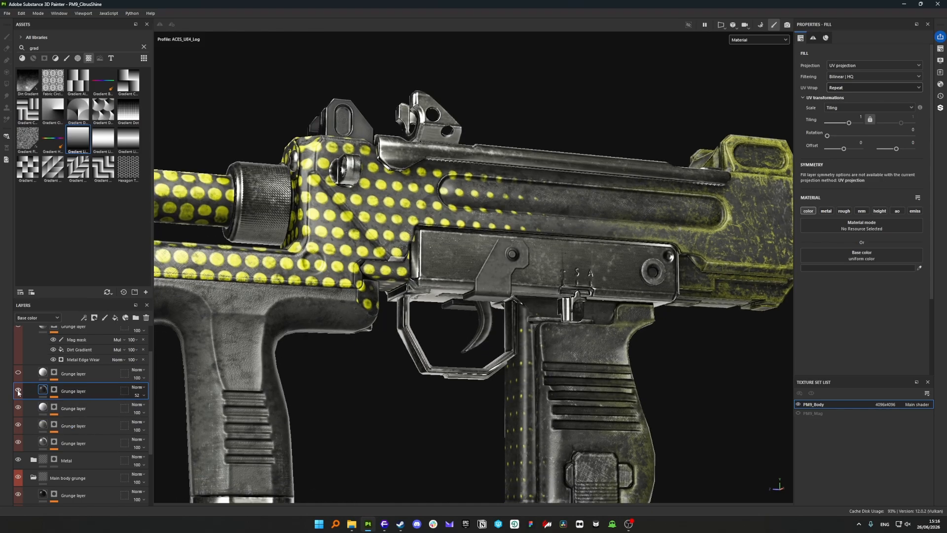
scroll(371, 247, up, 4)
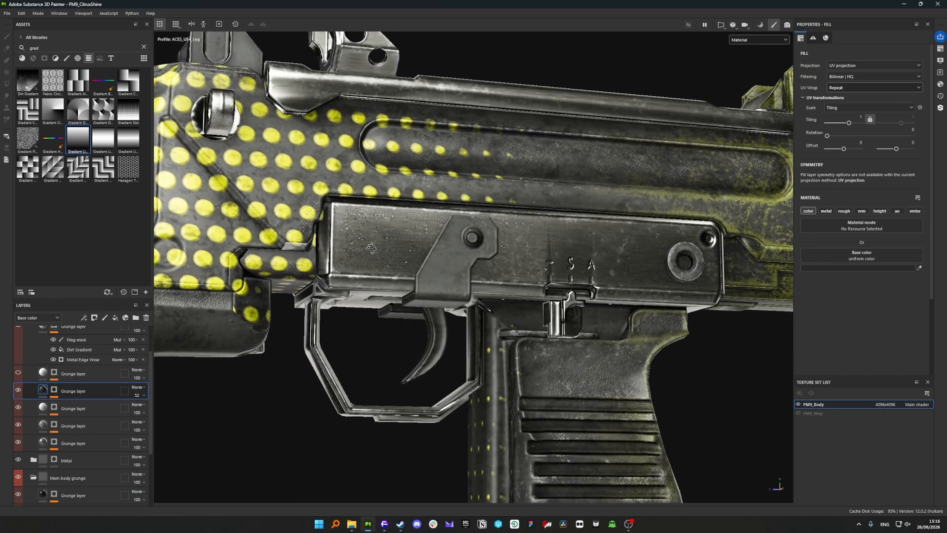
alt+drag(371, 248, 360, 319)
shift+right_drag(360, 319, 373, 312)
alt+middle_drag(371, 197, 345, 321)
alt+drag(346, 315, 357, 357)
shift+right_drag(357, 357, 372, 341)
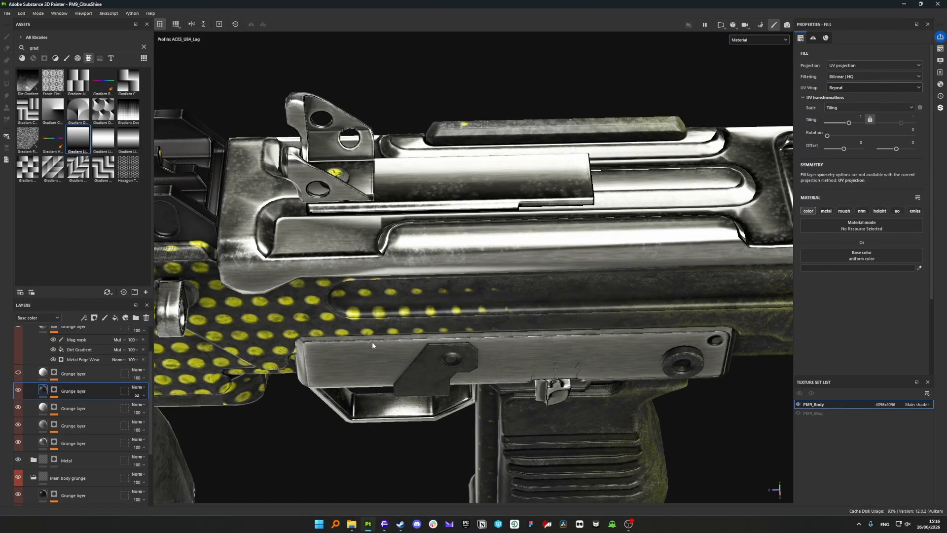
alt+drag(409, 375, 407, 315)
scroll(408, 345, down, 4)
scroll(410, 377, up, 3)
alt+drag(410, 377, 408, 357)
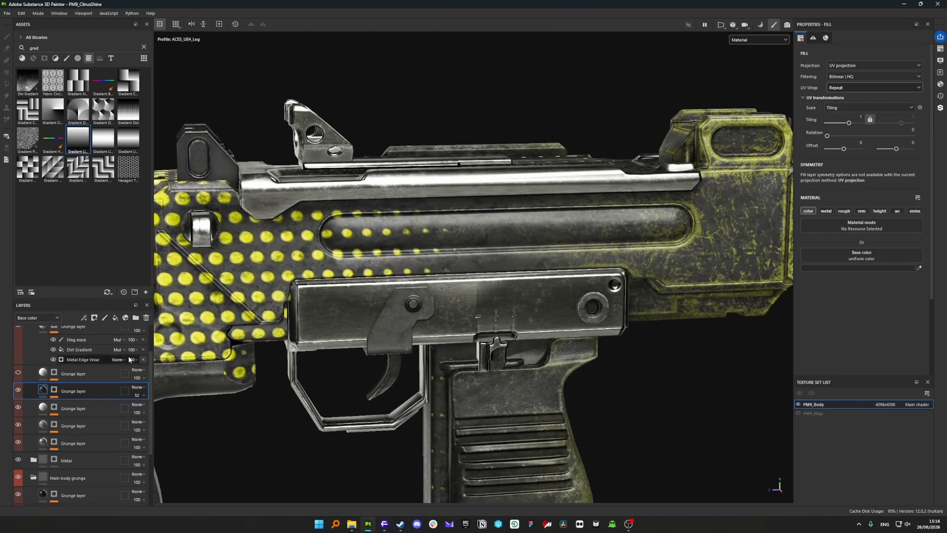
Enable the grunge layer with Directional Noise 2 and Metal Edge Wear and examine its mask along the receiver and grip
alt+click(54, 372)
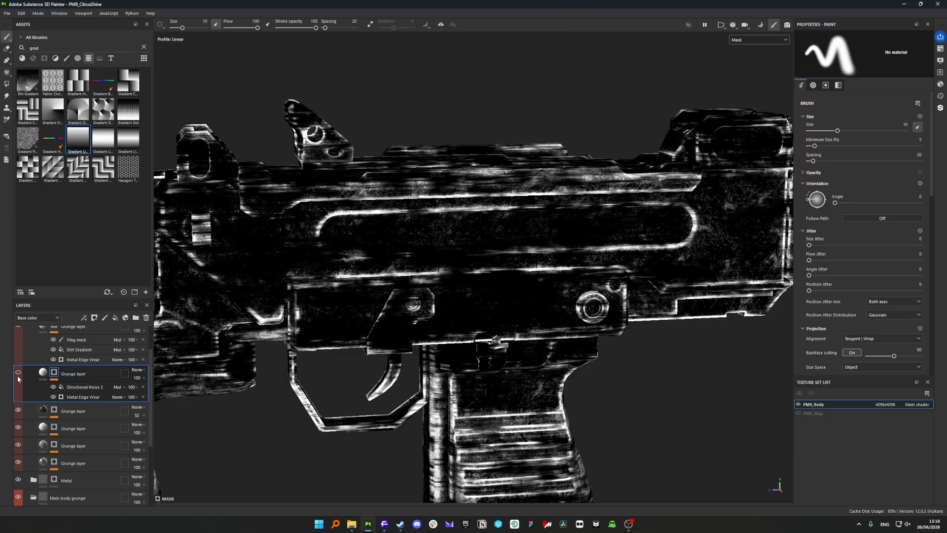
scroll(318, 331, down, 3)
alt+middle_drag(393, 334, 589, 219)
mouse_move(590, 220)
alt+mouse_down()
mouse_move(646, 192)
mouse_move(591, 216)
alt+mouse_up()
alt+middle_drag(591, 216, 437, 242)
scroll(437, 243, up, 3)
alt+drag(428, 279, 494, 255)
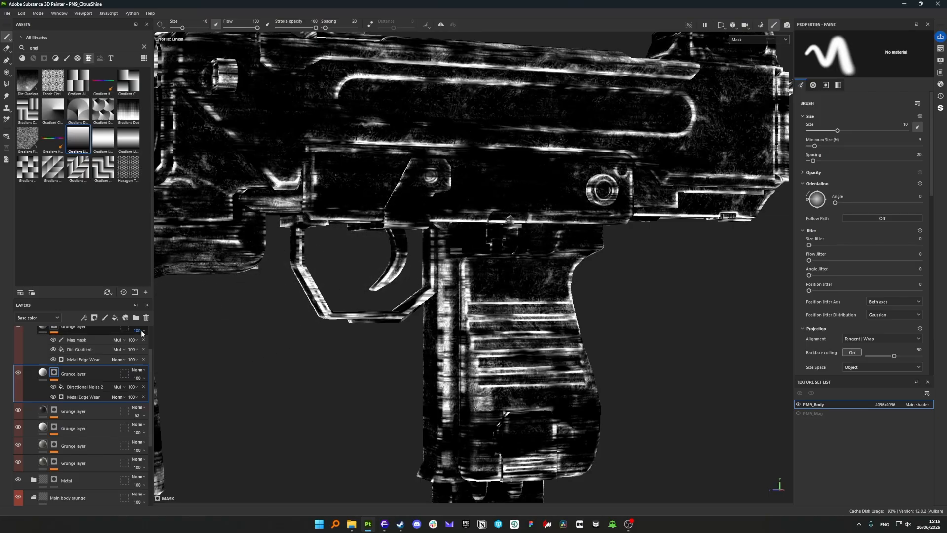
Display the mask of the uppermost grunge layer in the Metal grunge folder and find the magazine it covers
scroll(59, 377, up, 2)
scroll(58, 375, up, 1)
click(54, 369)
scroll(519, 246, down, 5)
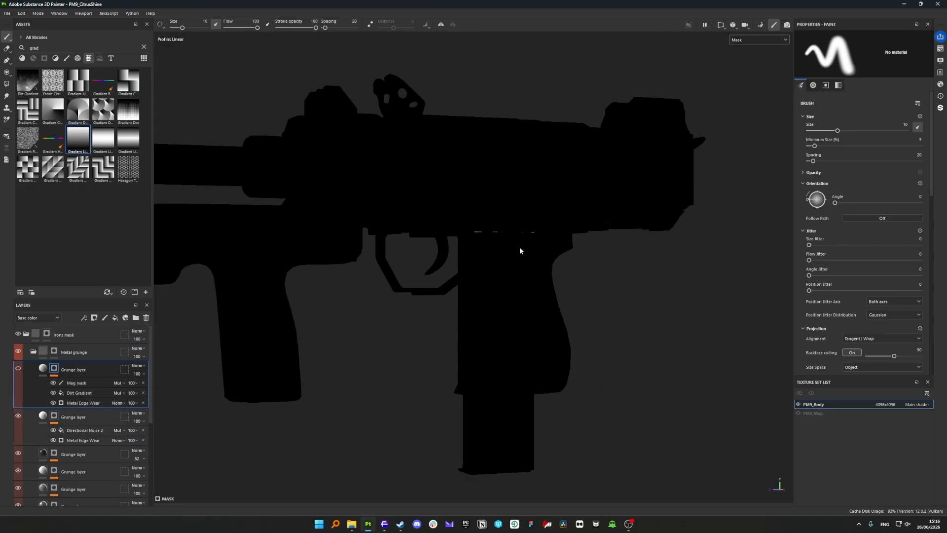
alt+middle_drag(472, 247, 387, 454)
alt+middle_drag(434, 238, 425, 429)
scroll(423, 204, down, 3)
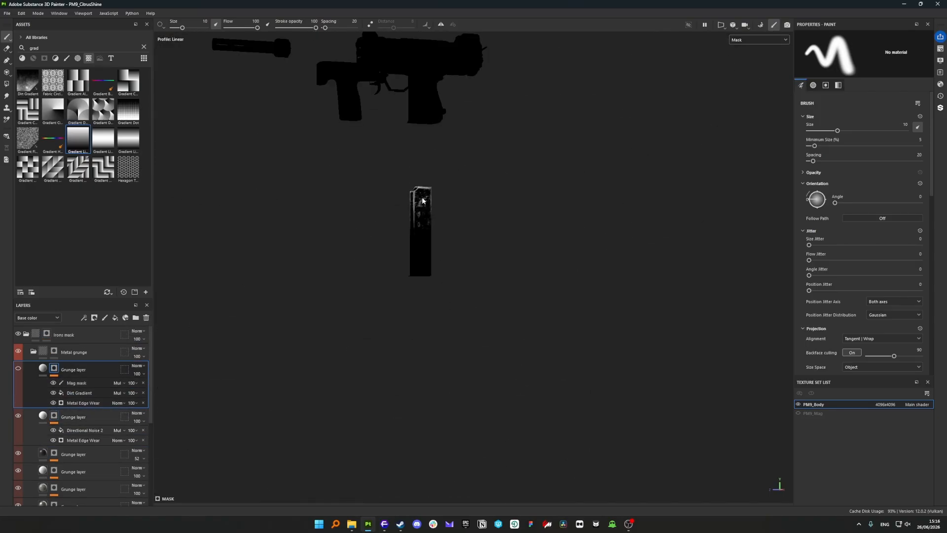
Examine the dirt gradient and edge wear mask on the separate magazine, then enable that grunge layer
alt+drag(421, 209, 417, 227)
scroll(420, 212, up, 4)
alt+drag(415, 185, 575, 169)
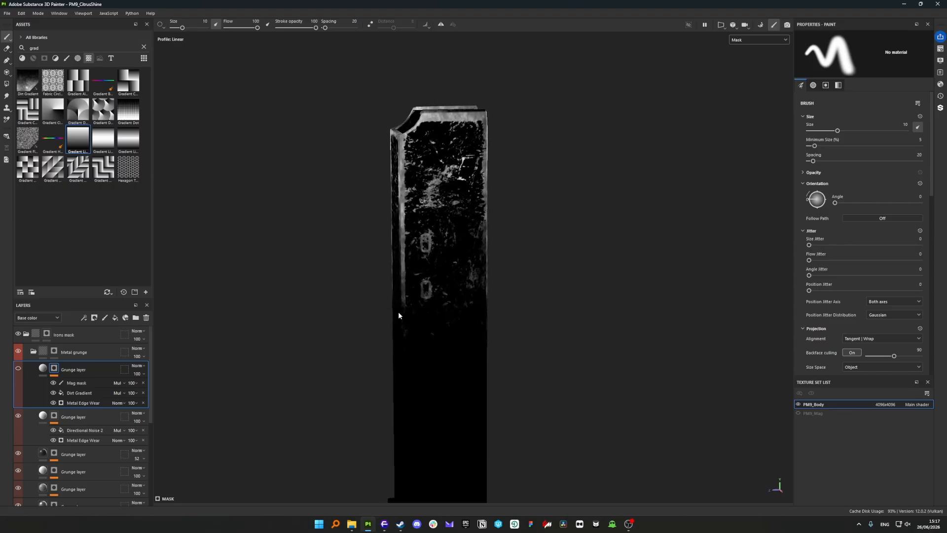
scroll(395, 313, down, 3)
alt+drag(395, 316, 419, 327)
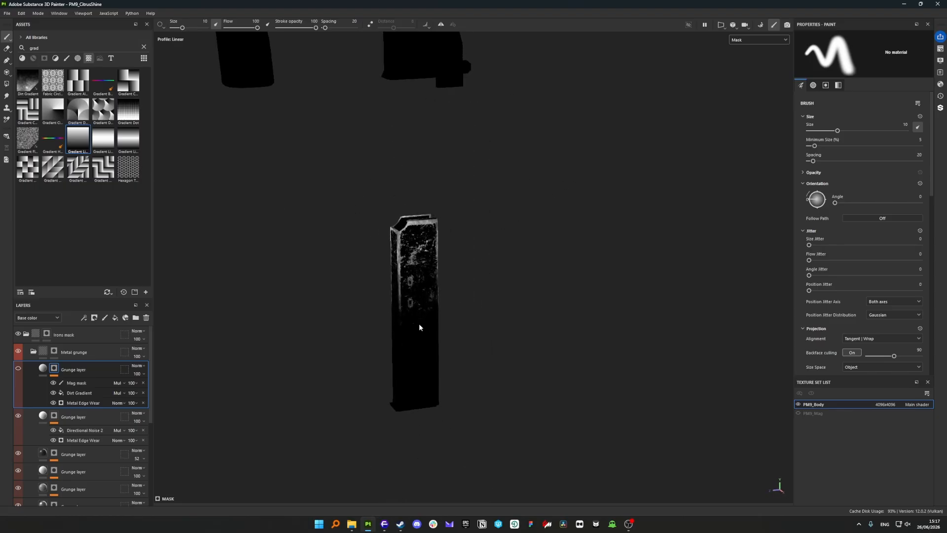
scroll(404, 269, up, 2)
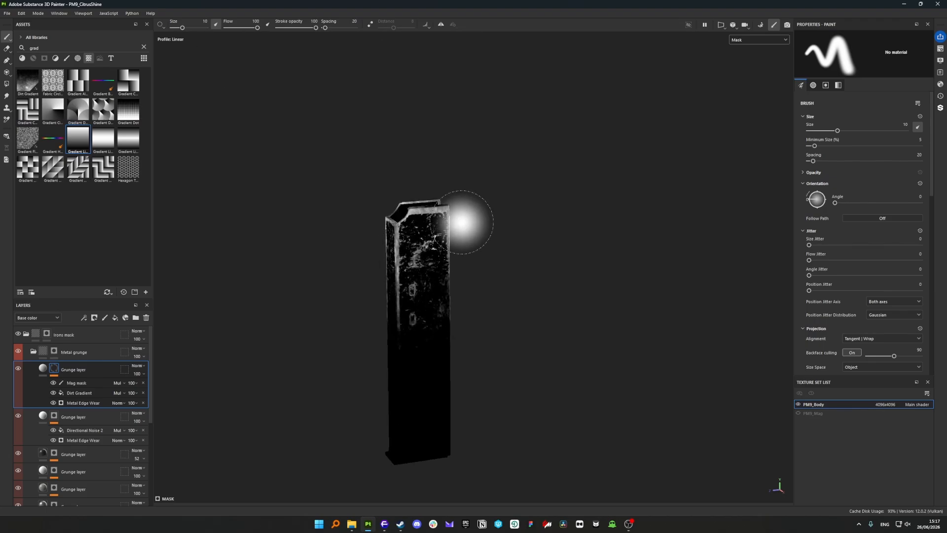
Show the magazine grunge layer's fill in Material view and inspect its effect on the model
click(43, 369)
scroll(444, 269, down, 4)
scroll(432, 271, up, 5)
alt+drag(436, 277, 406, 335)
scroll(410, 284, up, 2)
scroll(434, 288, down, 4)
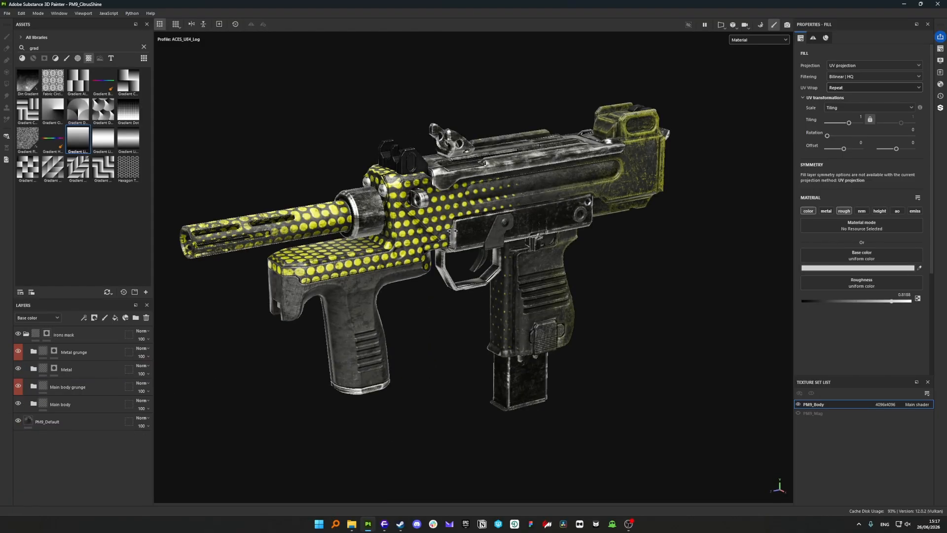
Rotate the environment lighting on the whole gun, then expand and collapse the Main body grunge folder
shift+right_drag(452, 231, 462, 230)
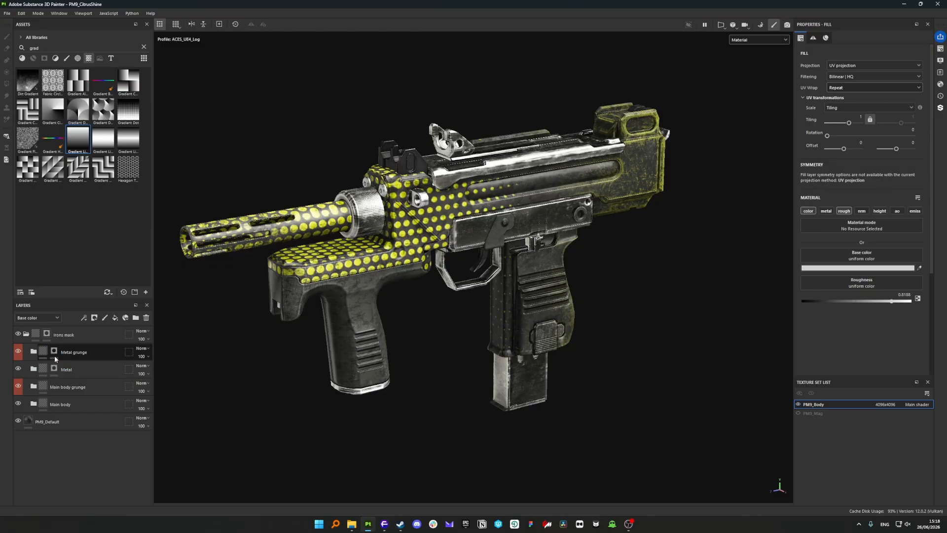
click(33, 387)
click(33, 387)
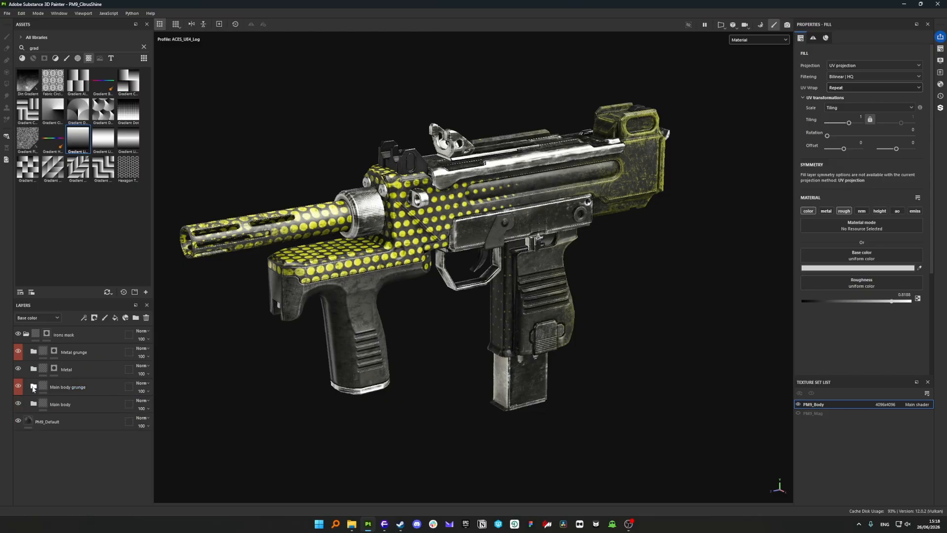